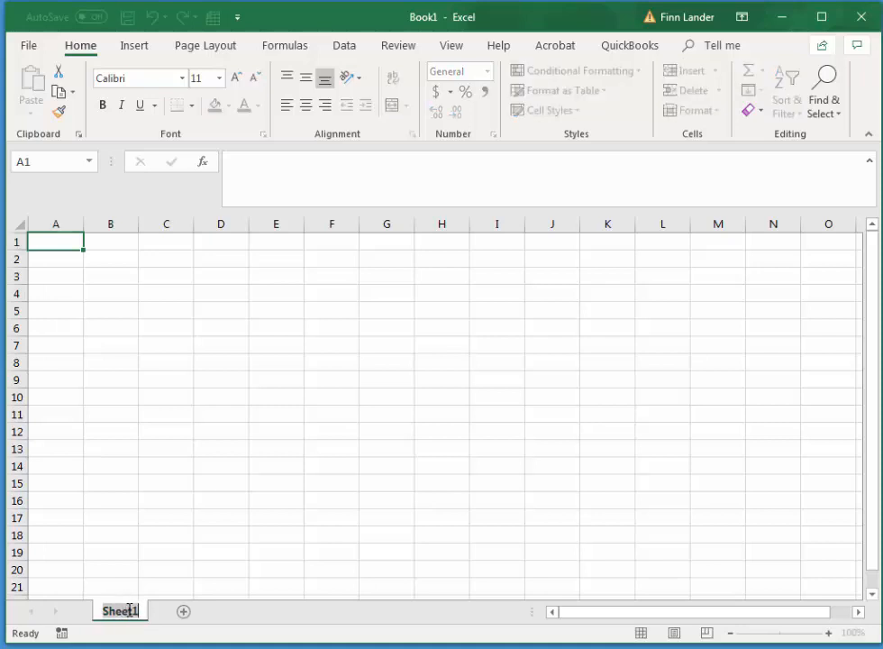
# Rename the first worksheet as "sales" and add a second worksheet named "data".
pyautogui.write('sales')
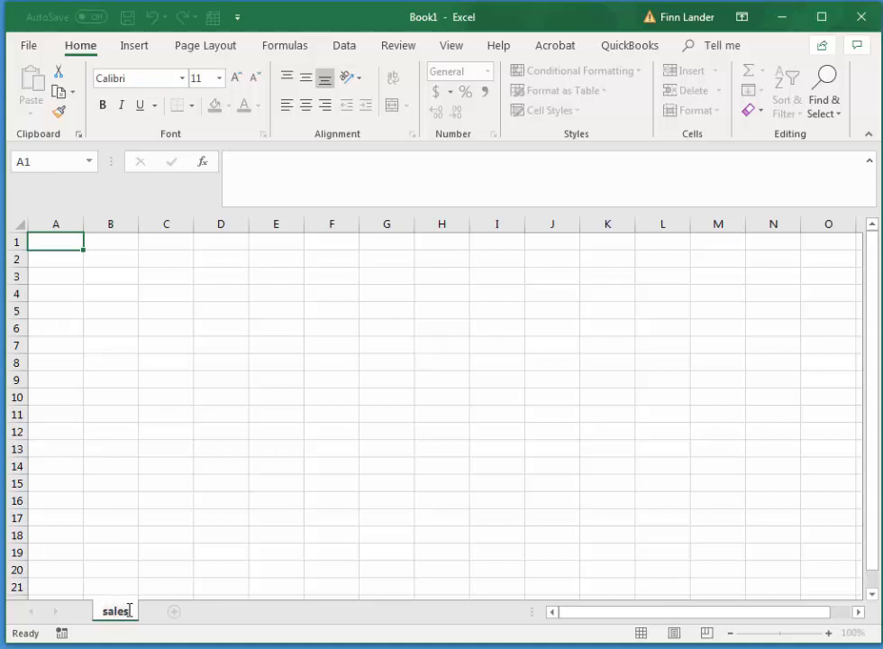
pyautogui.click(175, 613)
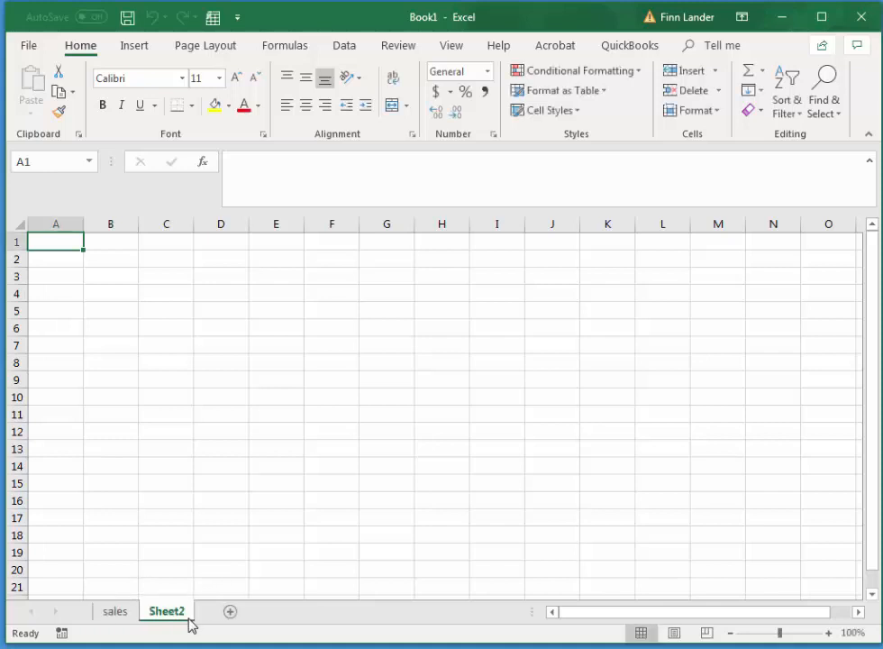
pyautogui.doubleClick(180, 616)
pyautogui.write('data')
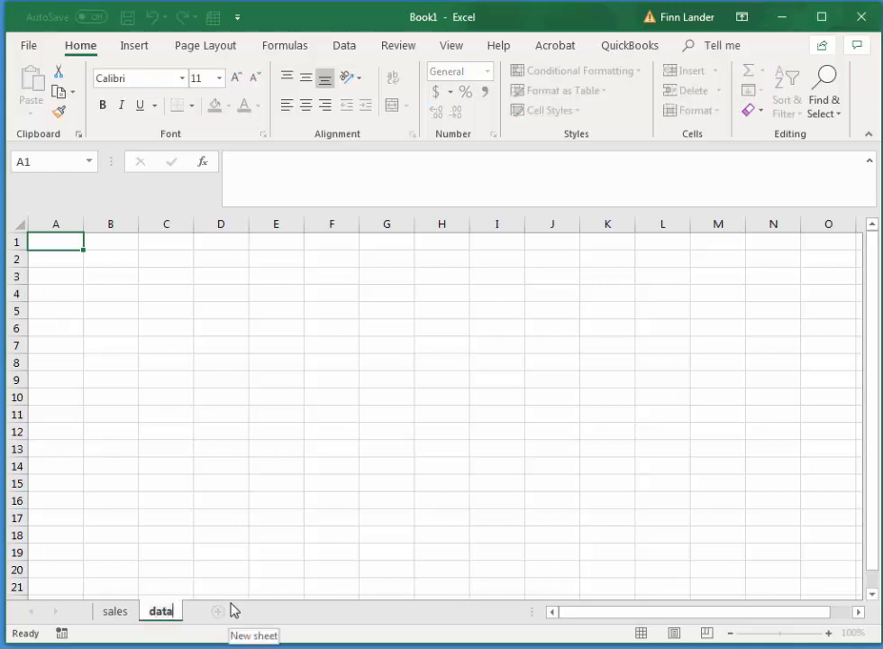
pyautogui.press('Return')
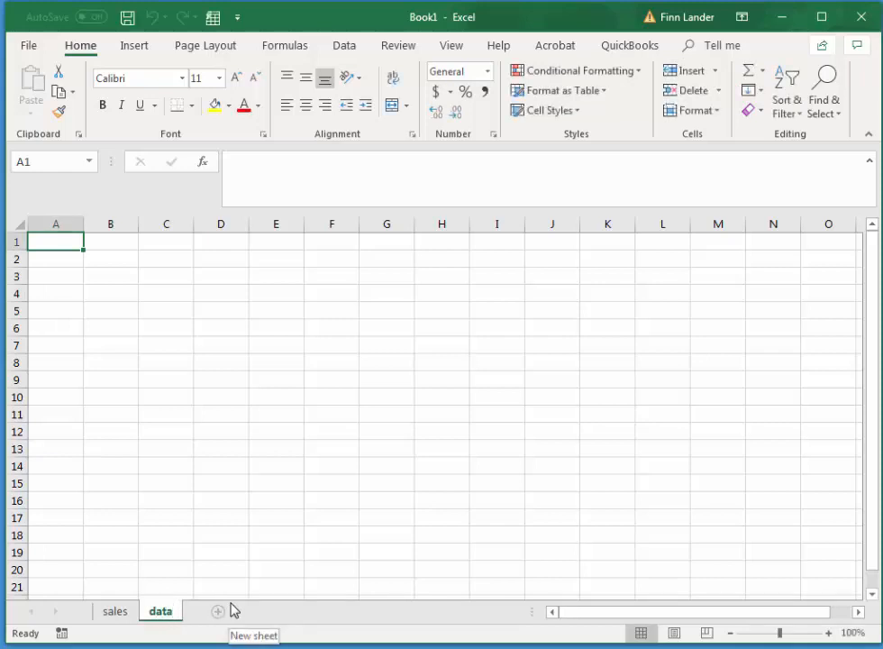
# Enter the heading "Quantity" in cell A1 of the sales sheet.
pyautogui.click(123, 615)
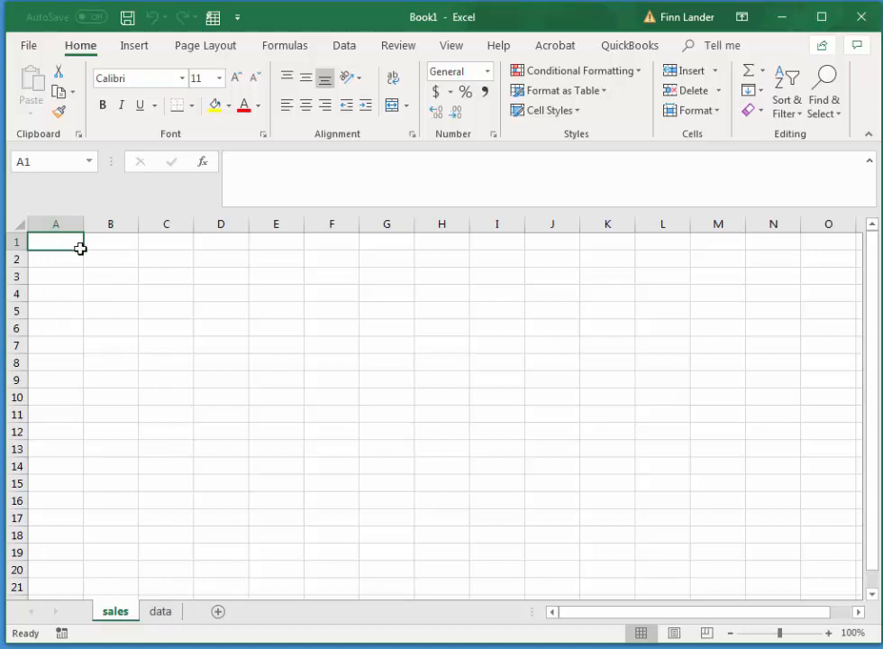
pyautogui.write('Q')
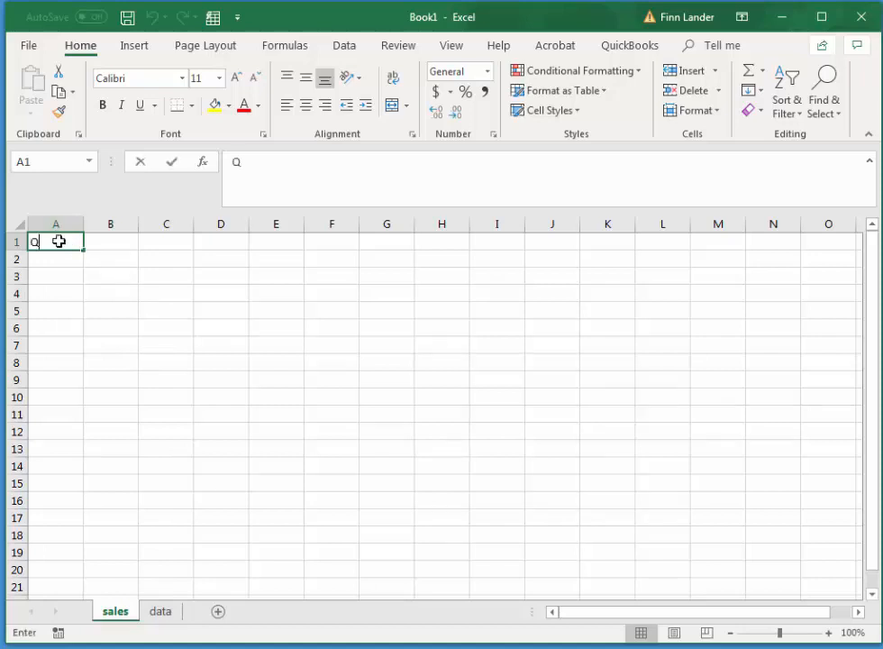
pyautogui.write('uantity')
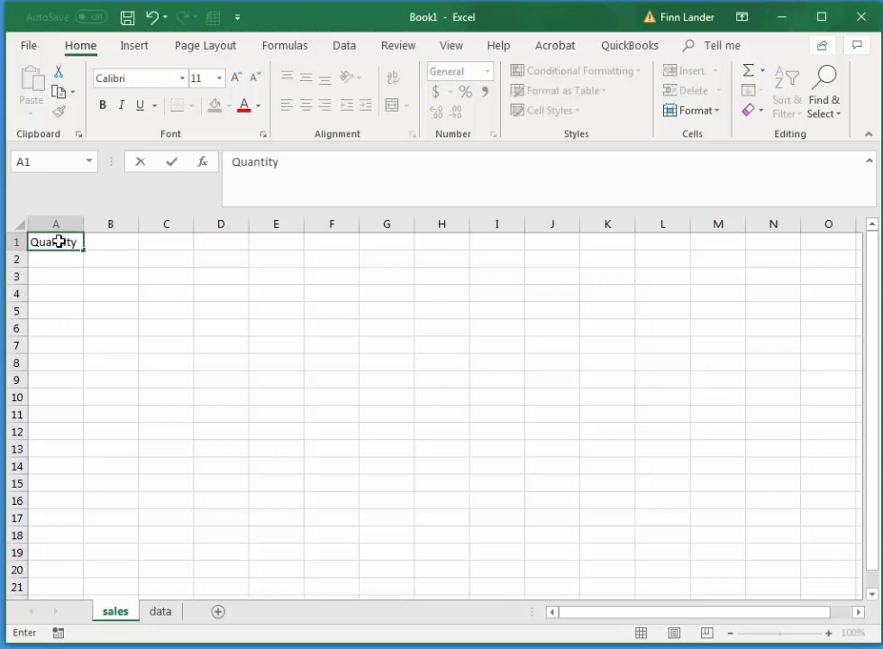
pyautogui.press('Tab')
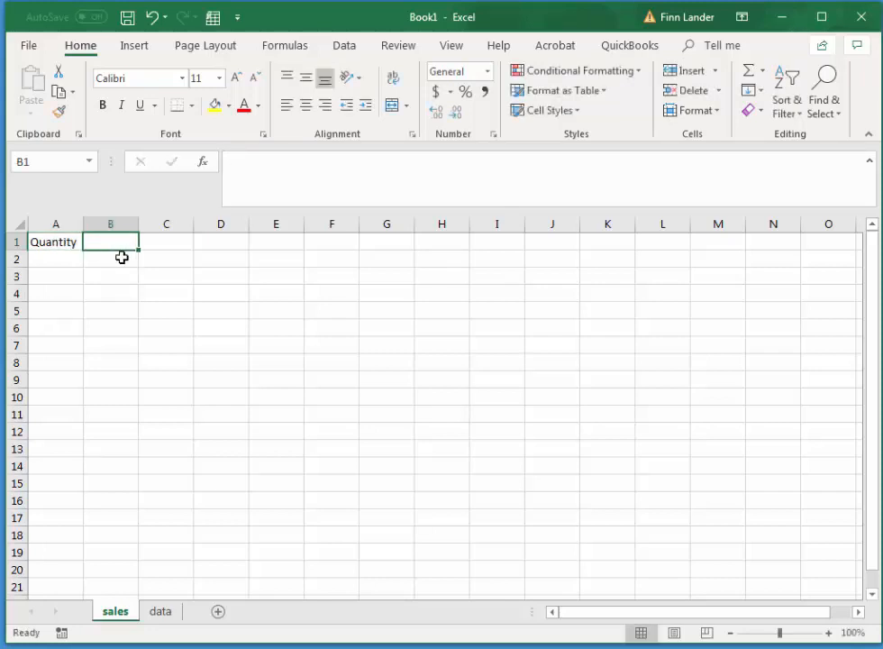
# Open the Data Validation settings for column A from cell A2 down to the last row.
pyautogui.click(59, 260)
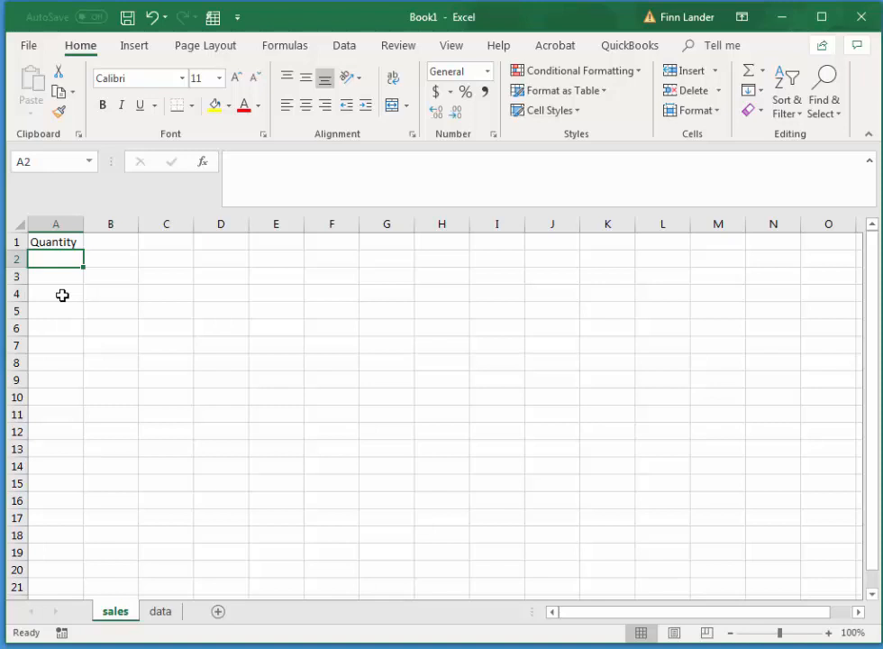
pyautogui.hotkey('ctrl', 'shift', 'Down')
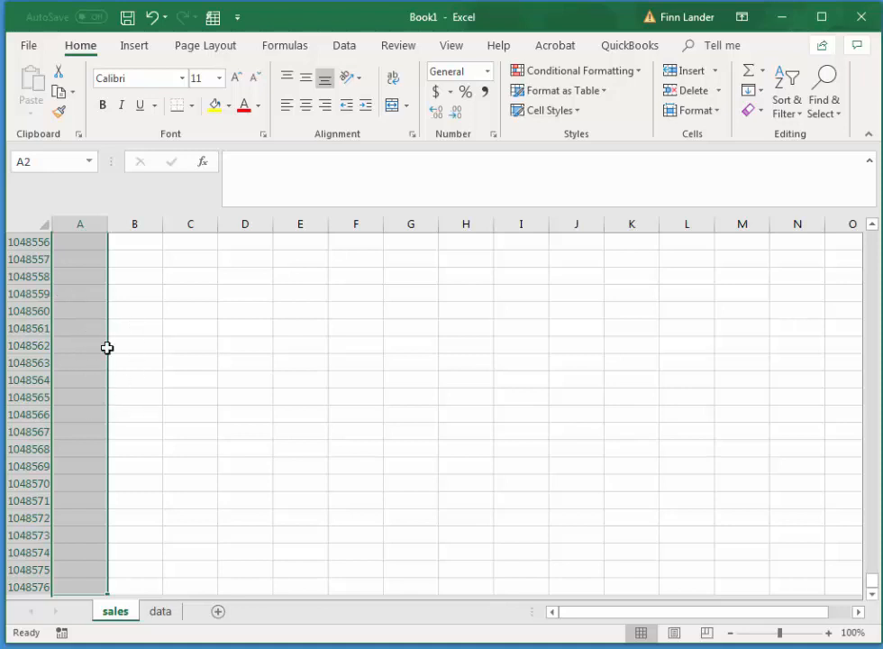
pyautogui.moveTo(873, 583); pyautogui.dragTo(873, 233)
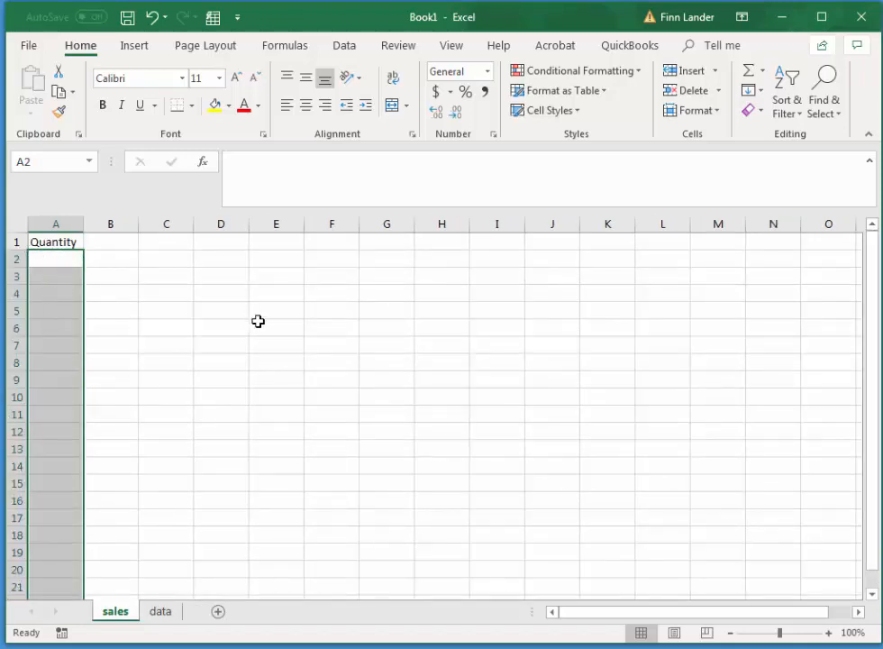
pyautogui.click(345, 47)
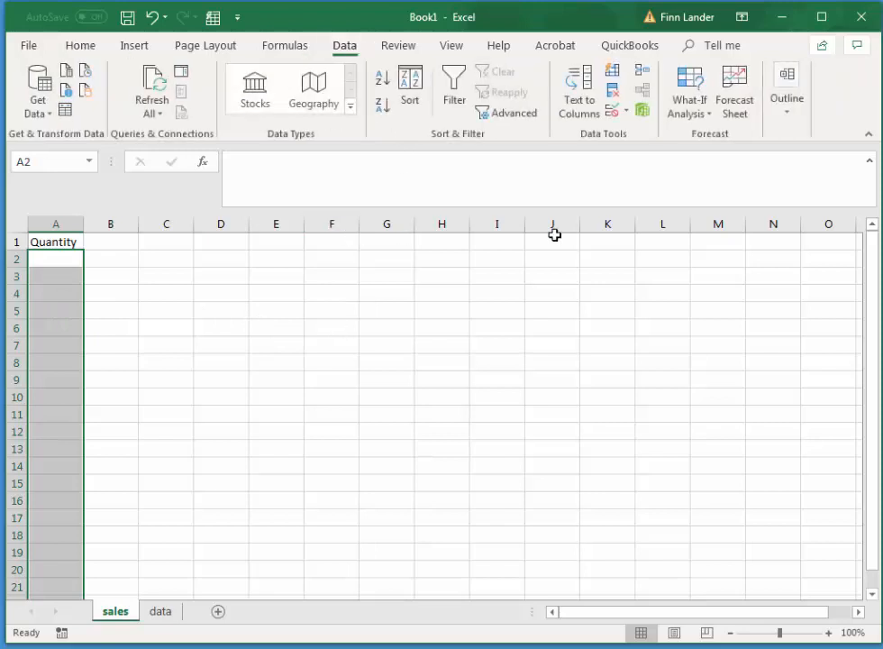
pyautogui.click(627, 112)
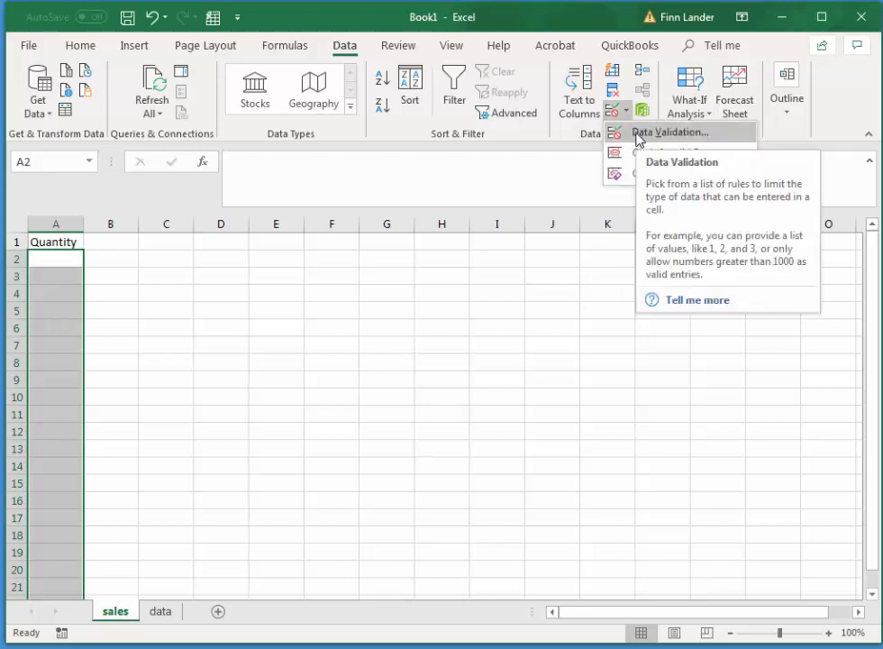
pyautogui.click(640, 136)
pyautogui.moveTo(546, 292); pyautogui.dragTo(469, 273)
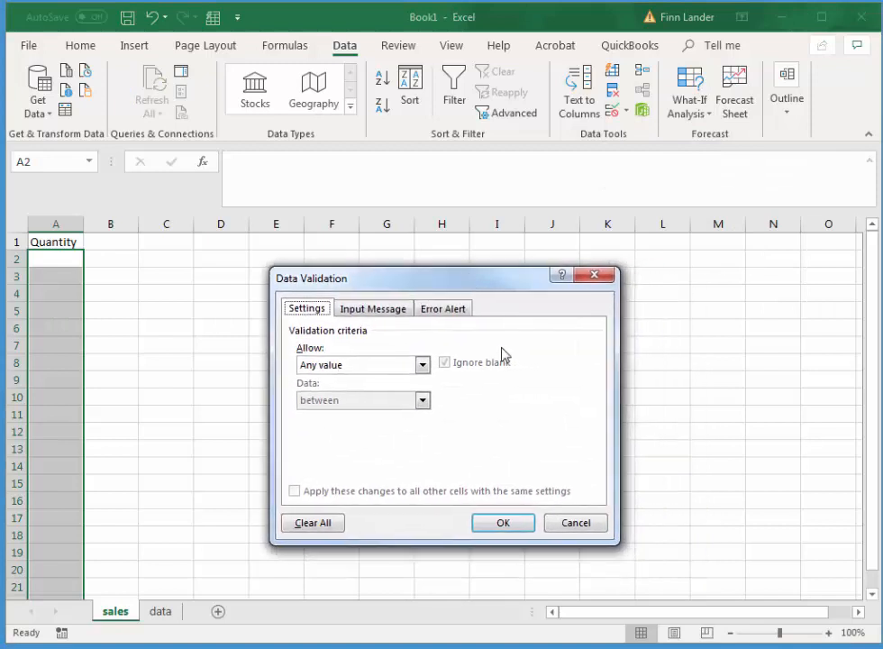
# Restrict the Quantity cells to whole numbers between two limits, with a minimum of 1, and fill in the maximum.
pyautogui.click(422, 364)
pyautogui.click(364, 396)
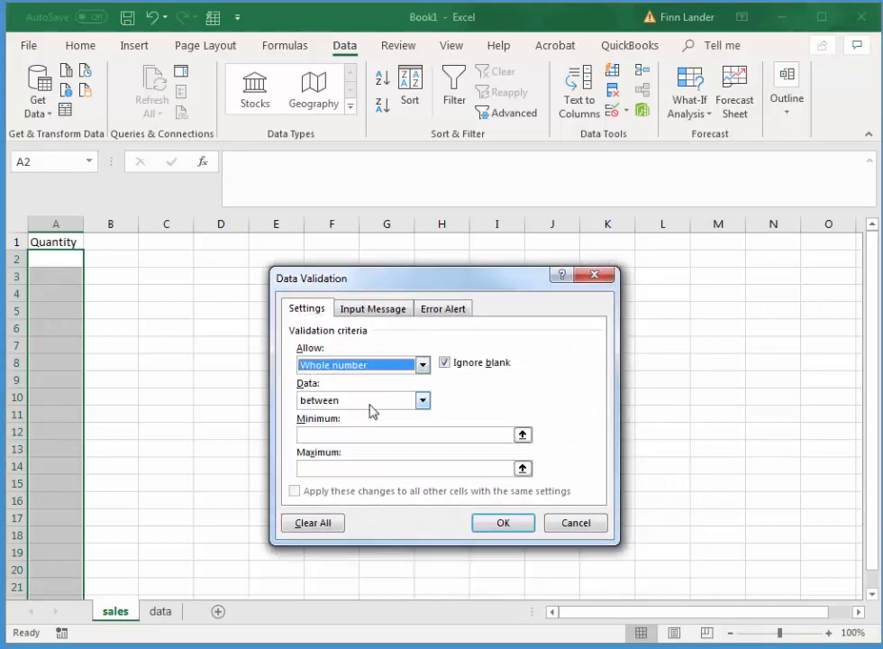
pyautogui.click(339, 434)
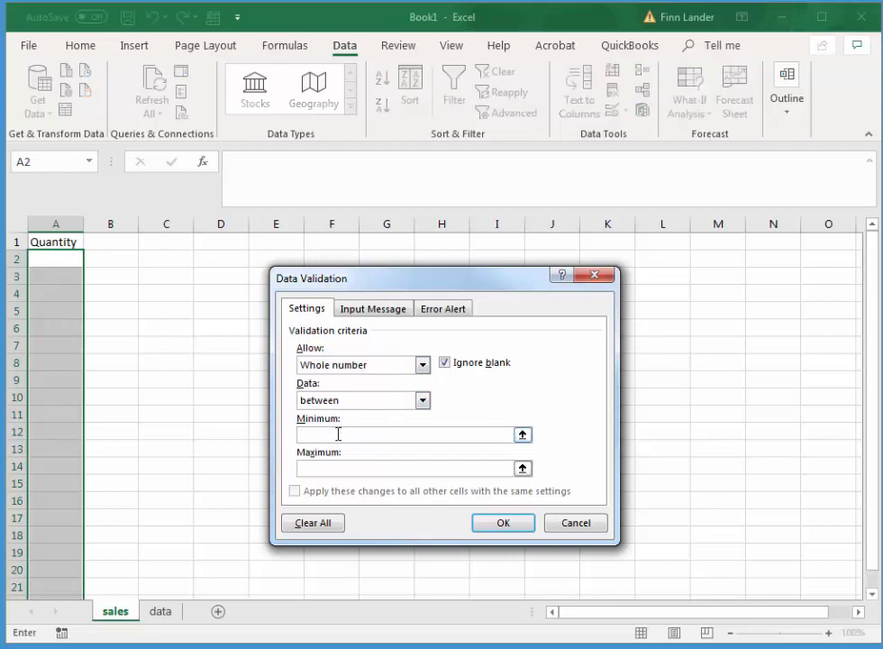
pyautogui.write('1')
pyautogui.click(327, 468)
pyautogui.write('1')
# Add an input message titled "Enter a quantity" with the text "whole number greater than 1 less than 100".
pyautogui.click(394, 322)
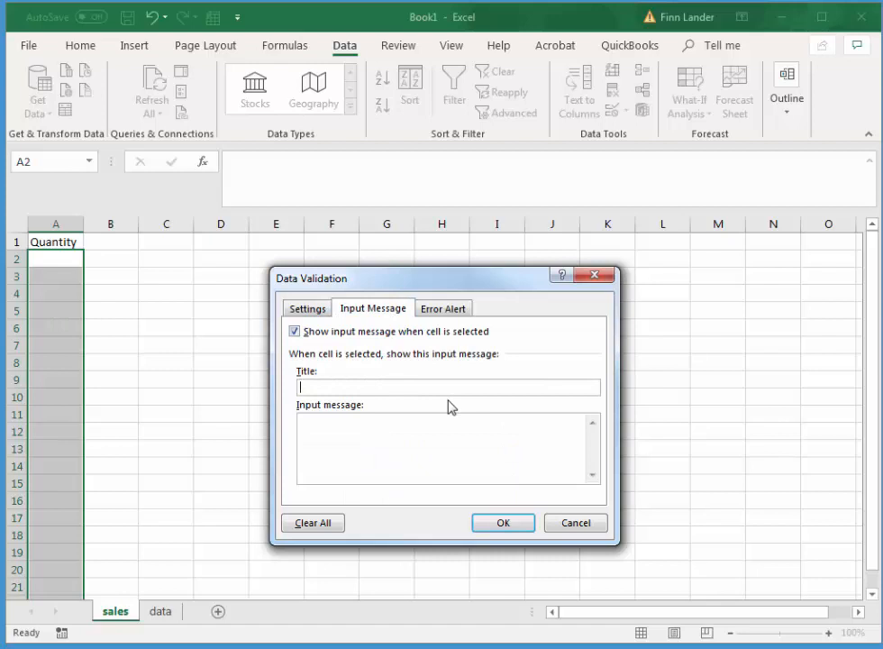
pyautogui.write('Enter a quantity')
pyautogui.click(436, 425)
pyautogui.write('greater than')
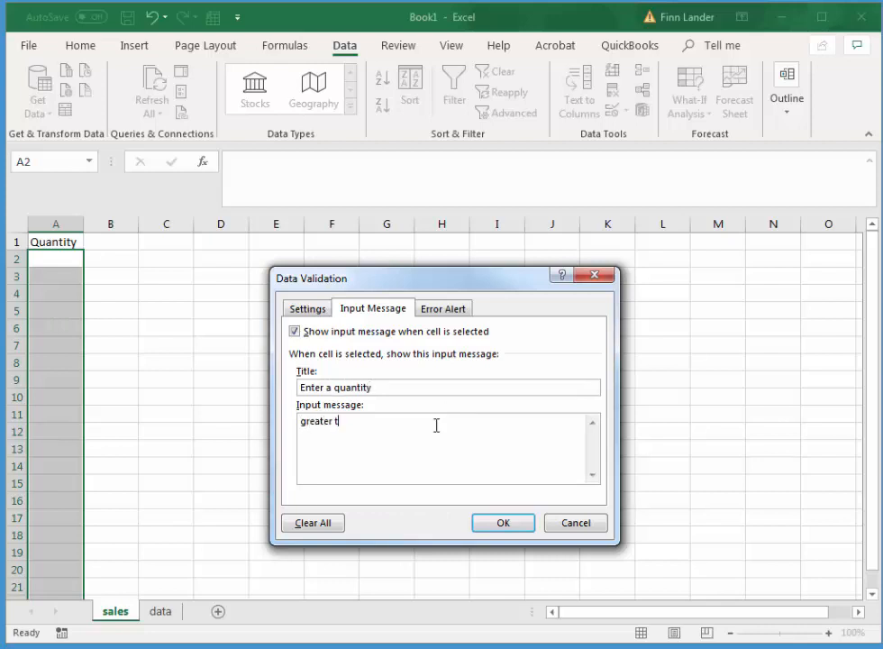
pyautogui.press('BackSpace')
pyautogui.press('BackSpace')
pyautogui.press('BackSpace')
pyautogui.press('BackSpace')
pyautogui.press('BackSpace')
pyautogui.press('BackSpace')
pyautogui.press('BackSpace')
pyautogui.press('BackSpace')
pyautogui.press('BackSpace')
pyautogui.press('BackSpace')
pyautogui.press('BackSpace')
pyautogui.press('BackSpace')
pyautogui.write('whole number greater than')
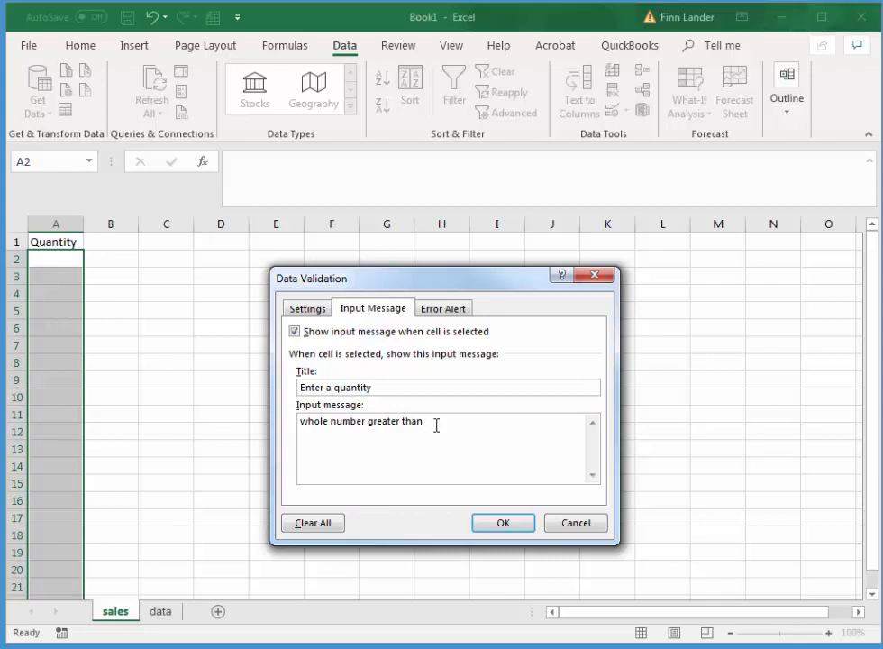
pyautogui.write('1 less than 100')
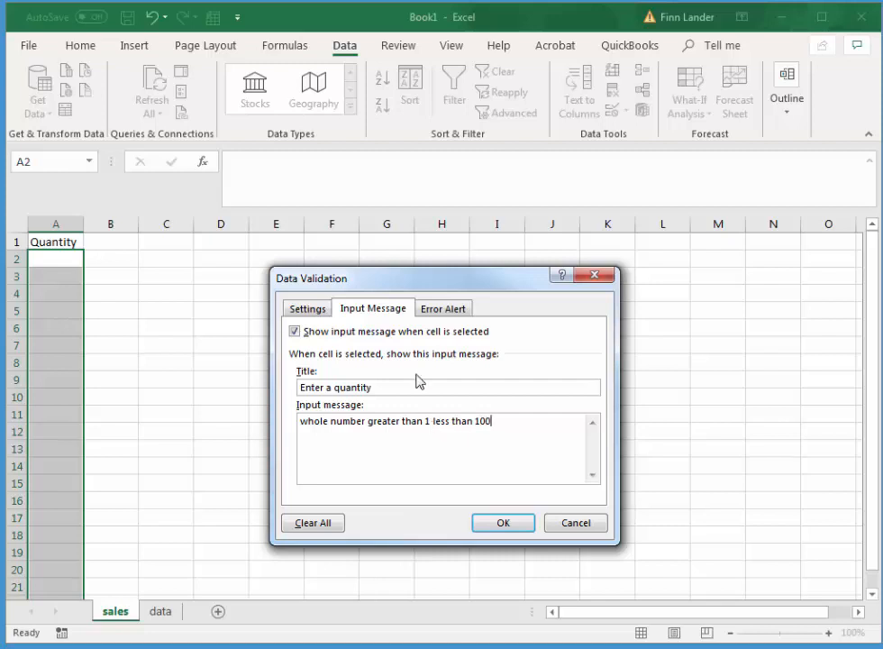
# Add a Stop error alert titled "Invalid data" reading "enter a whole number greater than 1 less than 100" and apply the validation.
pyautogui.click(451, 312)
pyautogui.click(519, 393)
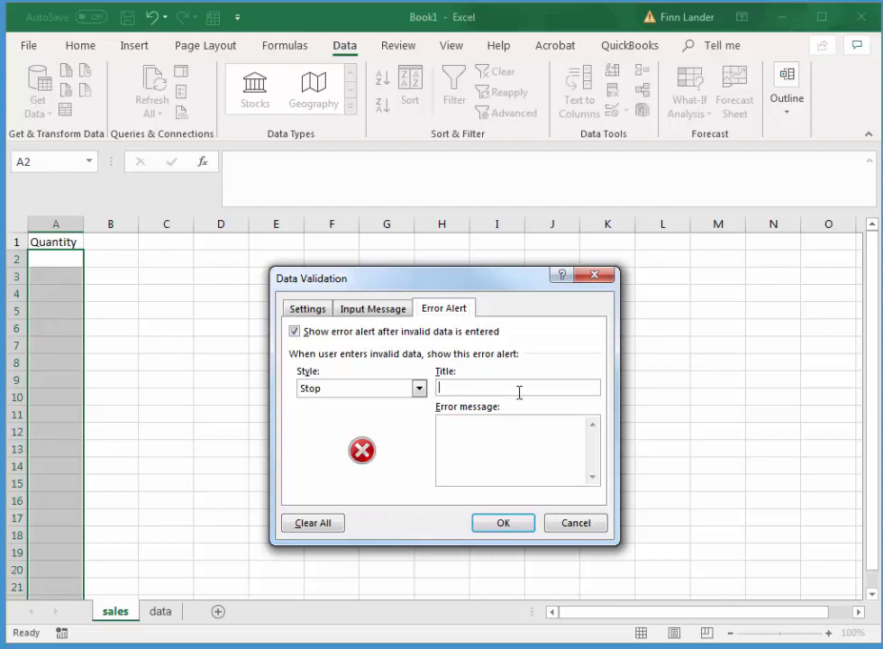
pyautogui.write('Invalid data')
pyautogui.click(516, 440)
pyautogui.write('enter a wh')
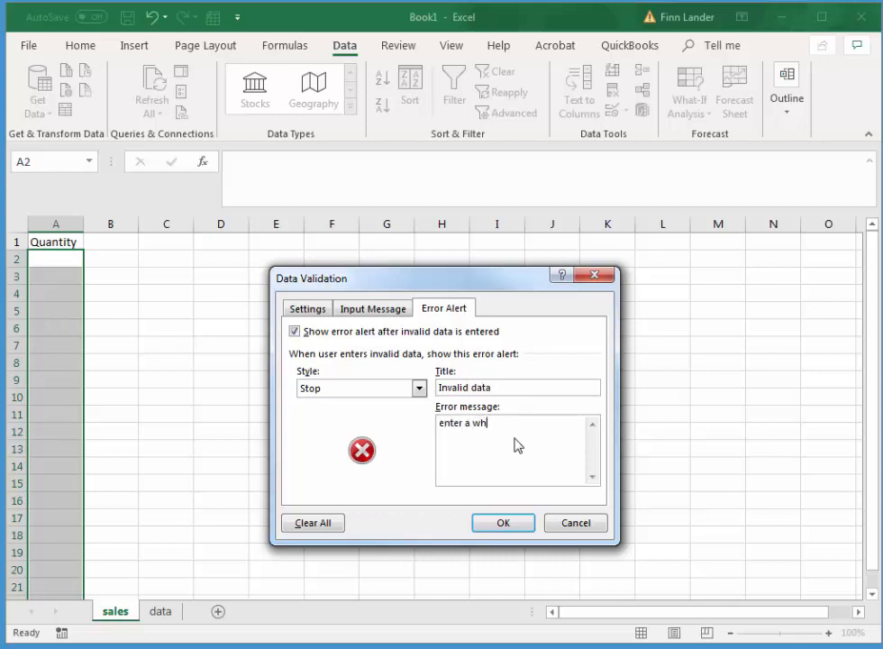
pyautogui.write('ole number greater')
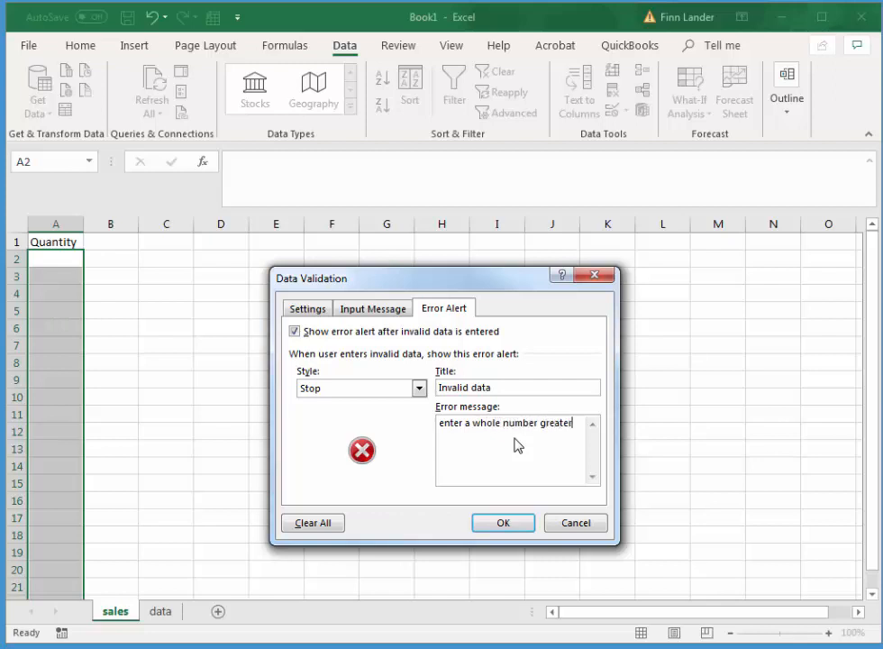
pyautogui.write(' tahan 1 less than 100')
pyautogui.click(387, 309)
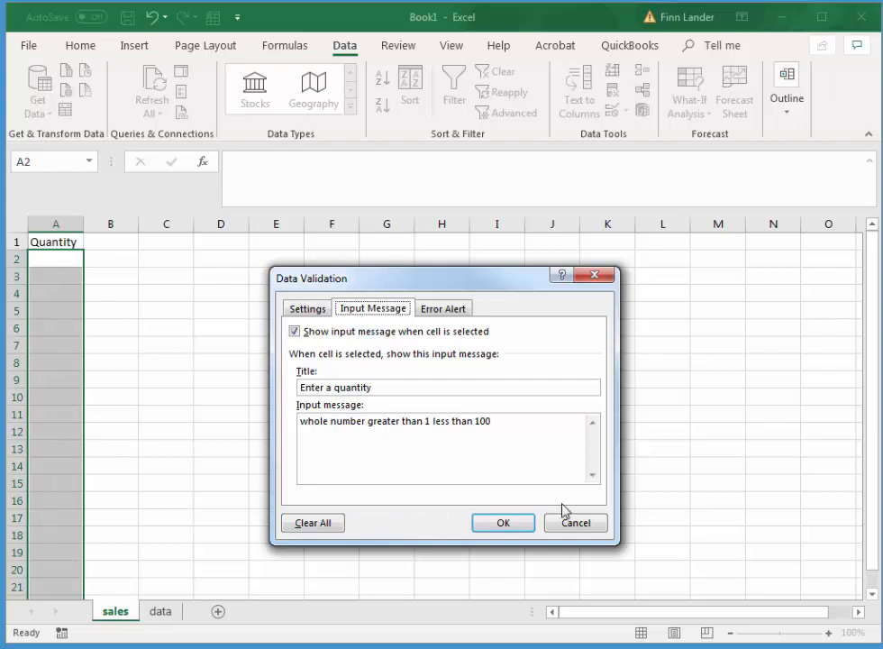
pyautogui.click(504, 523)
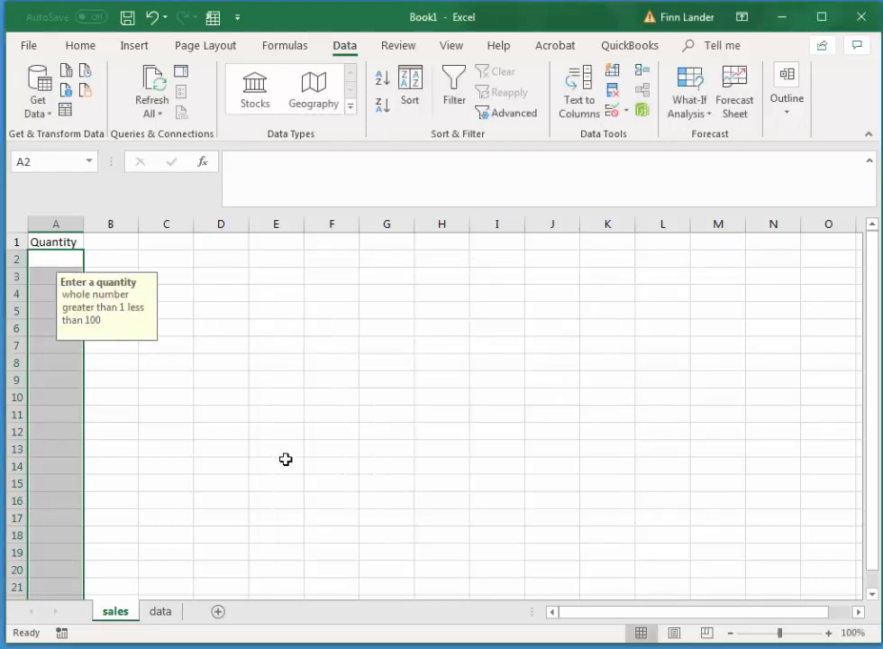
# Check several cells in column A, from A2 down to the last rows, for the quantity input message.
pyautogui.click(281, 455)
pyautogui.click(47, 261)
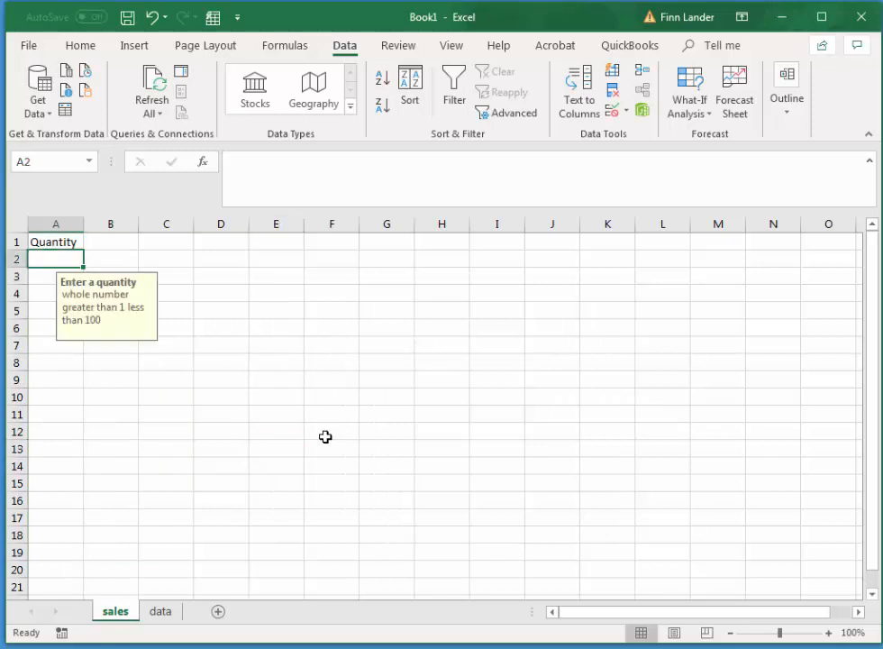
pyautogui.click(43, 483)
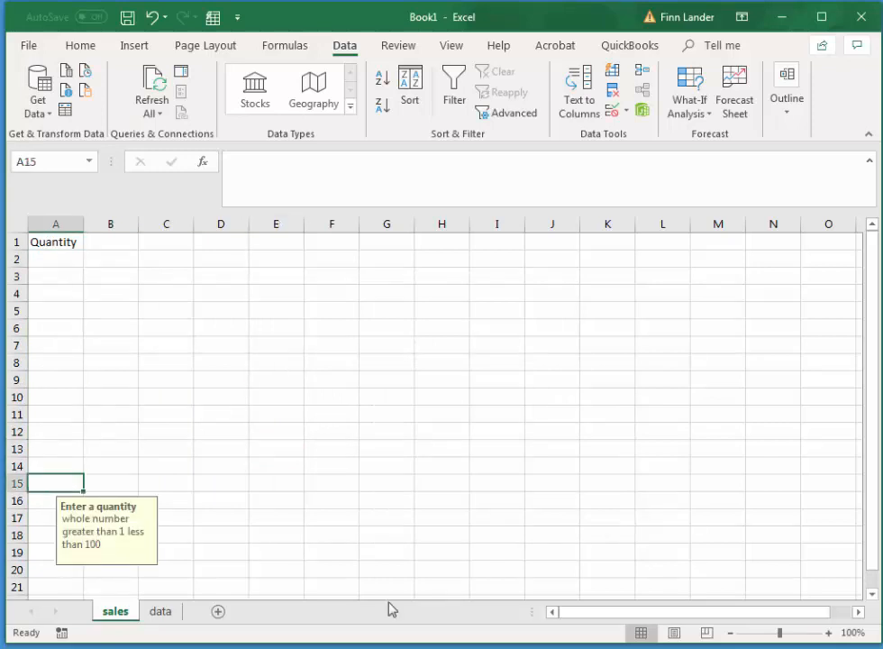
pyautogui.click(56, 398)
pyautogui.click(50, 568)
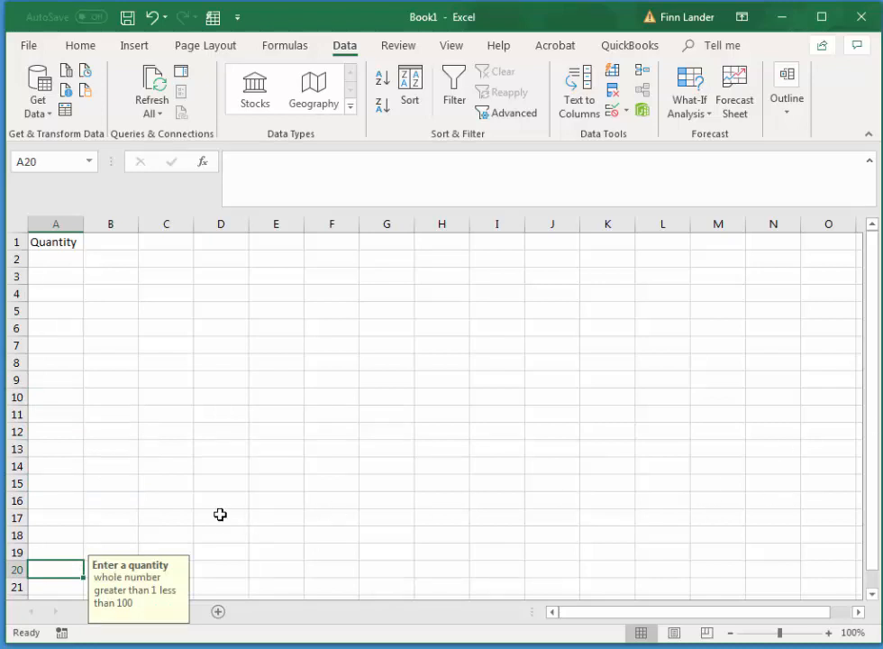
pyautogui.hotkey('ctrl', 'Down')
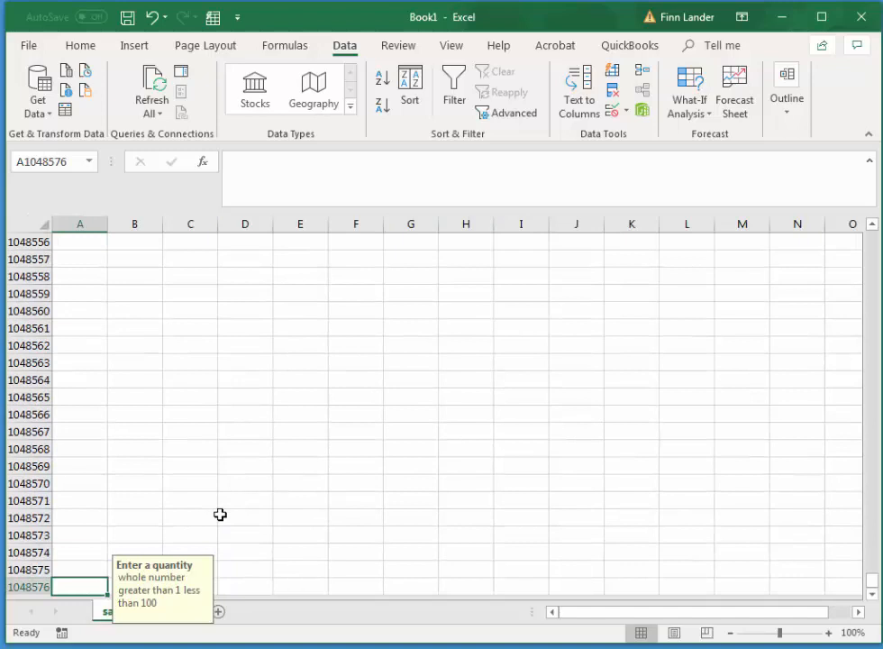
pyautogui.click(81, 379)
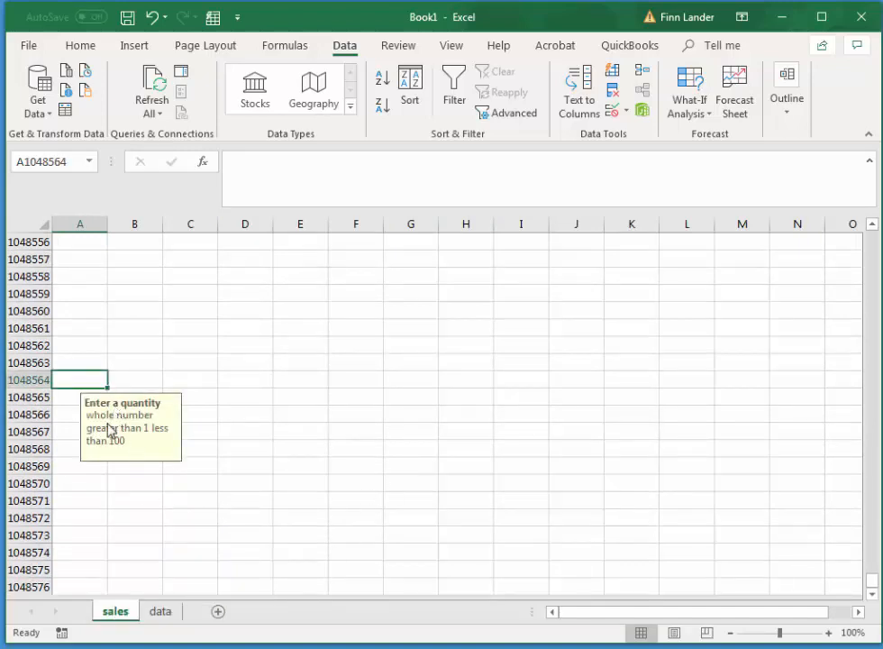
pyautogui.click(68, 362)
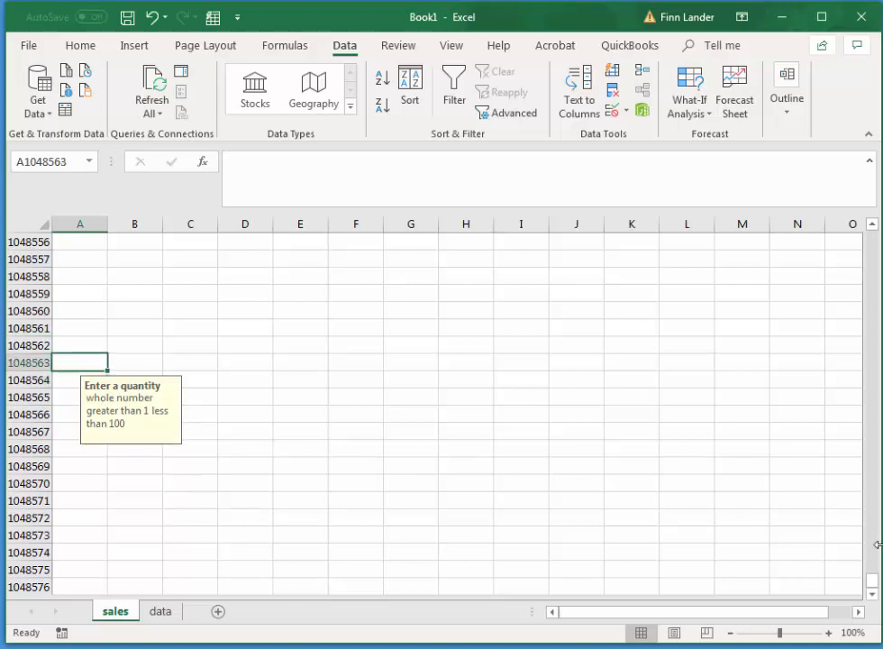
# Test the quantity validation in A2 on the sales sheet with the invalid entries 0, .5 and 101.
pyautogui.moveTo(873, 578); pyautogui.dragTo(879, 568)
pyautogui.moveTo(871, 399); pyautogui.dragTo(872, 236)
pyautogui.click(55, 261)
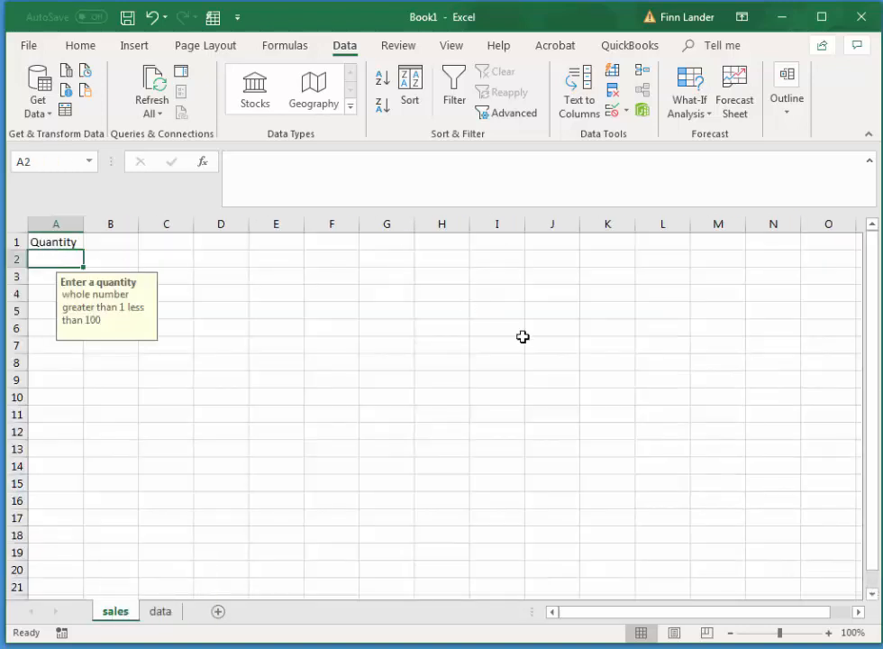
pyautogui.write('0')
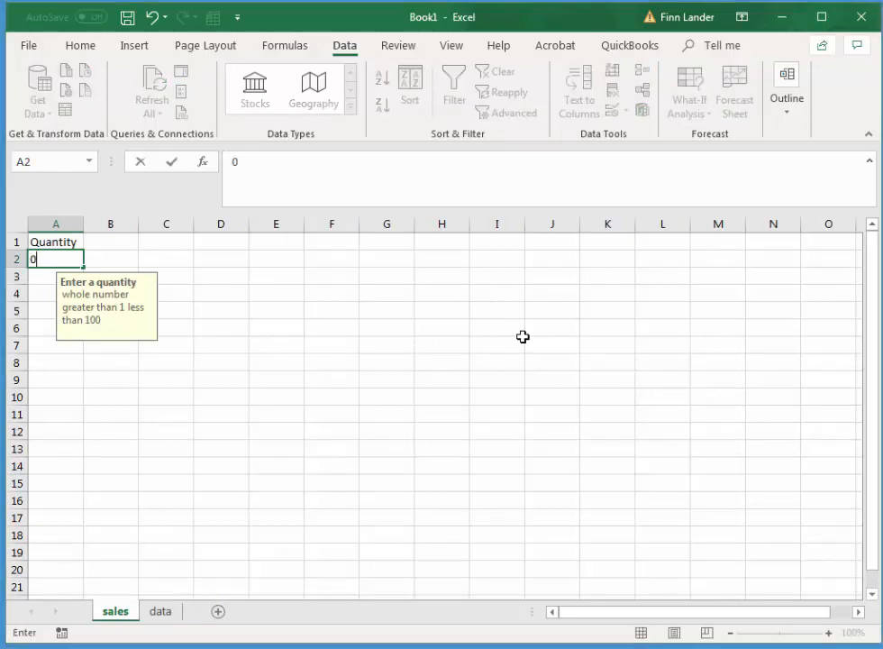
pyautogui.press('Return')
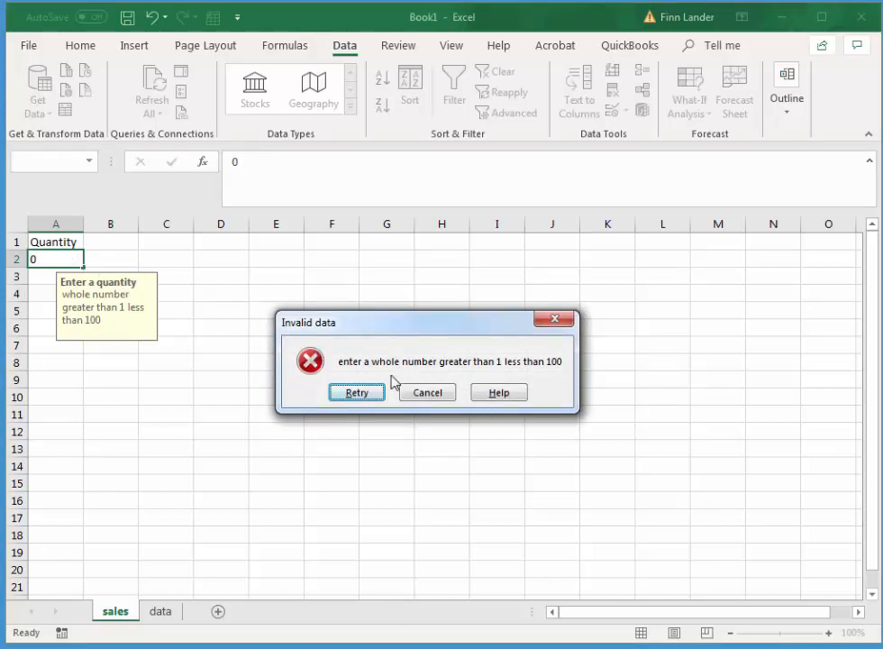
pyautogui.click(361, 393)
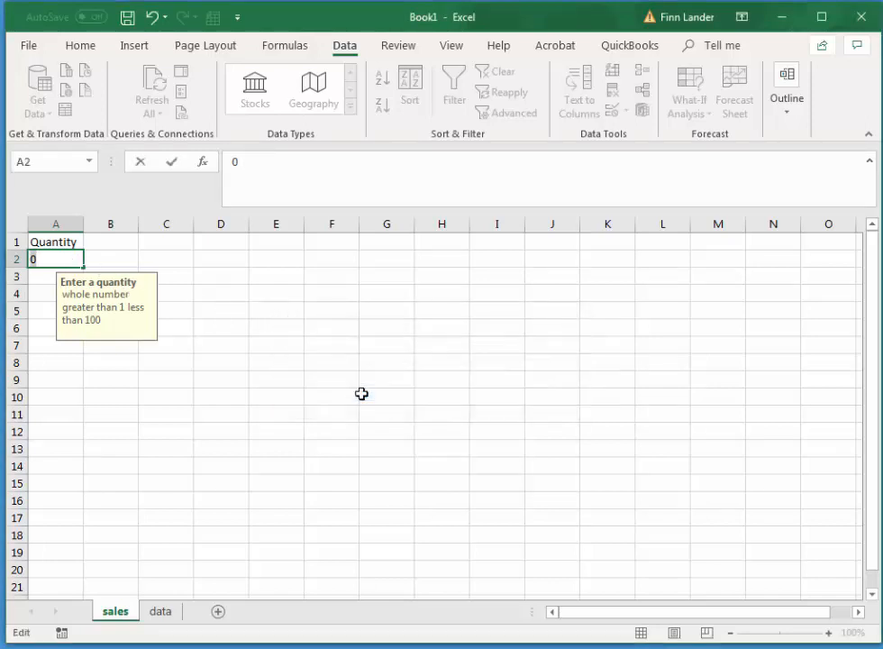
pyautogui.write('.5')
pyautogui.press('Return')
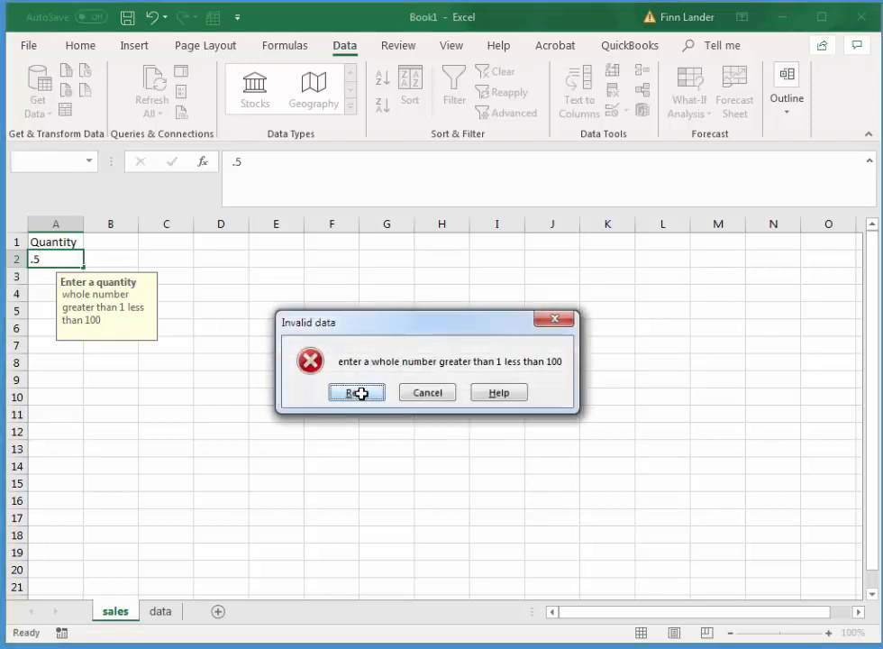
pyautogui.click(361, 393)
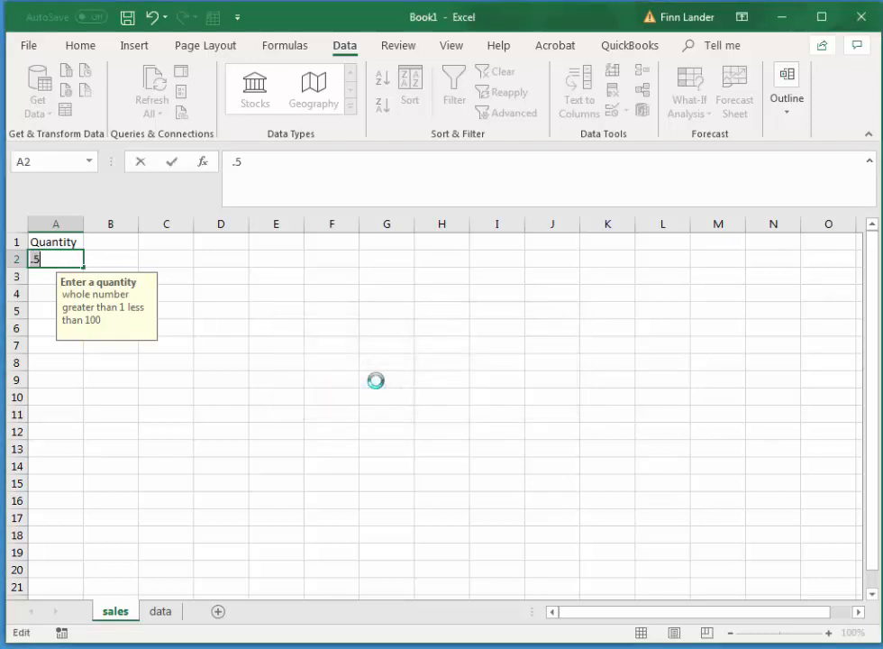
pyautogui.write('101')
pyautogui.press('Return')
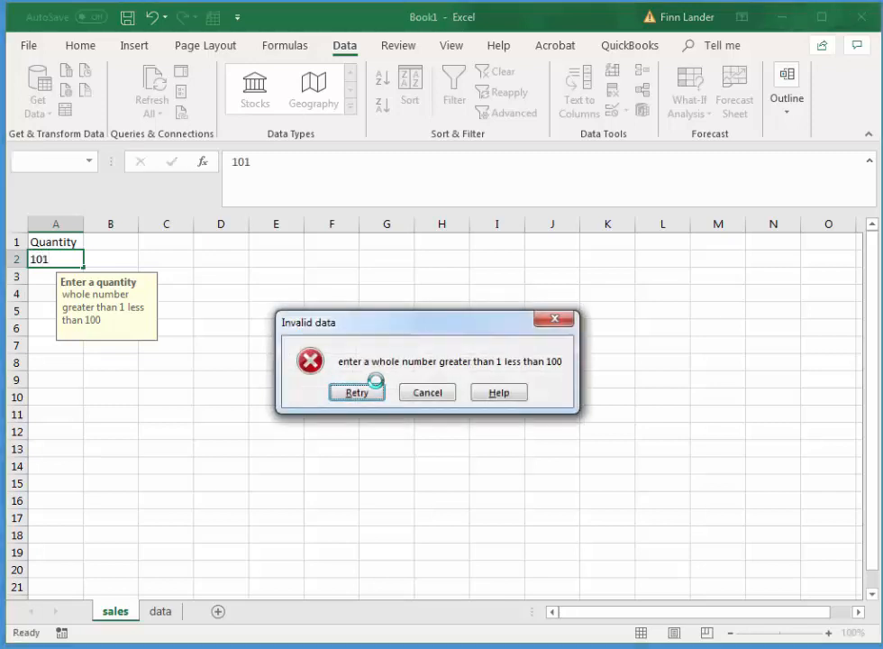
pyautogui.click(364, 394)
# Test the upper limit of the quantity rule by entering 100 in A2.
pyautogui.write('1')
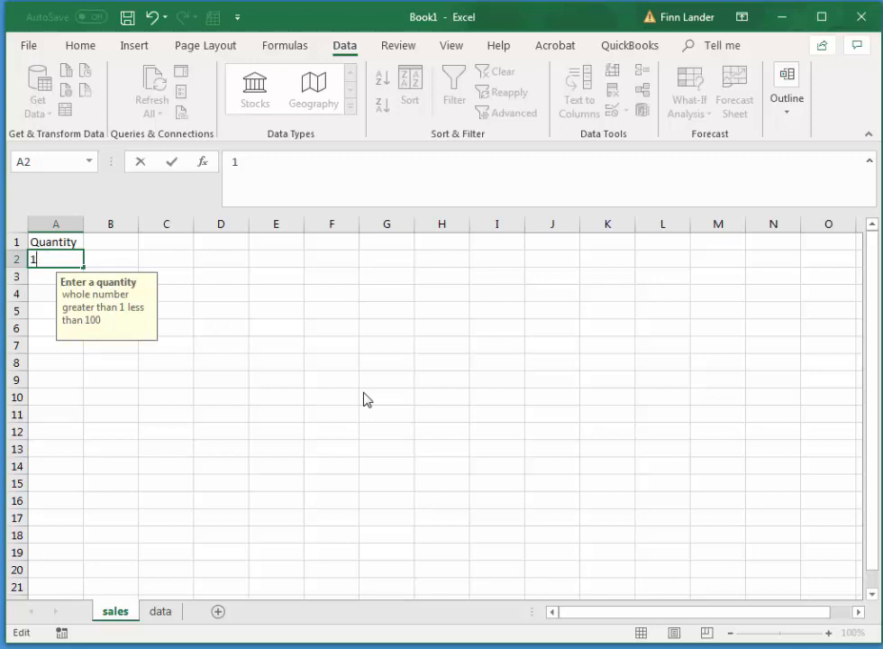
pyautogui.write('00')
pyautogui.press('Tab')
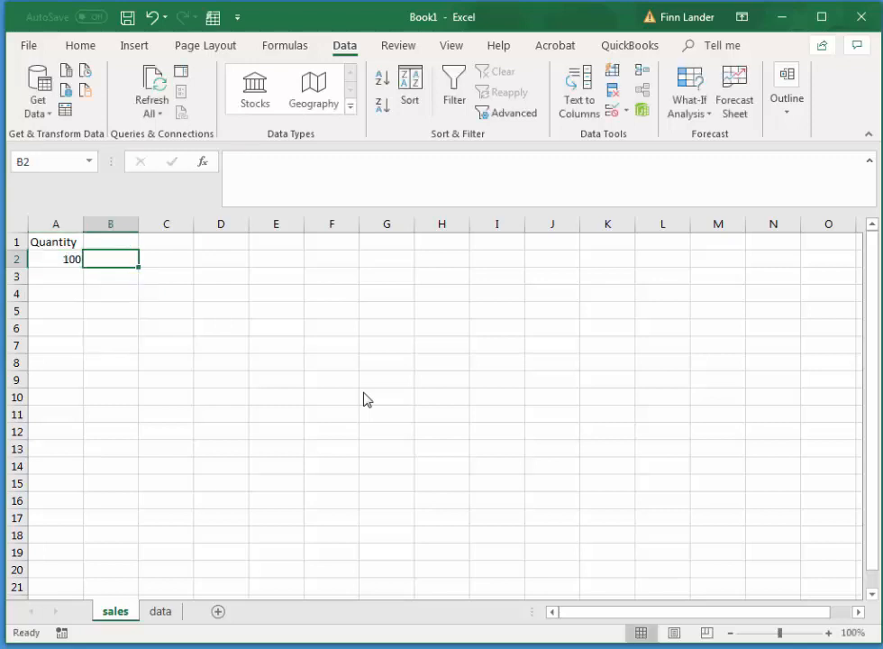
# Enter the quantities 2, 3, 6, 5 and 45 in cells A2 to A6 of the Quantity column.
pyautogui.click(59, 257)
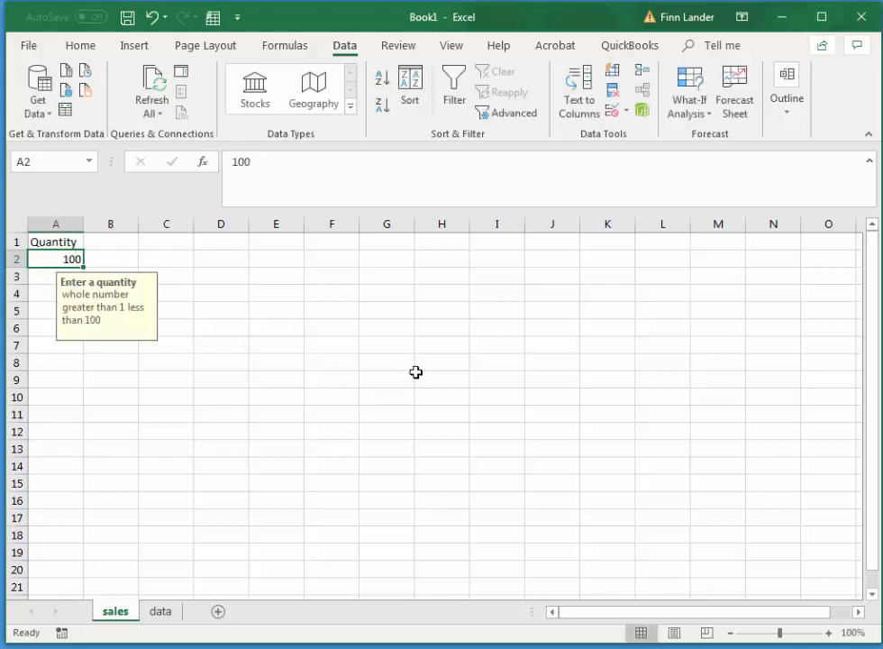
pyautogui.write('2')
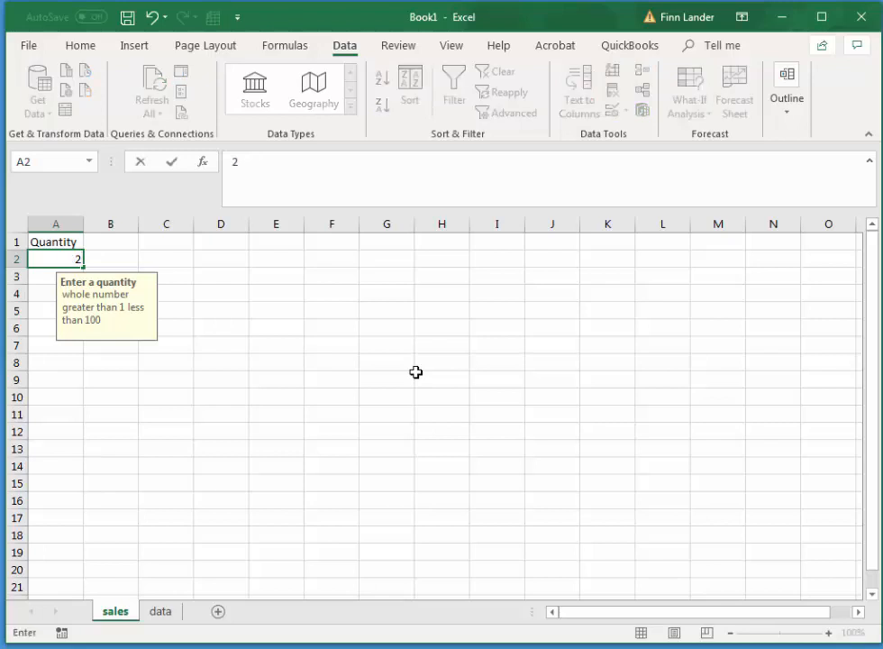
pyautogui.press('Return')
pyautogui.write('3')
pyautogui.press('Return')
pyautogui.write('6')
pyautogui.press('Return')
pyautogui.write('5')
pyautogui.press('Return')
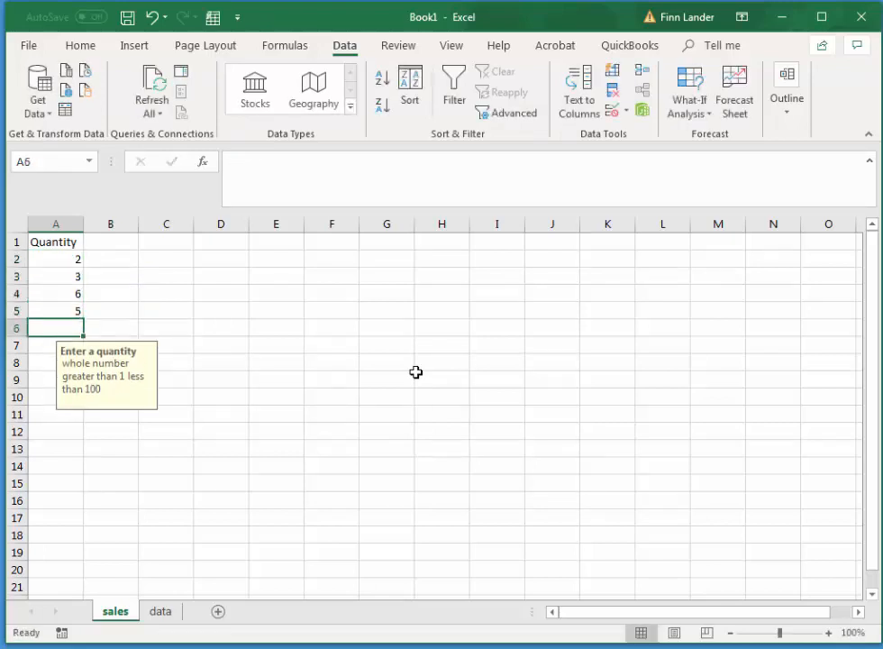
pyautogui.write('45')
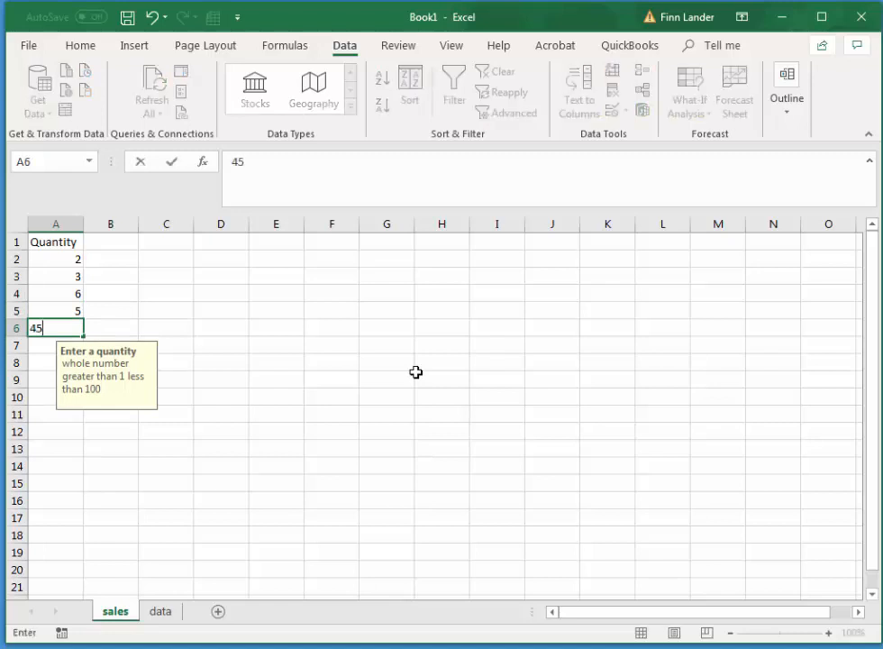
pyautogui.press('Return')
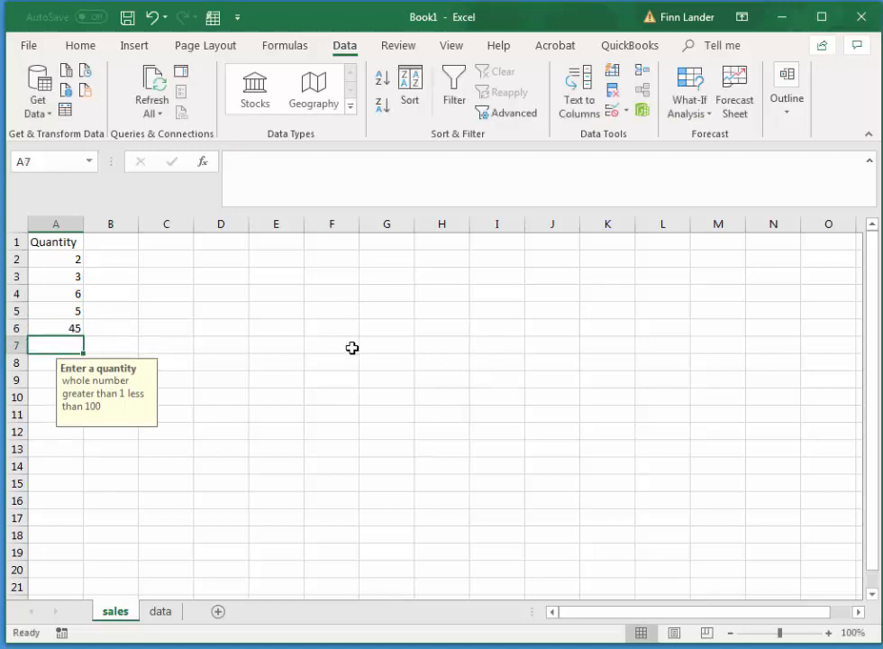
# Add the column heading "Product" in B1, beside the Quantity heading.
pyautogui.click(120, 241)
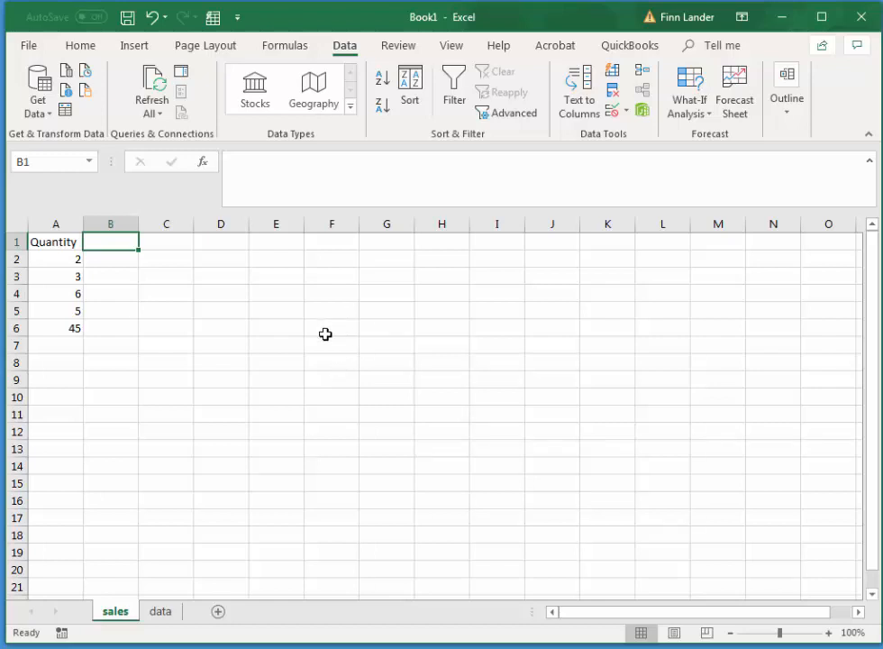
pyautogui.write('Pro')
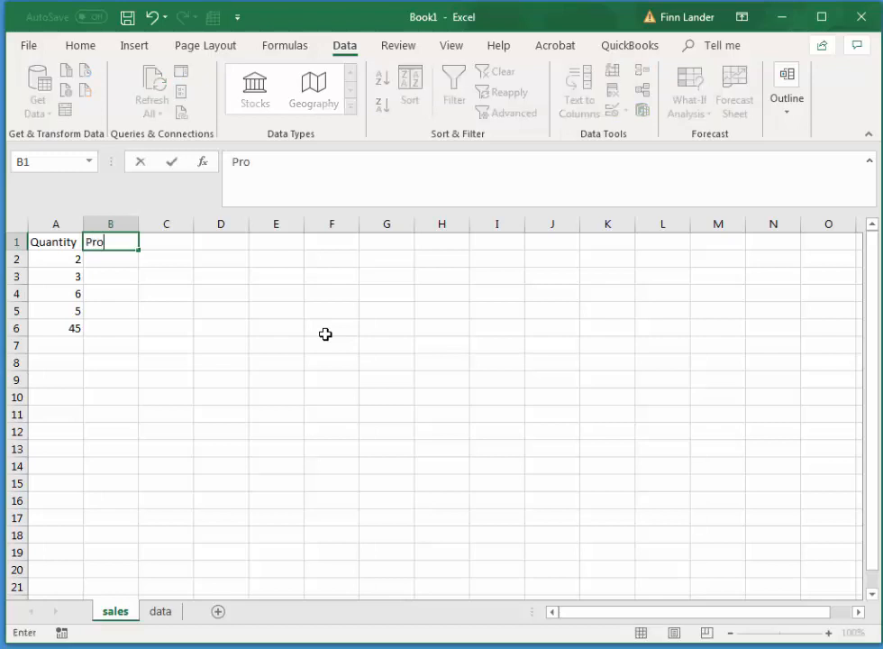
pyautogui.write('duct')
pyautogui.press('Return')
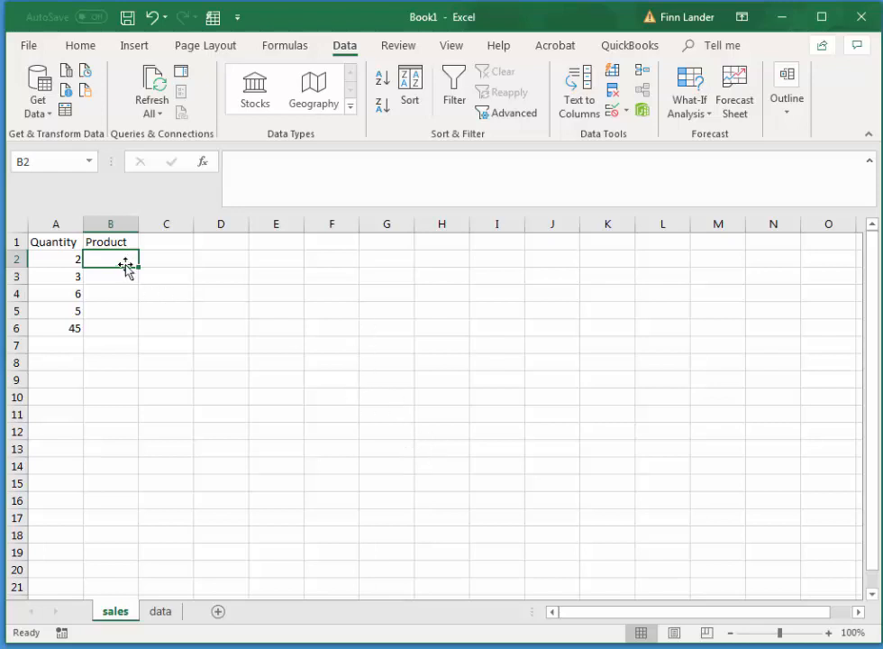
# On the data sheet, enter the headings "Product" in A1 and "Price" in B1.
pyautogui.click(159, 612)
pyautogui.write('Product')
pyautogui.press('Tab')
pyautogui.write('Price')
pyautogui.press('Return')
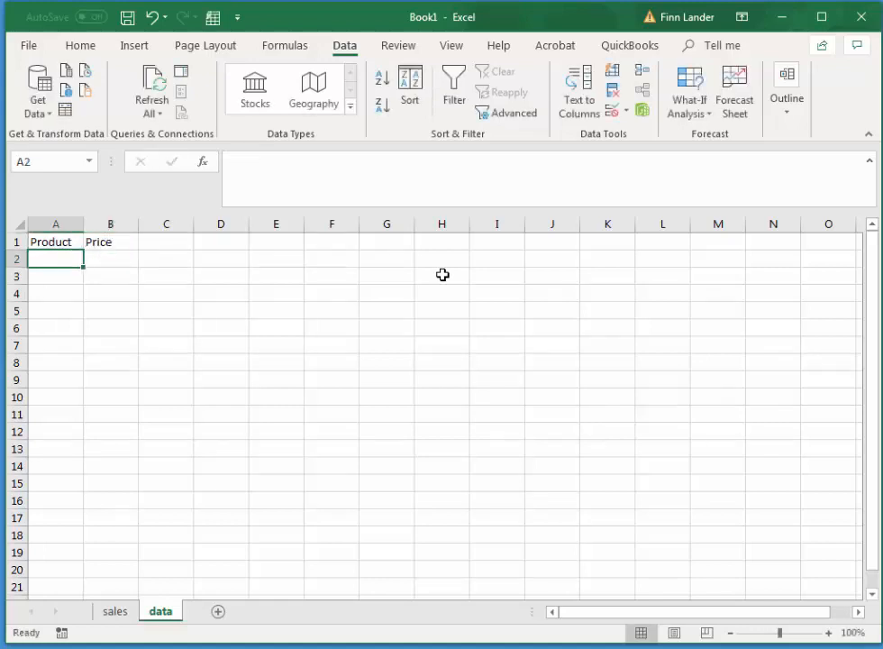
# Start the product list on the data sheet with "Hammer" in A2 and "Ball Peen Hammer" in A3.
pyautogui.write('Hammer')
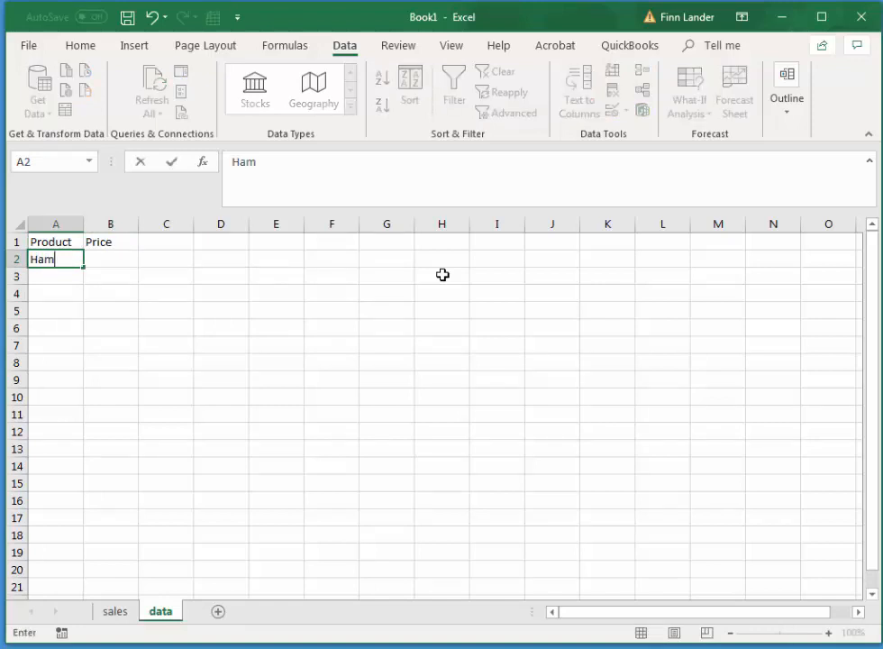
pyautogui.press('Return')
pyautogui.write('Mac')
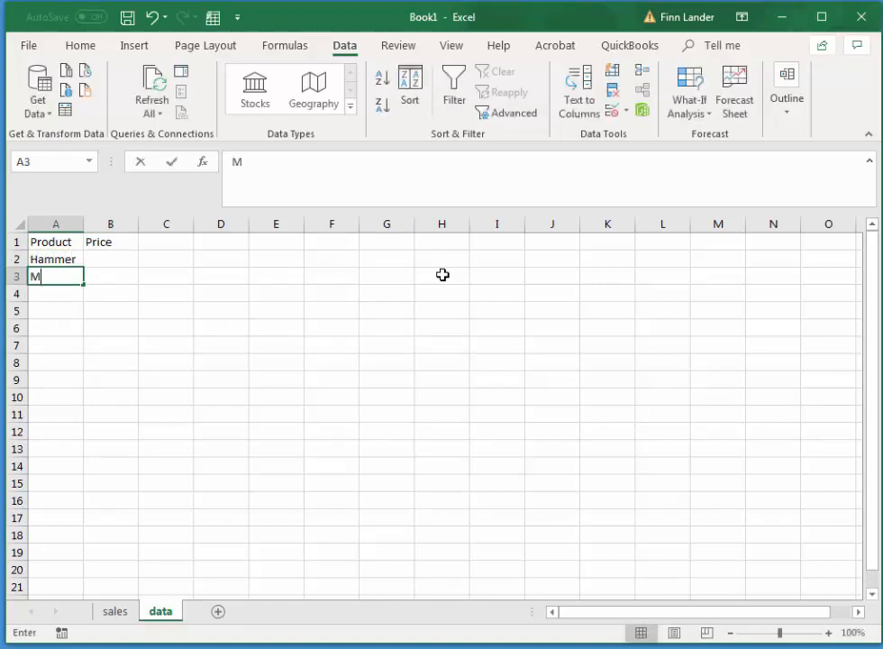
pyautogui.press('BackSpace')
pyautogui.press('BackSpace')
pyautogui.press('BackSpace')
pyautogui.write('Ba')
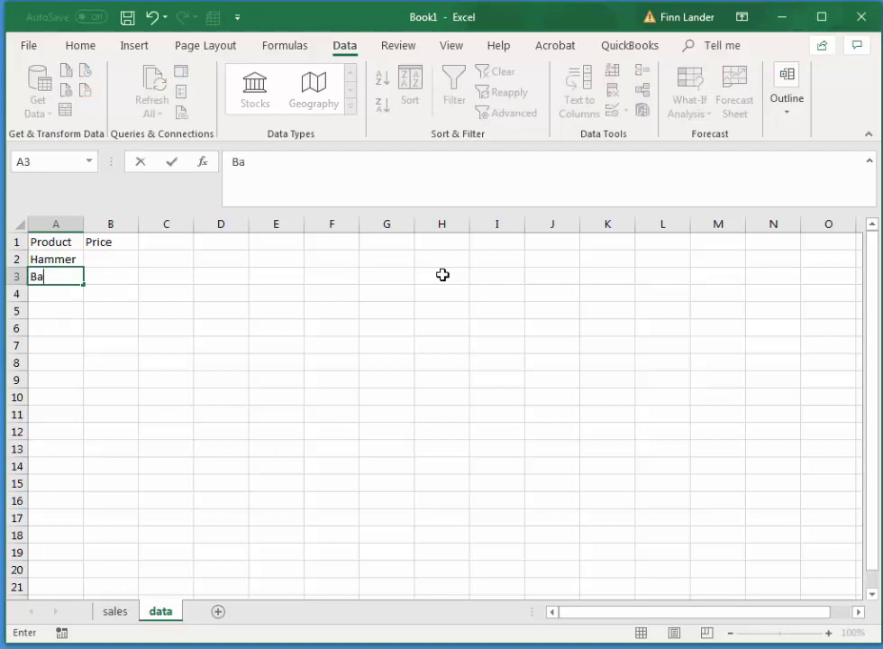
pyautogui.write('ll Peen Hammer')
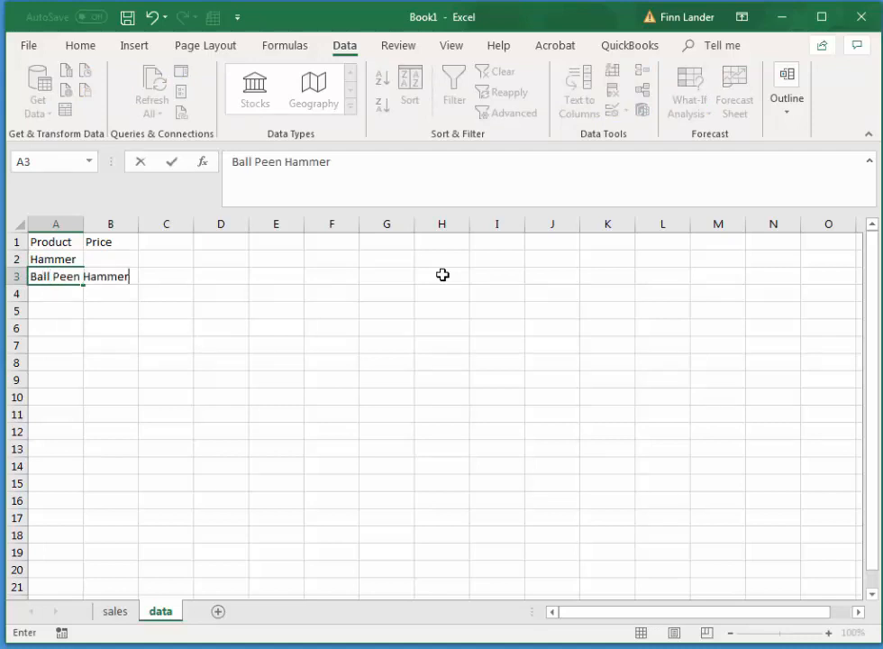
pyautogui.press('Return')
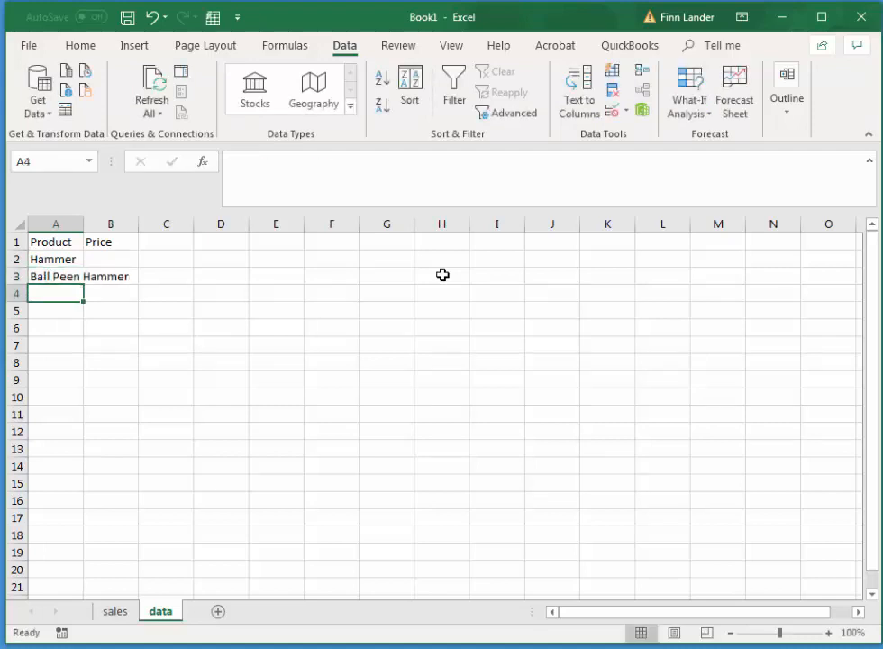
# Add "Sledge Hammer" in A4 and autofit column A to the width of the product names.
pyautogui.write('Sledge Hammer')
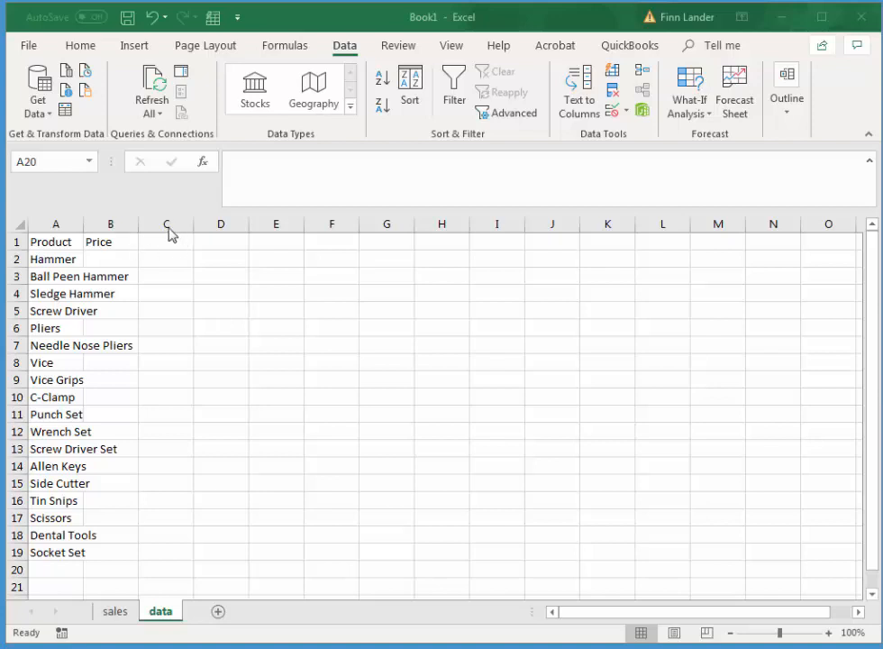
pyautogui.click(71, 225)
pyautogui.doubleClick(84, 225)
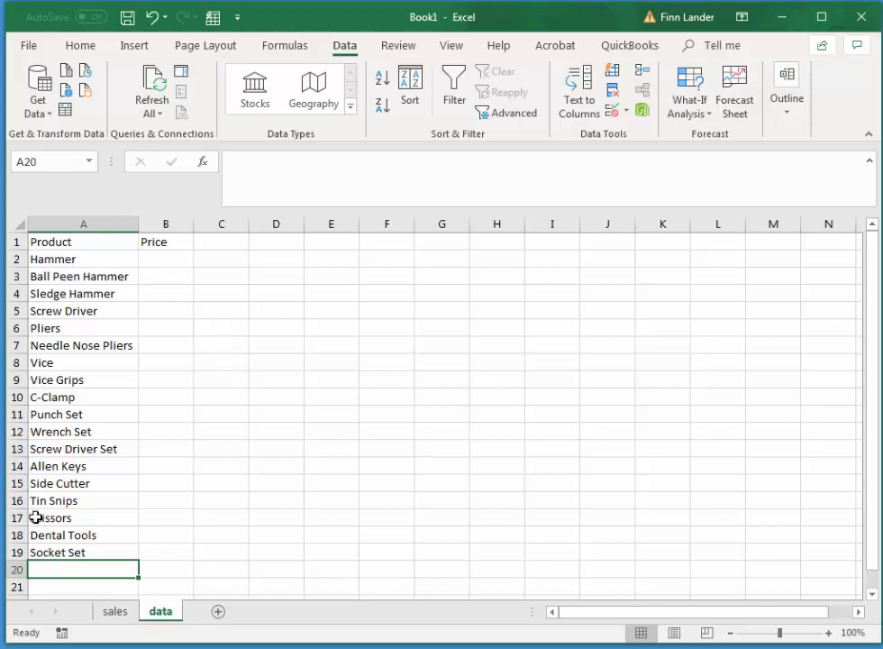
# Try to name the range from A2 down to the last row of column A "product".
pyautogui.click(71, 259)
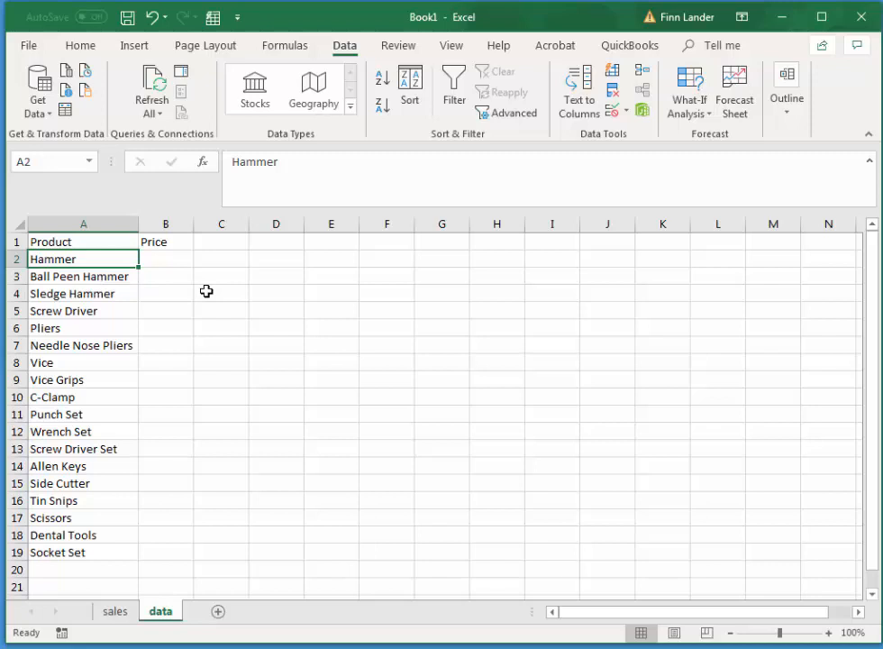
pyautogui.hotkey('ctrl', 'shift', 'Down')
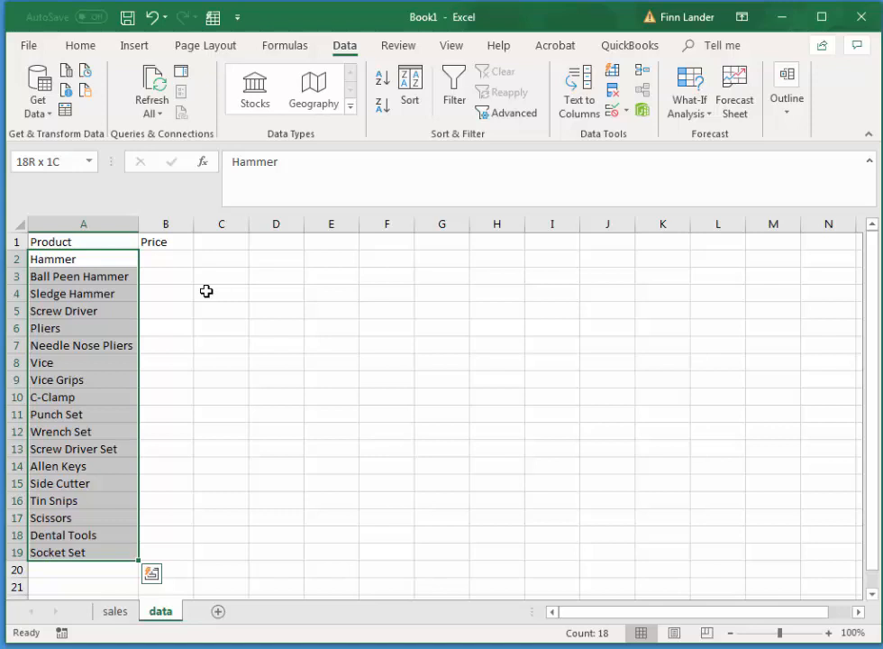
pyautogui.hotkey('ctrl', 'shift', 'Down')
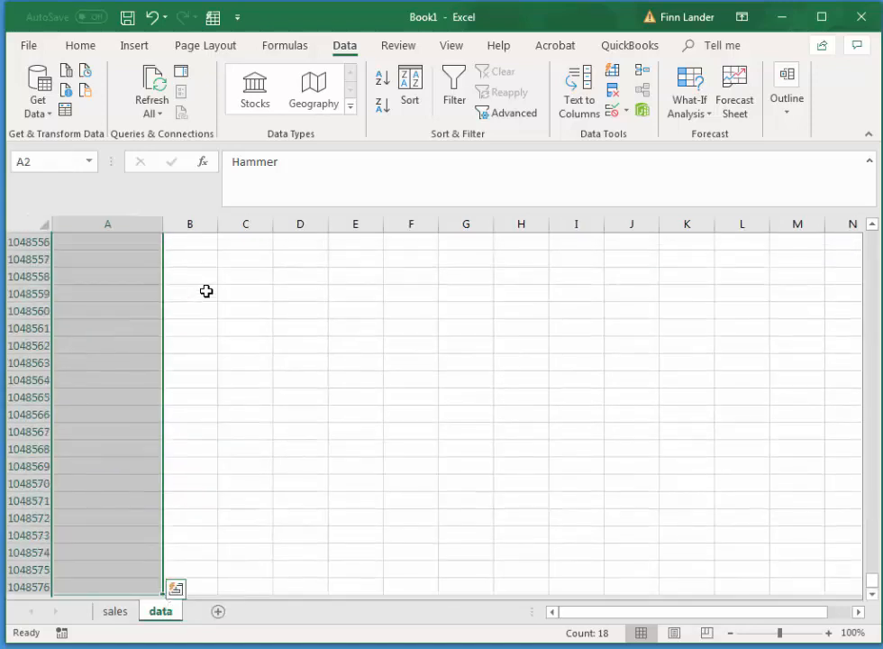
pyautogui.moveTo(872, 582); pyautogui.dragTo(871, 236)
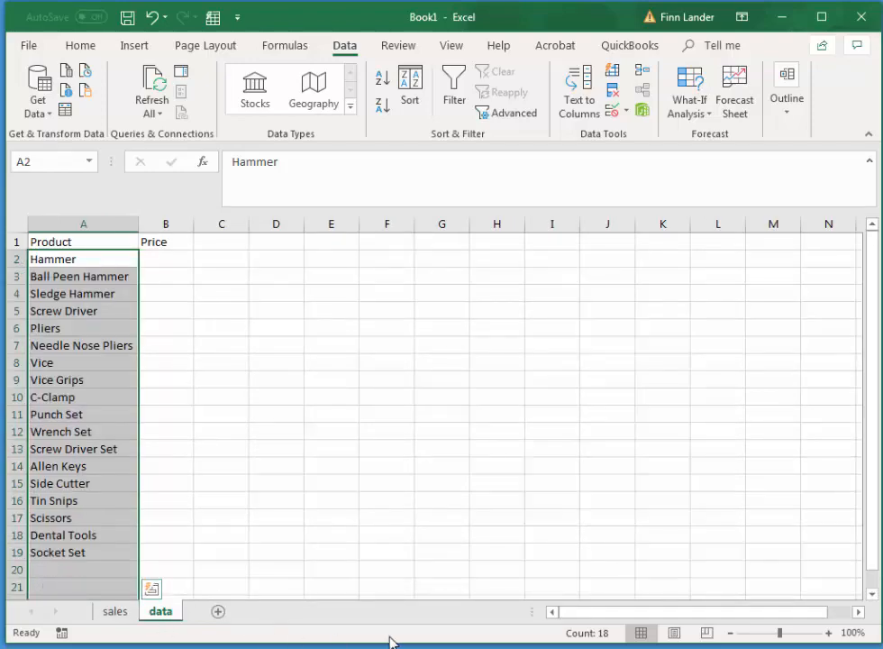
pyautogui.click(875, 594)
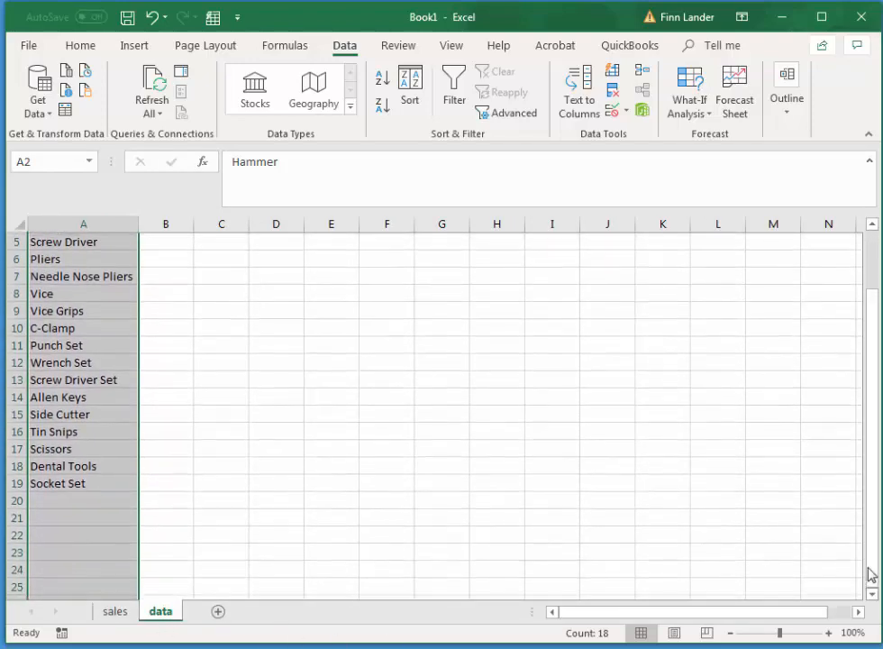
pyautogui.moveTo(870, 566); pyautogui.dragTo(870, 467)
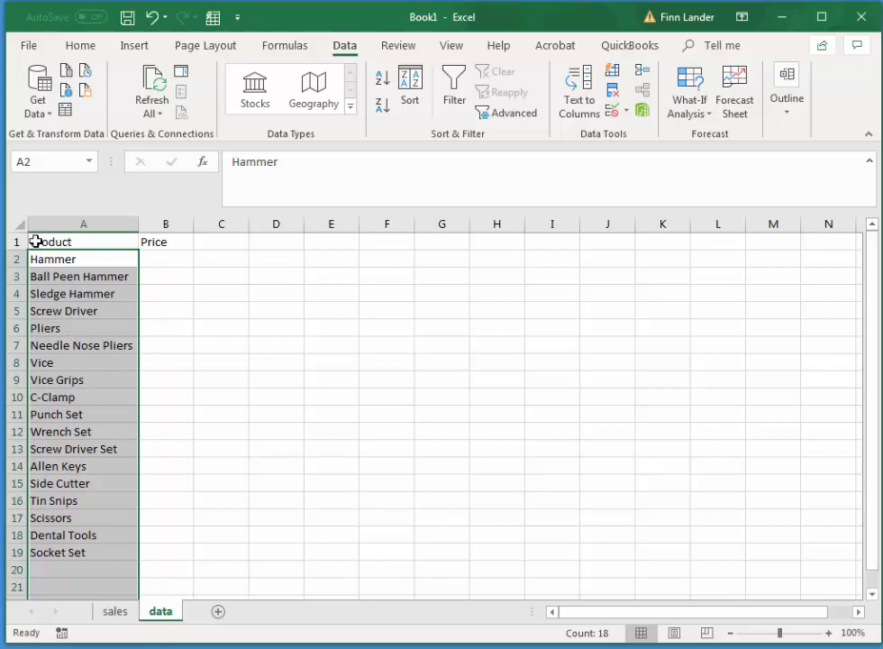
pyautogui.click(37, 162)
pyautogui.write('product')
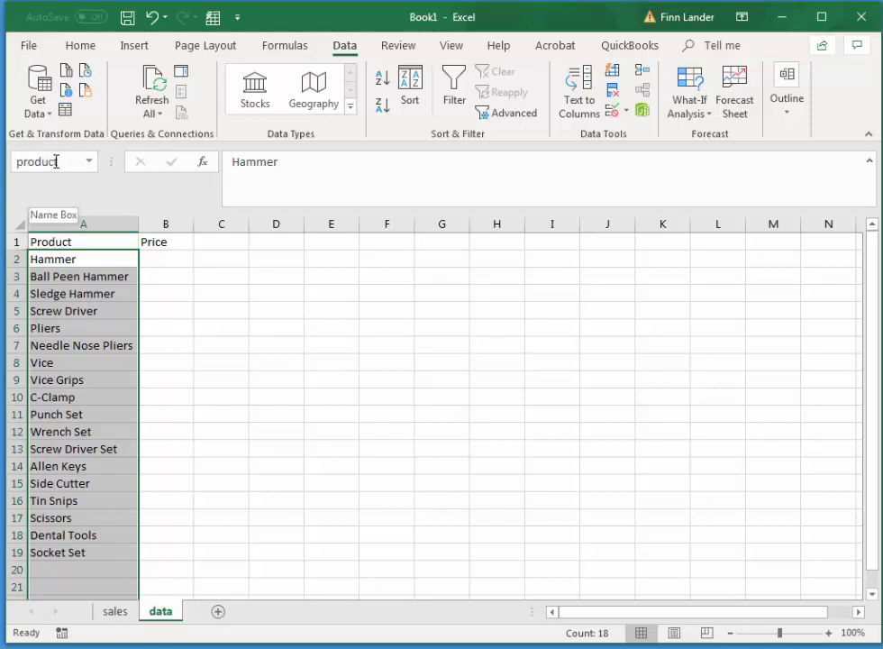
pyautogui.click(400, 388)
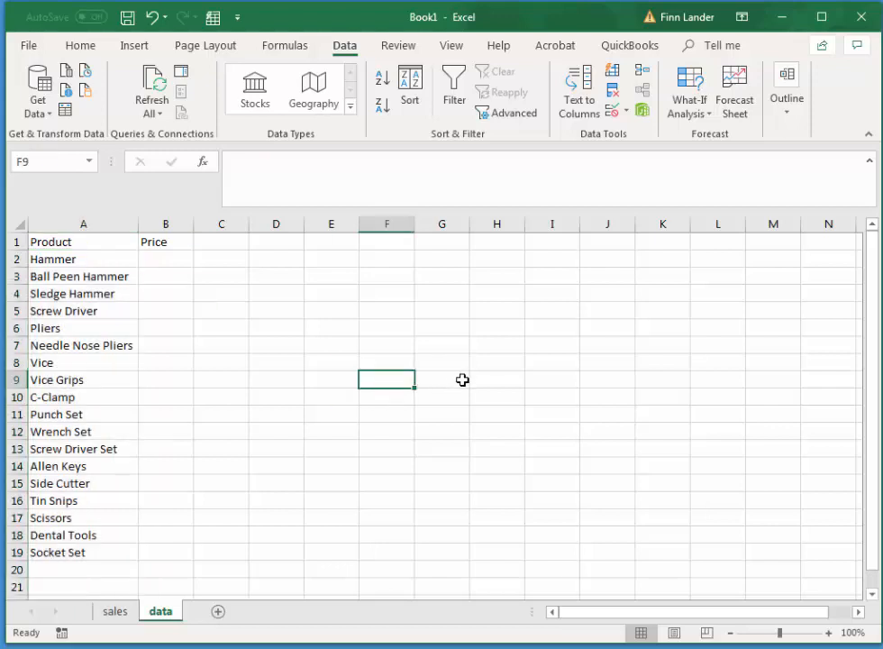
# Check whether cells in the product list carry a range name by selecting A2 and the cells below it.
pyautogui.click(65, 262)
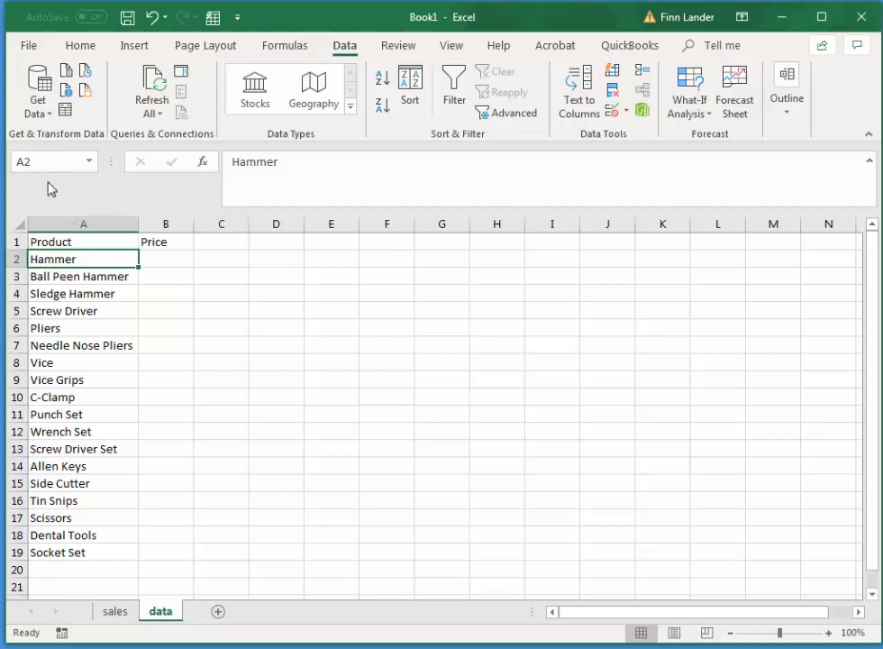
pyautogui.click(236, 297)
pyautogui.moveTo(85, 261); pyautogui.dragTo(99, 379)
pyautogui.click(372, 453)
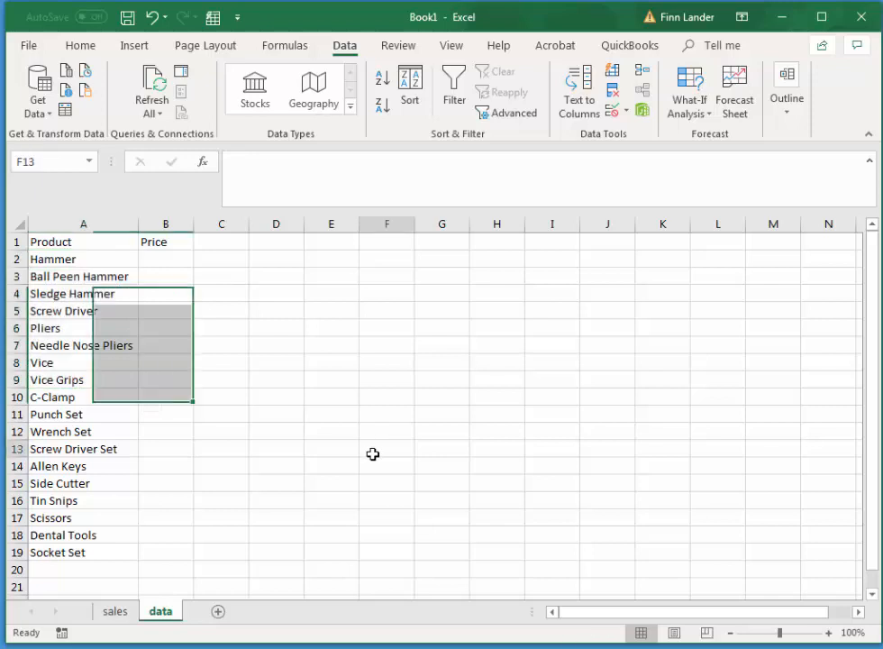
# Select A2 down to the last row of column A on the data sheet and review the "product" name in the Name Manager.
pyautogui.click(83, 261)
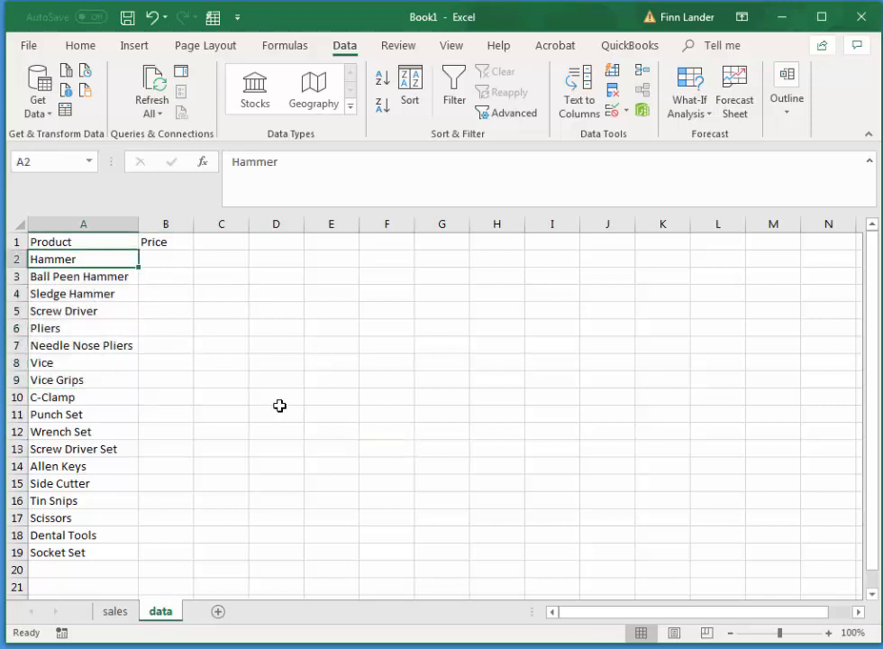
pyautogui.hotkey('ctrl', 'shift', 'Down')
pyautogui.hotkey('ctrl', 'shift', 'Down')
pyautogui.hotkey('ctrl', 'shift', 'Down')
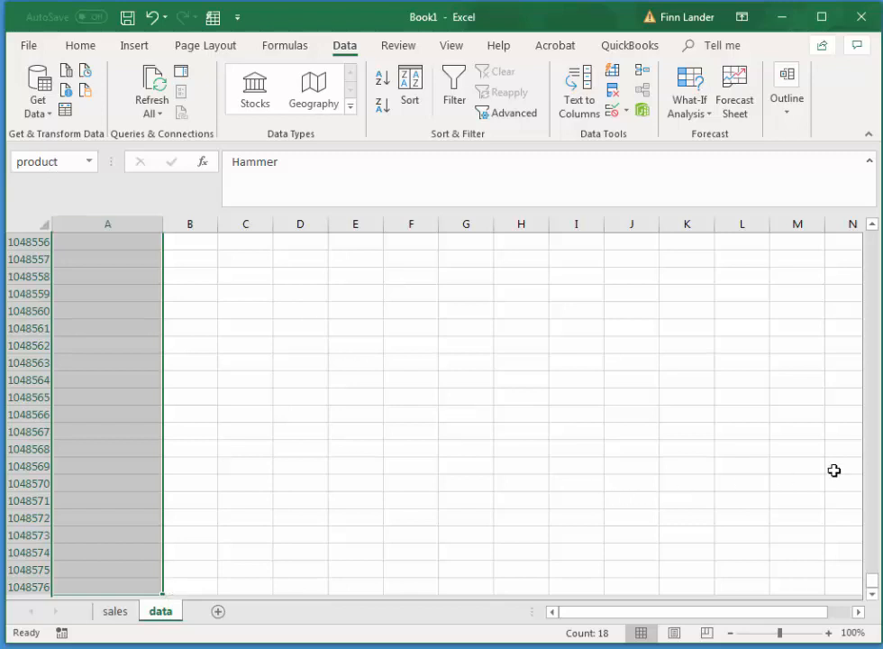
pyautogui.moveTo(871, 583); pyautogui.dragTo(871, 229)
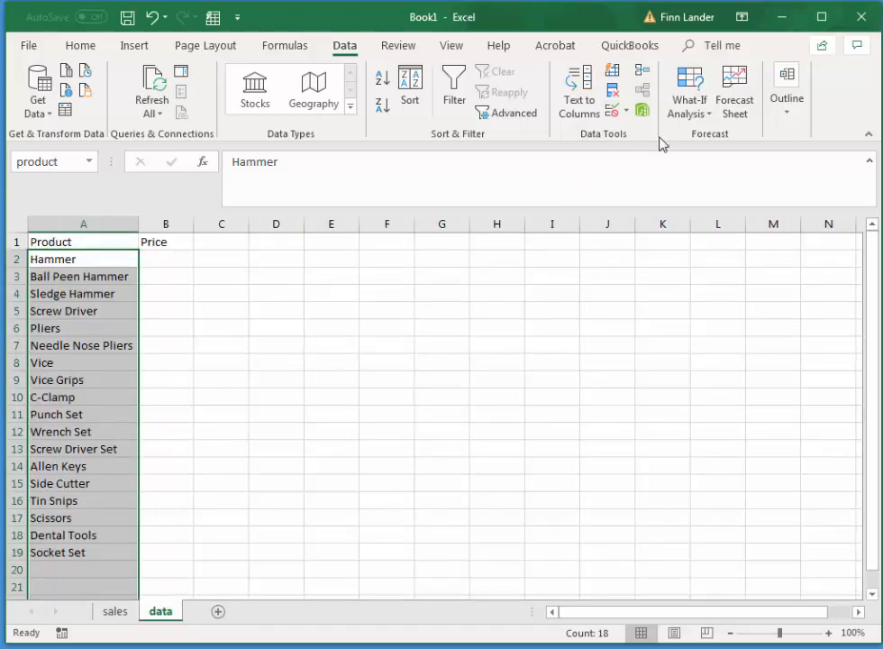
pyautogui.click(290, 46)
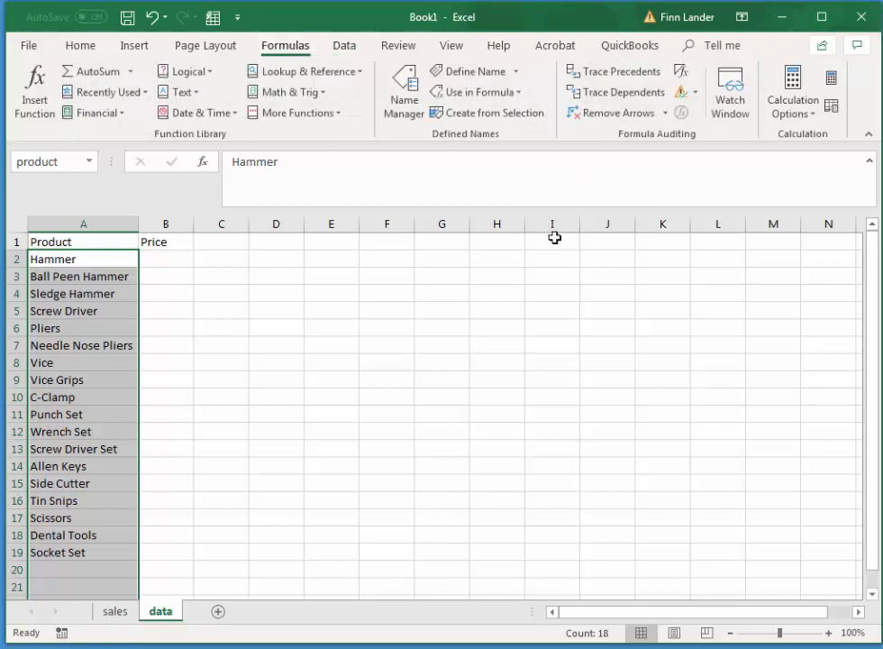
pyautogui.click(407, 90)
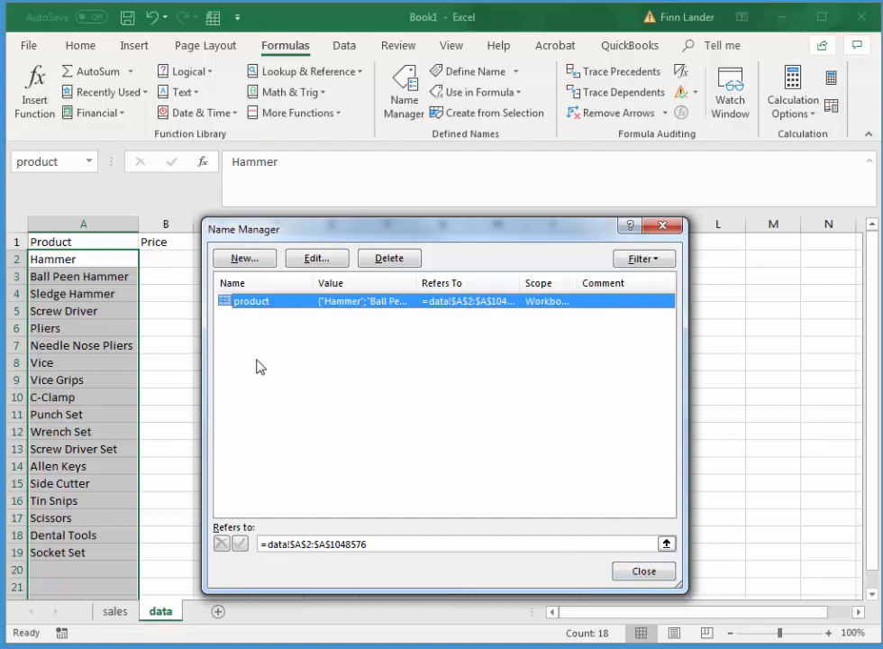
pyautogui.click(666, 571)
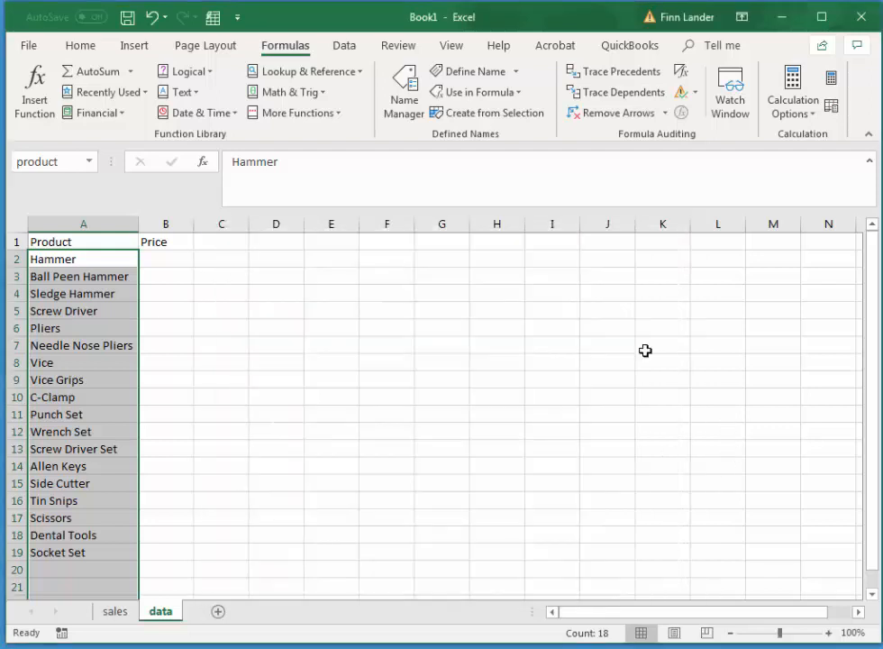
# On the sales sheet, set list validation with source =product for column B from B2 down to the last row.
pyautogui.click(122, 613)
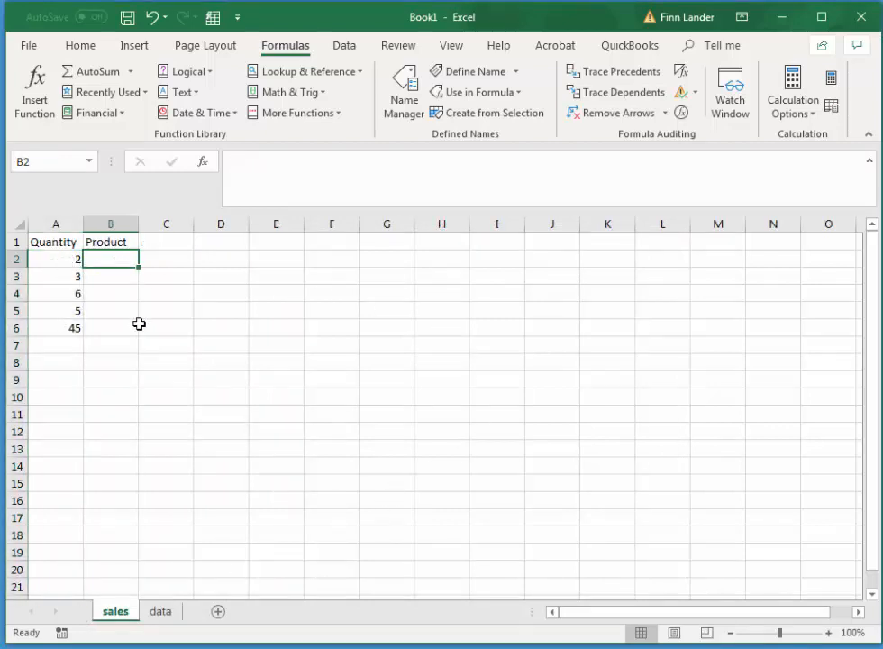
pyautogui.hotkey('ctrl', 'shift', 'Down')
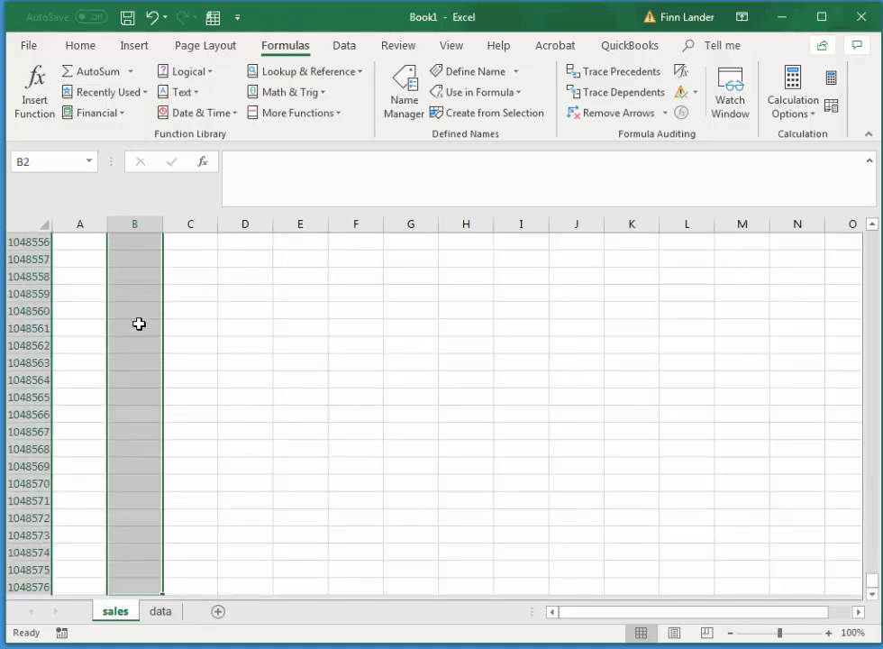
pyautogui.moveTo(875, 586); pyautogui.dragTo(870, 216)
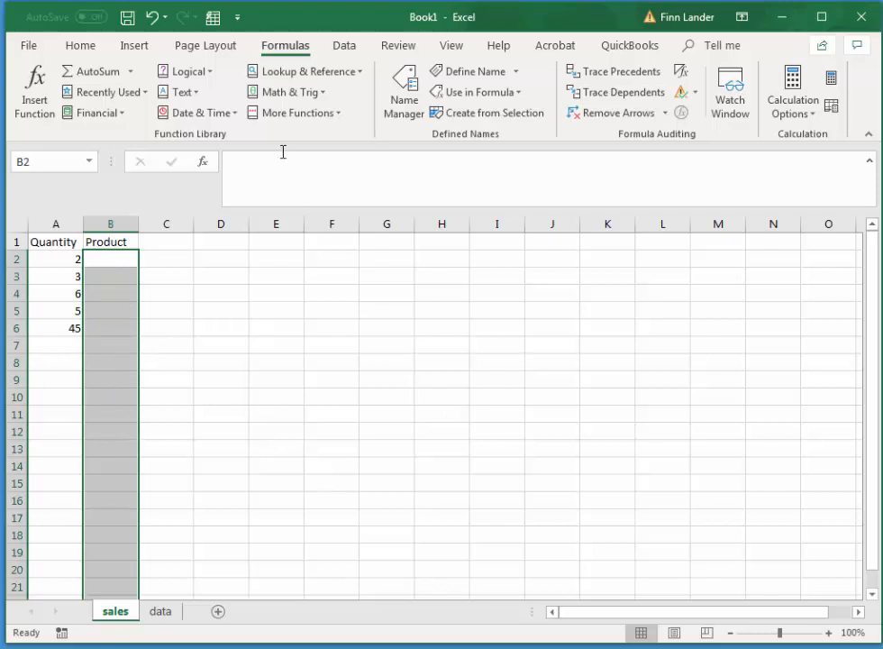
pyautogui.click(351, 46)
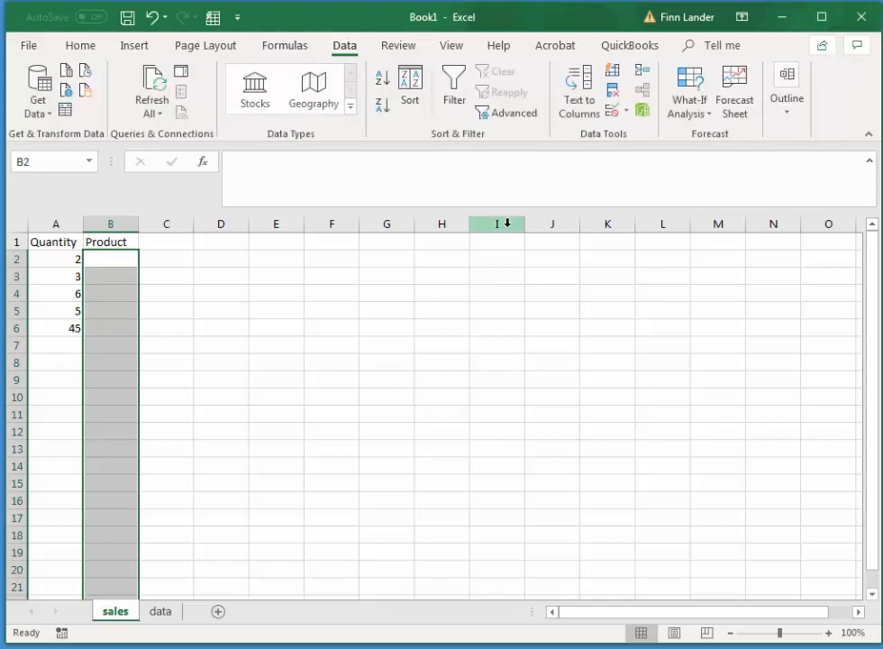
pyautogui.click(625, 114)
pyautogui.click(620, 132)
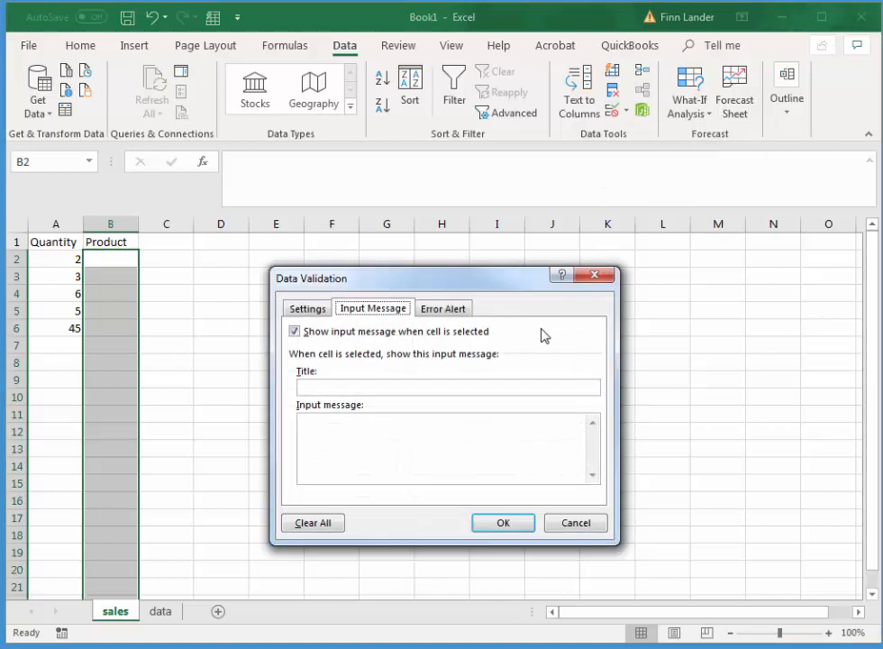
pyautogui.click(306, 309)
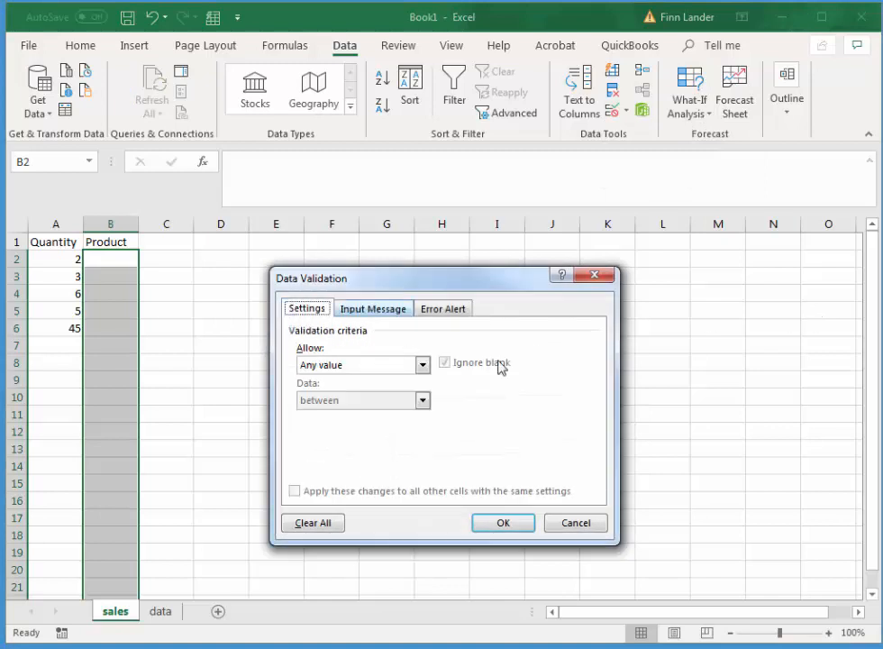
pyautogui.click(421, 364)
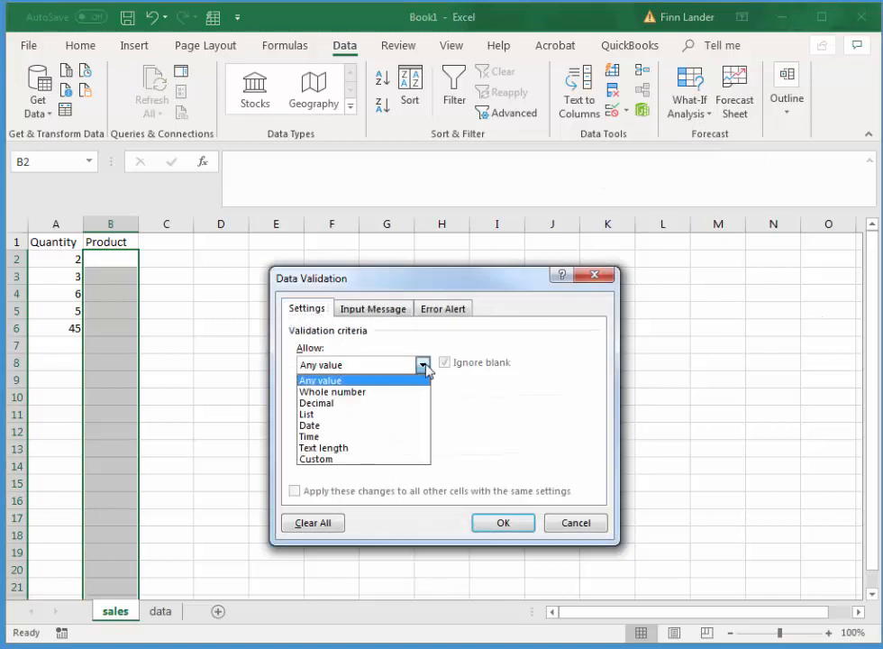
pyautogui.click(357, 413)
pyautogui.click(372, 433)
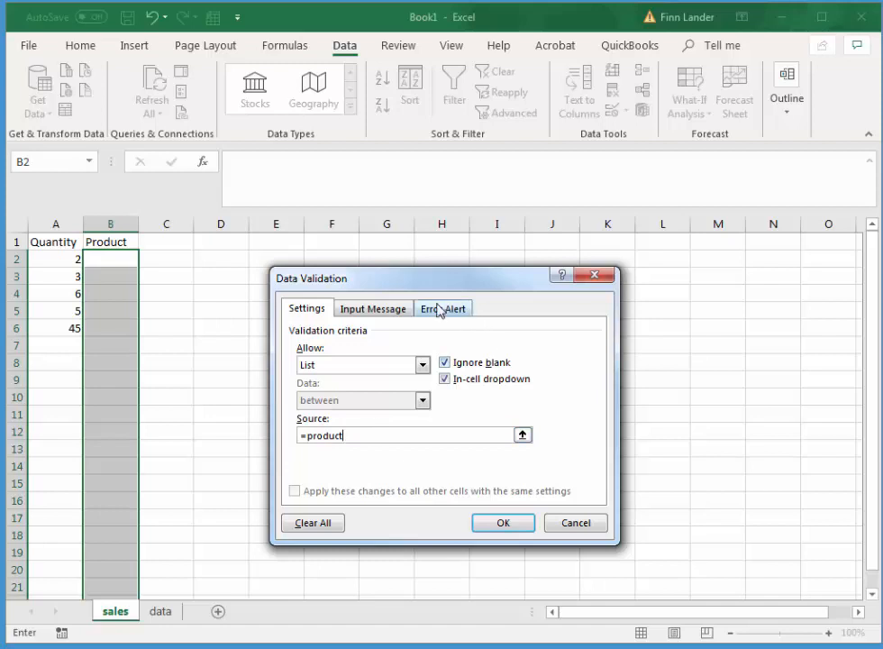
# Add the input message title "Choose a Product from the List!" to the Product validation and apply the rule.
pyautogui.click(398, 312)
pyautogui.click(374, 386)
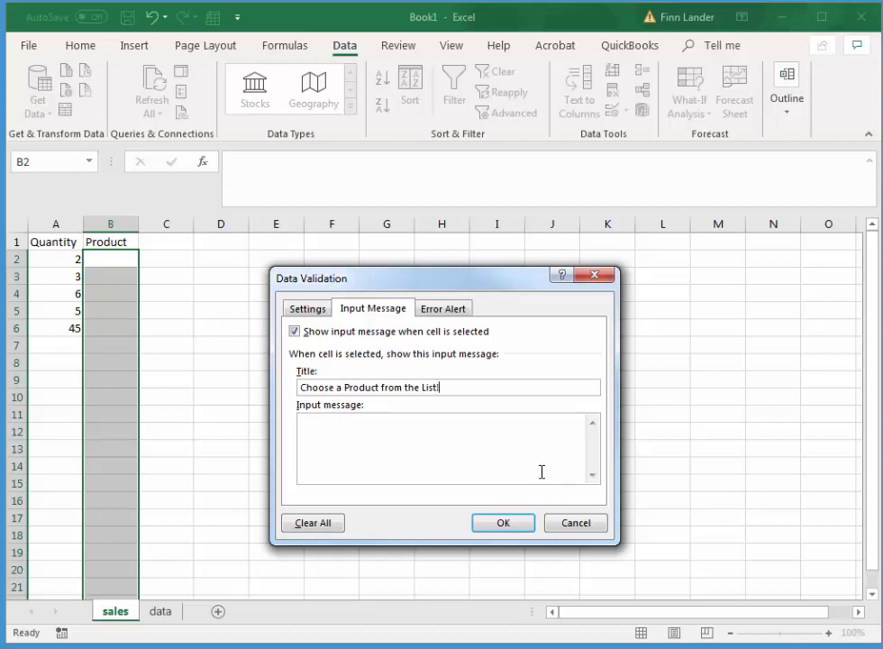
pyautogui.click(307, 310)
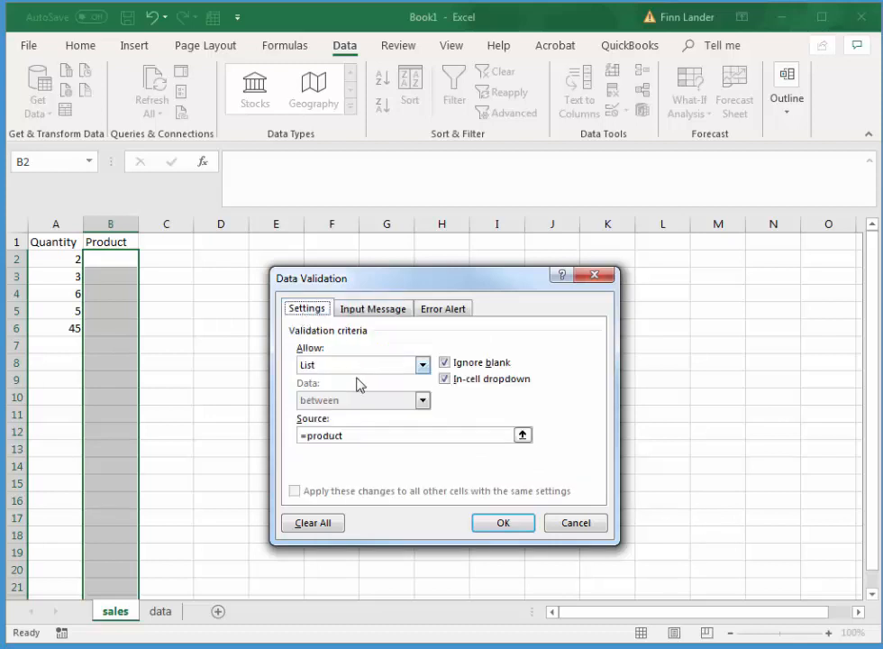
pyautogui.click(501, 523)
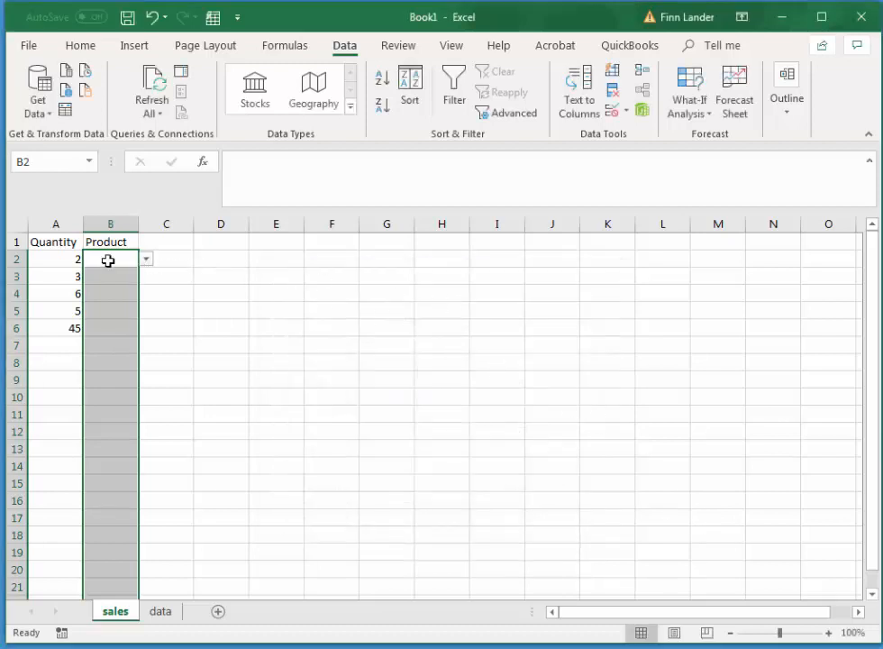
# Check the product choices offered by the drop-down list in B2.
pyautogui.click(325, 282)
pyautogui.click(116, 257)
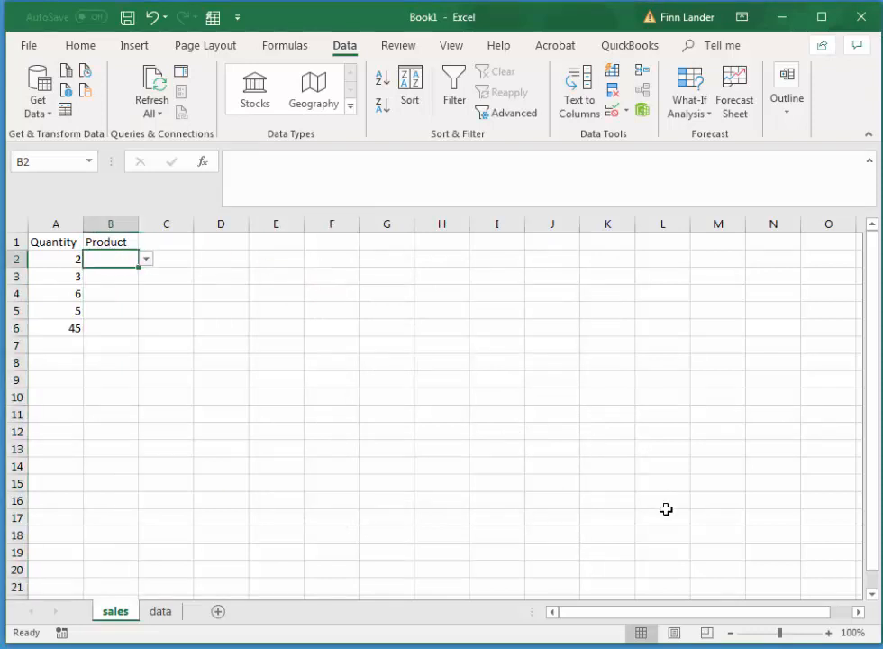
pyautogui.click(146, 261)
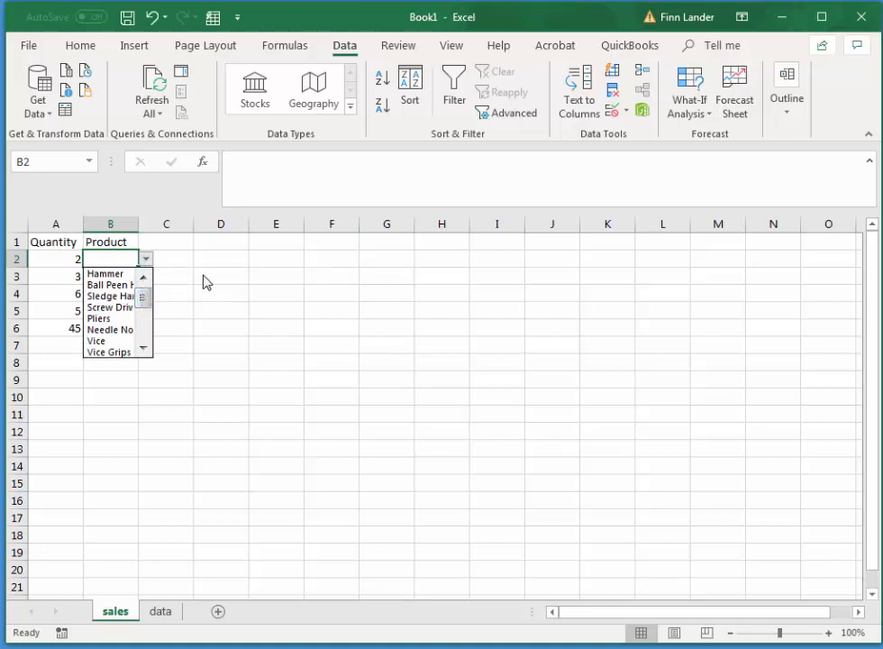
pyautogui.click(97, 260)
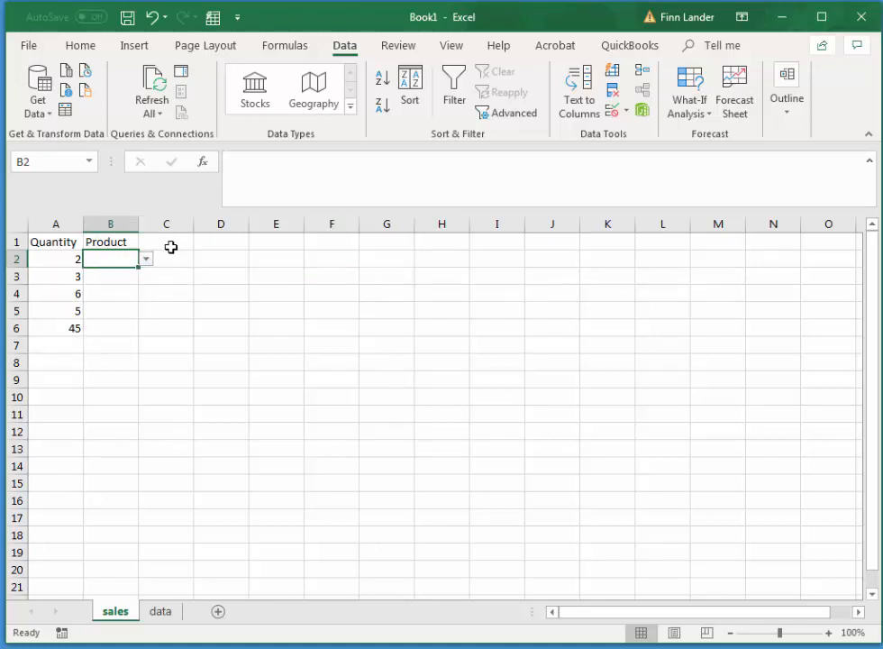
# Review the input message, criteria and error alert of the Product column's data validation from B2 down.
pyautogui.hotkey('ctrl', 'shift', 'Down')
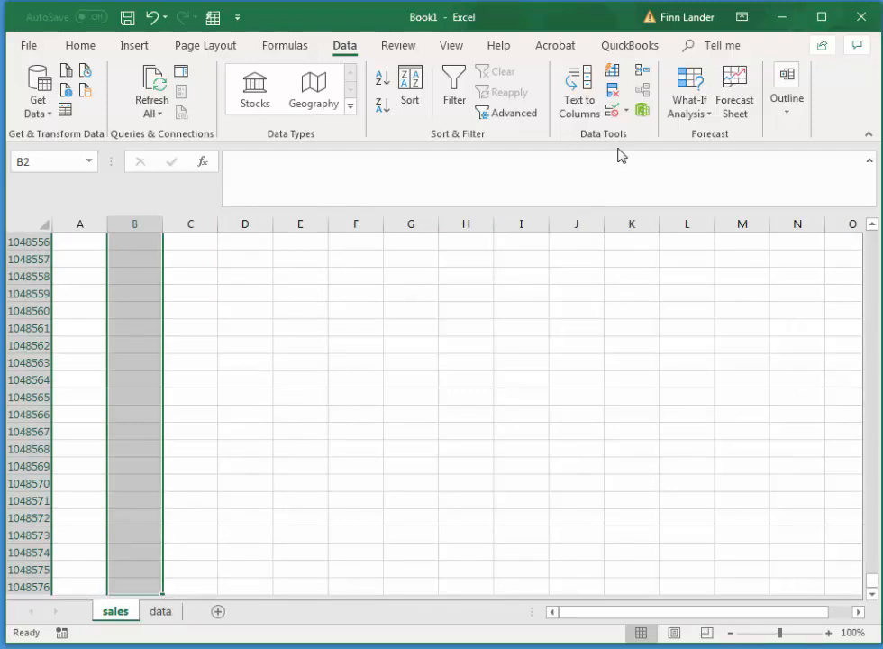
pyautogui.click(626, 111)
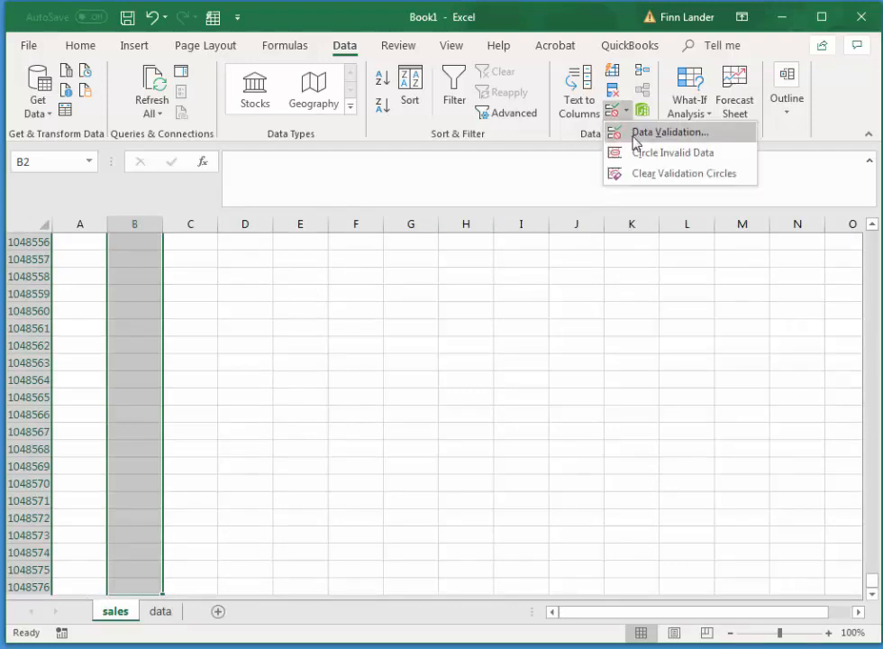
pyautogui.click(635, 134)
pyautogui.click(375, 309)
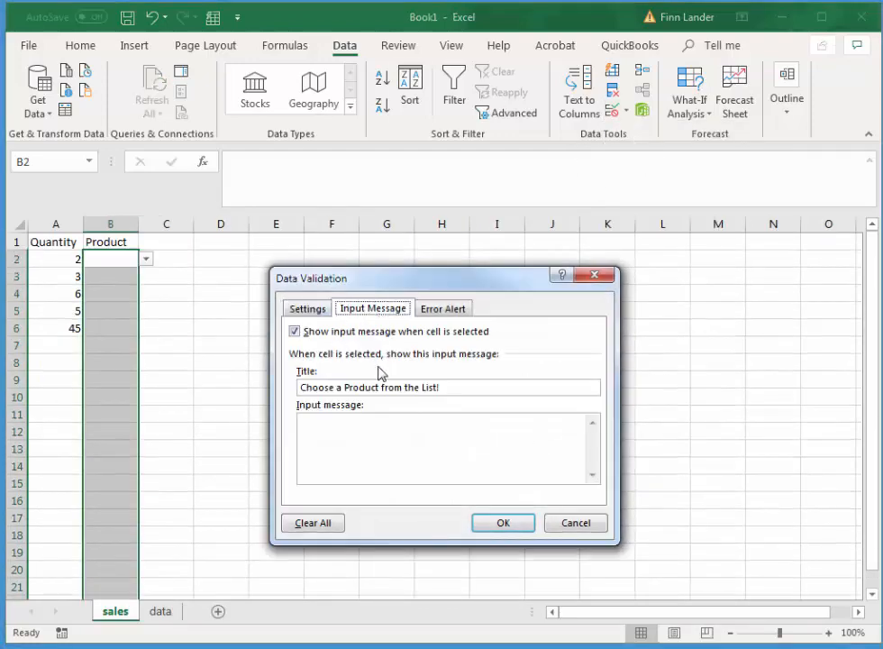
pyautogui.click(307, 309)
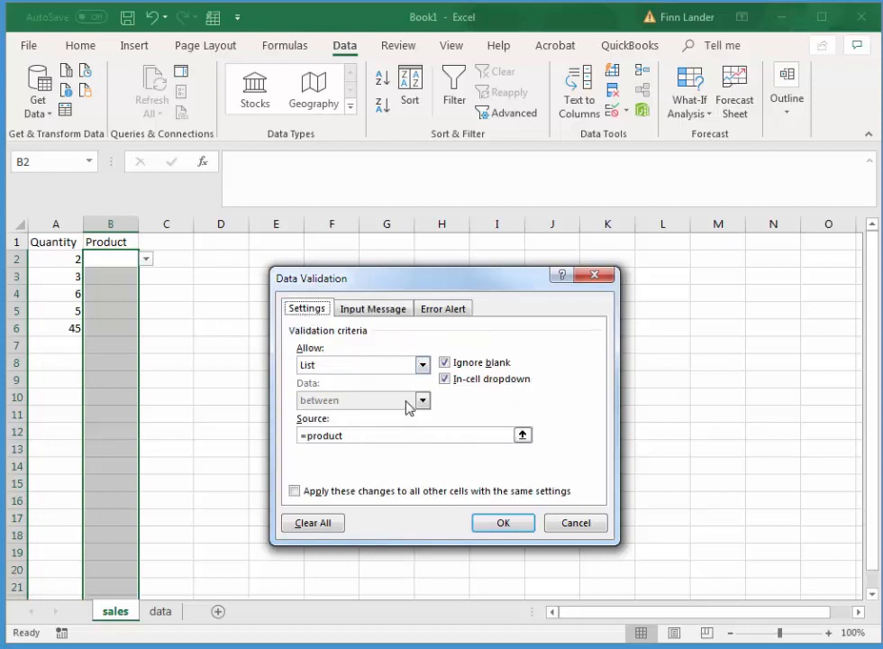
pyautogui.click(443, 309)
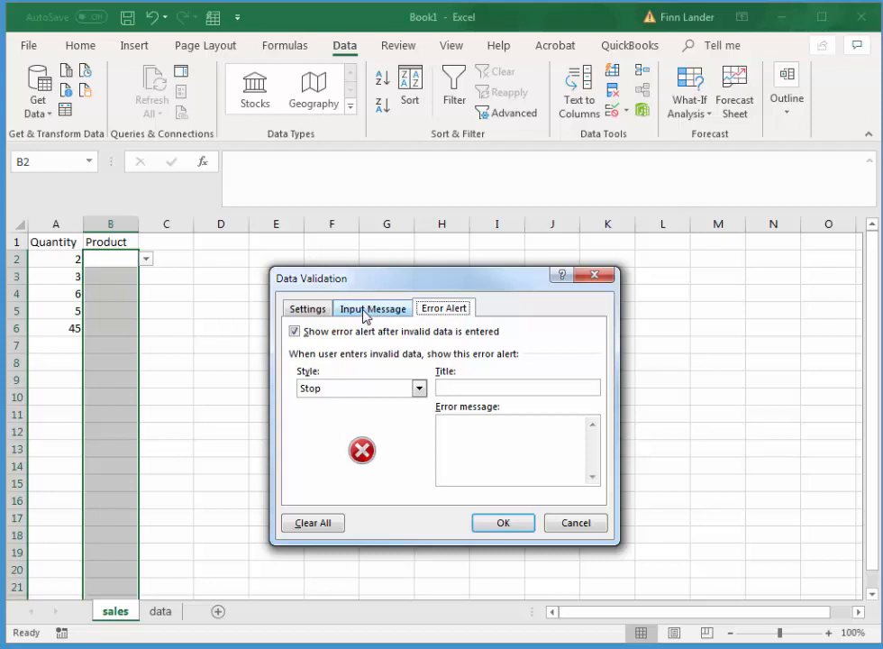
pyautogui.click(298, 308)
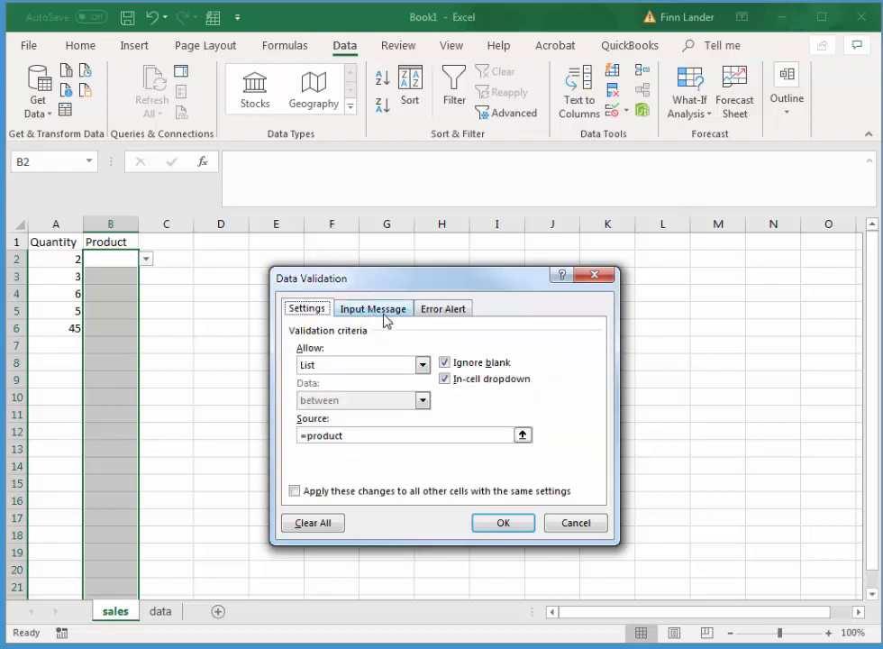
pyautogui.click(503, 522)
pyautogui.moveTo(243, 378); pyautogui.dragTo(279, 378)
# Choose Hammer from the product list for B2.
pyautogui.click(123, 263)
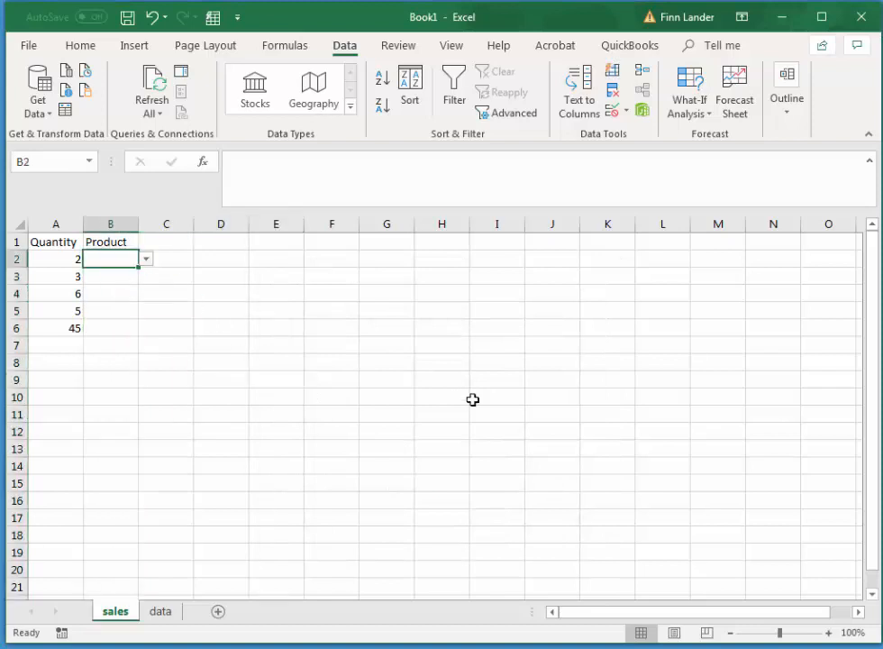
pyautogui.click(146, 260)
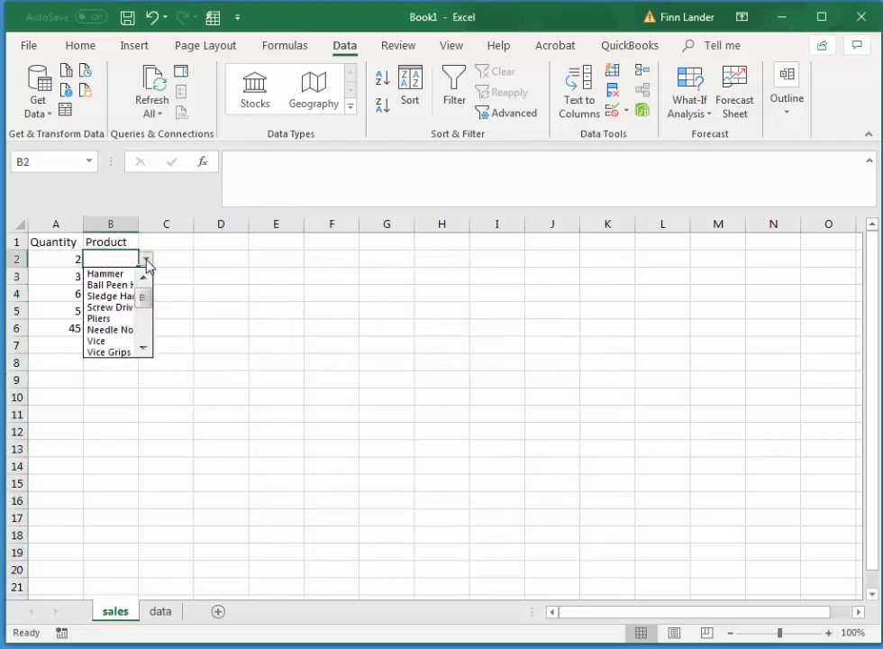
pyautogui.click(118, 273)
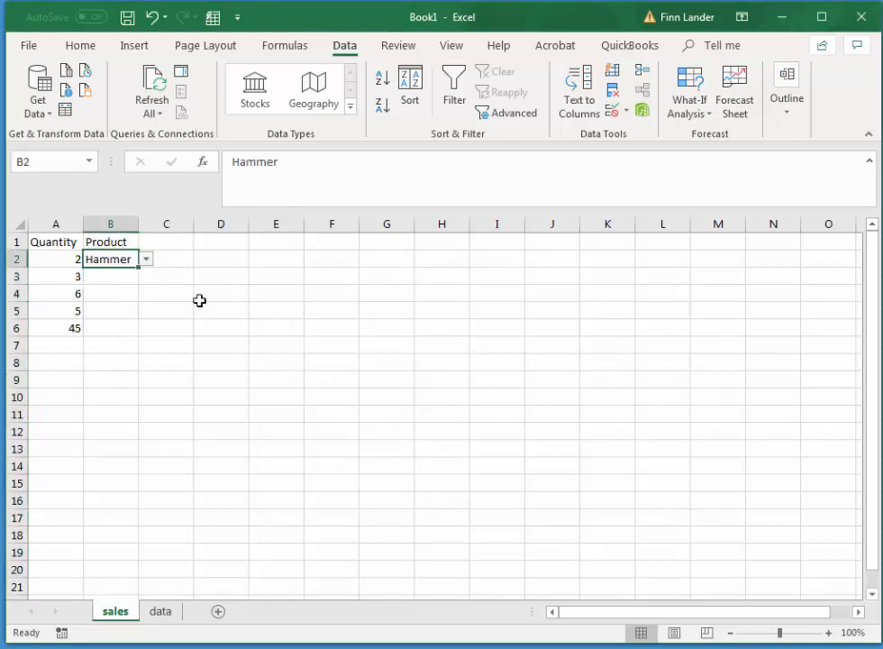
# Choose Ball Peen Hammer from the product list for B3 and autofit column B to the product names.
pyautogui.click(113, 279)
pyautogui.click(146, 277)
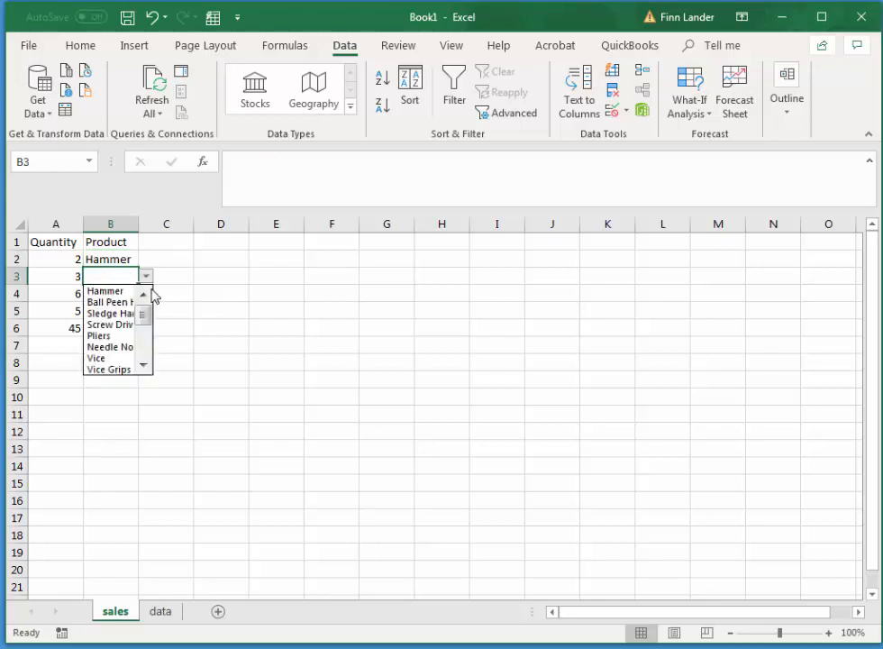
pyautogui.click(110, 302)
pyautogui.click(110, 301)
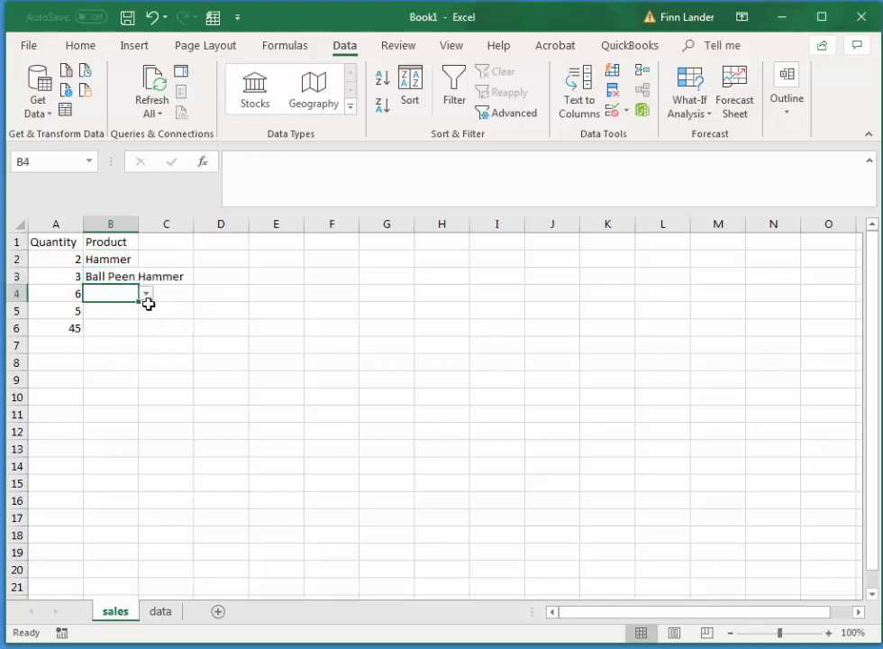
pyautogui.doubleClick(140, 227)
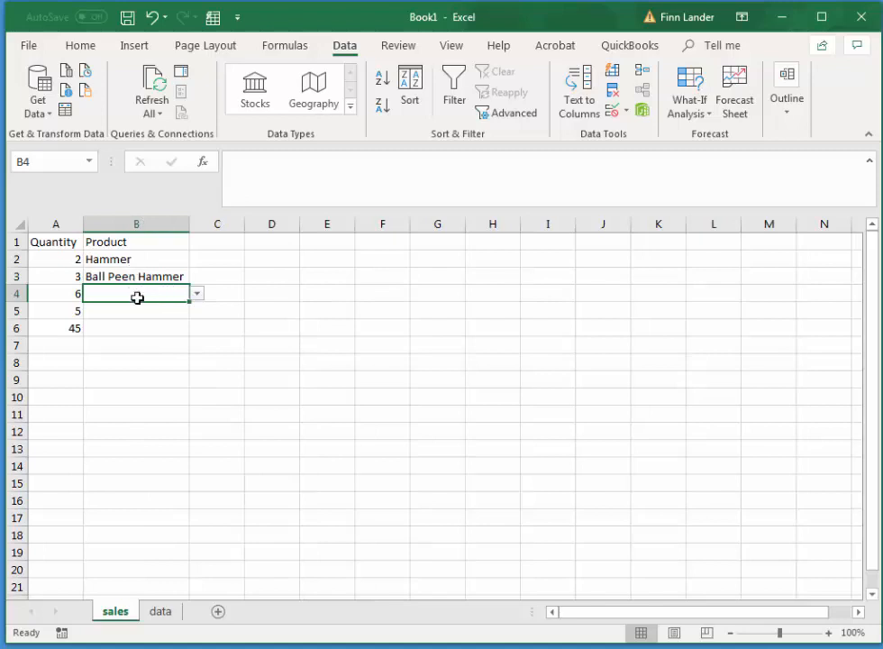
# Choose Sledge Hammer for B4 and Screw Driver for B5 from the product list.
pyautogui.click(198, 294)
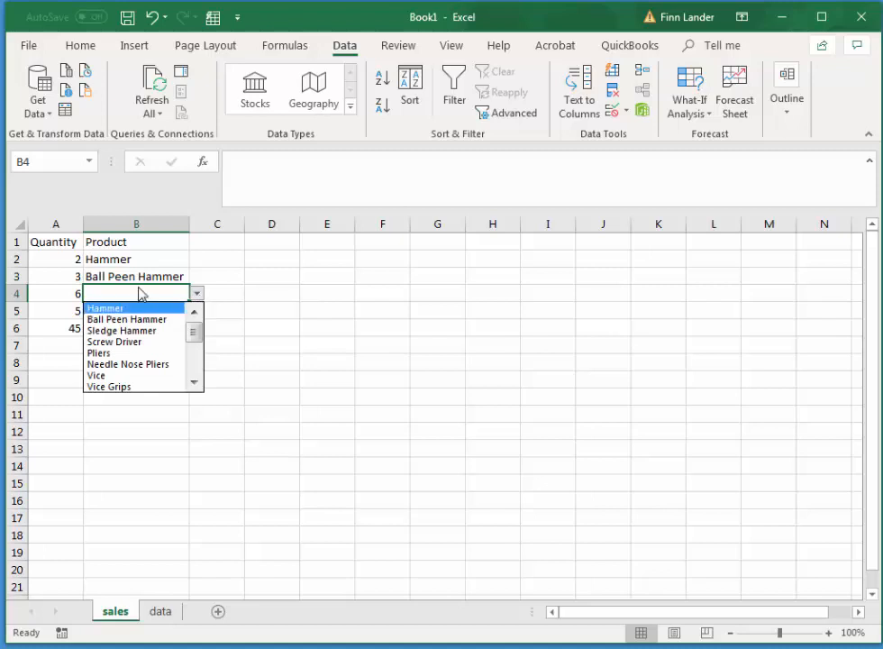
pyautogui.click(126, 331)
pyautogui.click(126, 311)
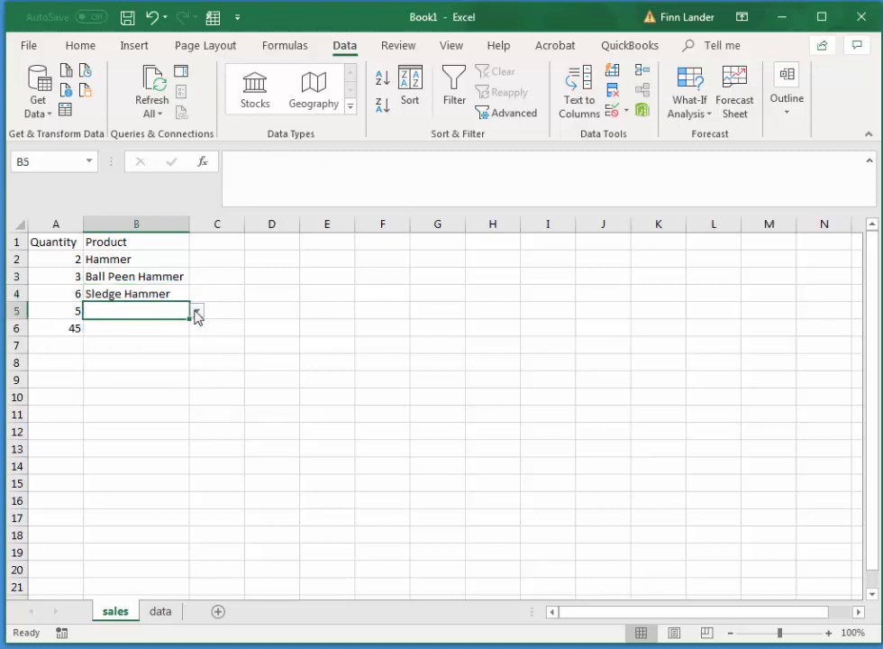
pyautogui.click(196, 310)
pyautogui.click(126, 359)
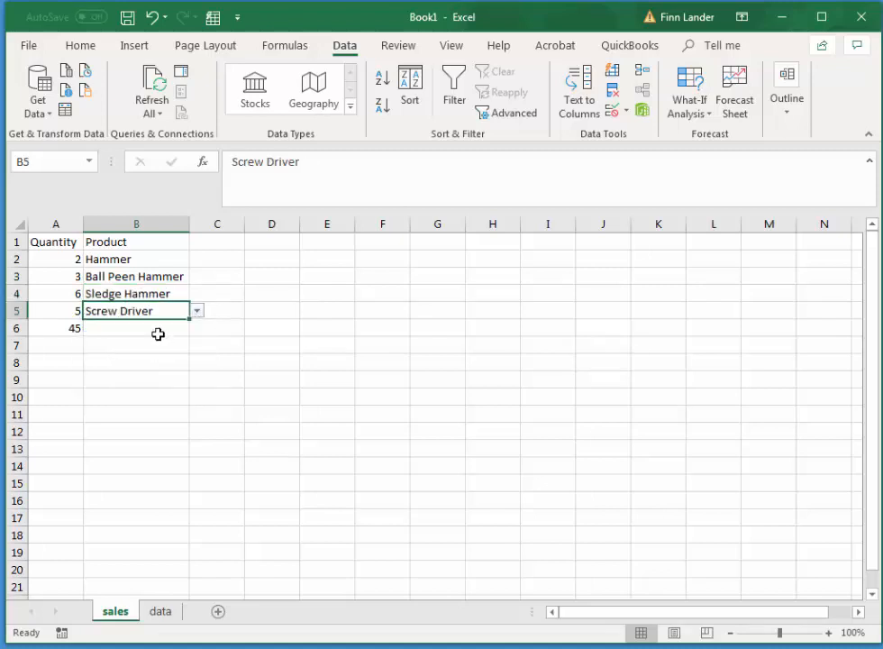
# Choose a product from the list for each cell from B6 to B23, starting with Pliers and ending with Socket Set.
pyautogui.click(148, 330)
pyautogui.click(196, 328)
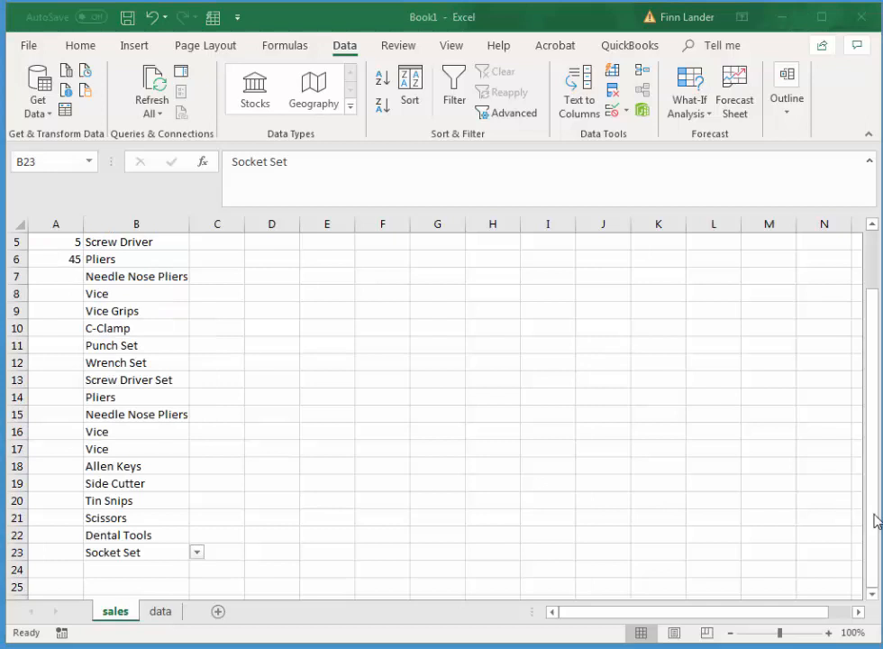
pyautogui.moveTo(872, 444); pyautogui.dragTo(871, 435)
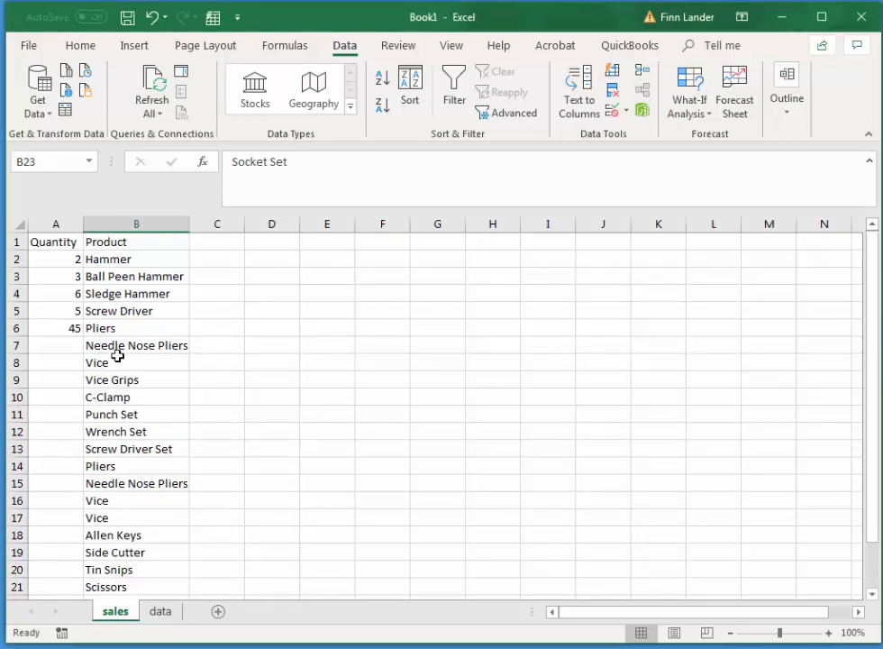
pyautogui.moveTo(874, 397); pyautogui.dragTo(869, 334)
# Enter the quantities 1, 2, 3, 4, 5, 4, 3 and 2 in A7 to A14.
pyautogui.click(45, 345)
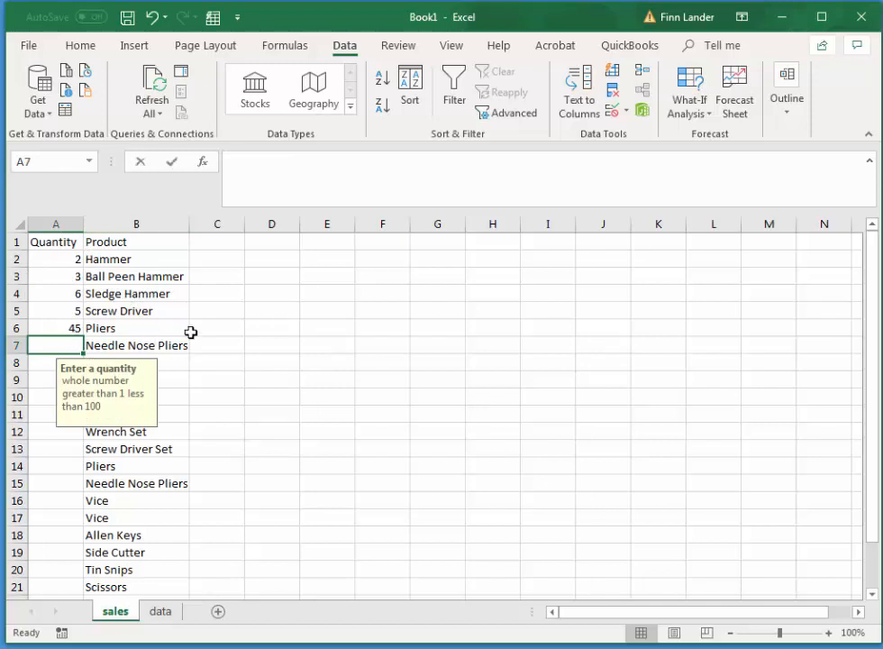
pyautogui.write('1')
pyautogui.press('Return')
pyautogui.write('2')
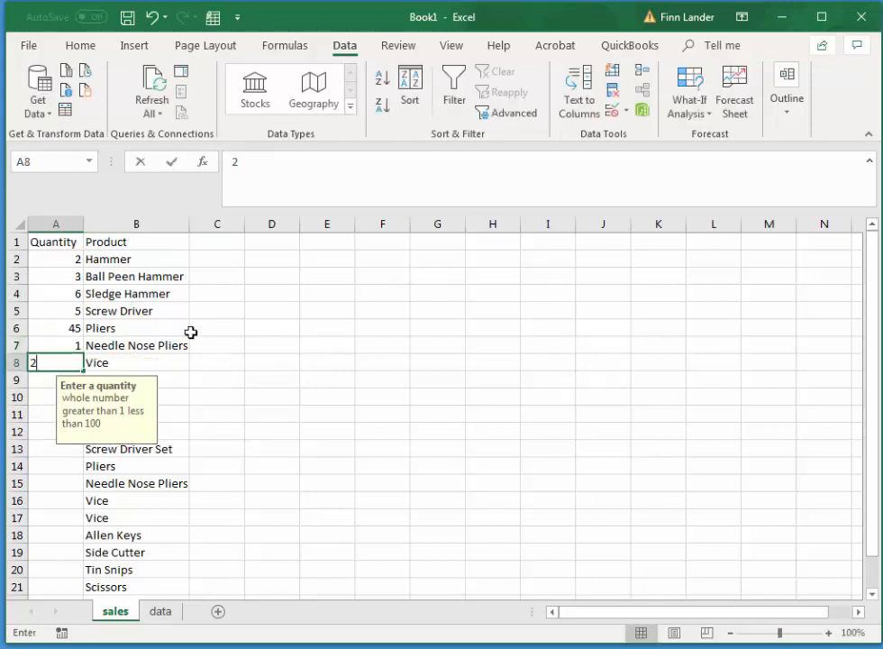
pyautogui.press('Return')
pyautogui.write('3')
pyautogui.press('Return')
pyautogui.write('4')
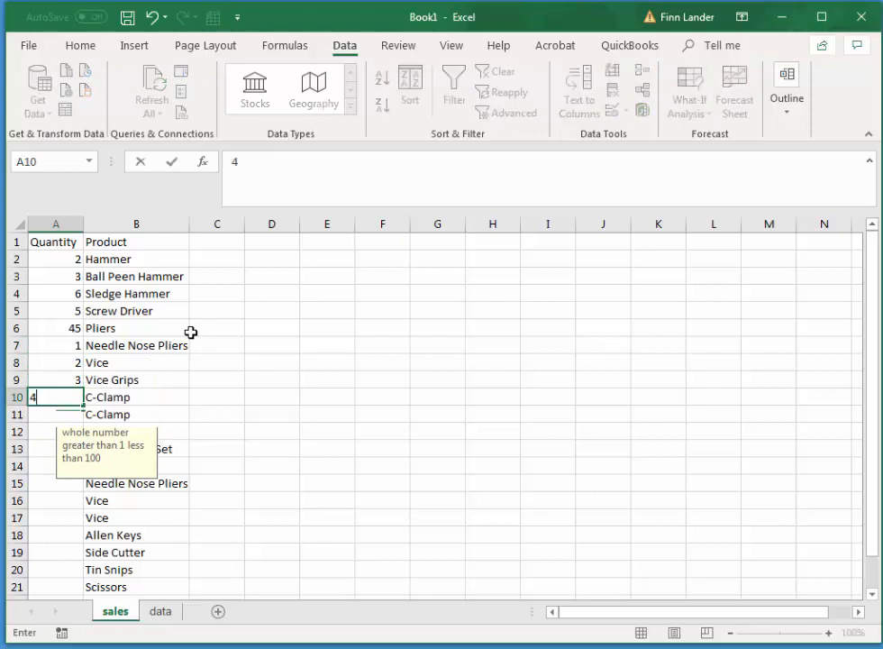
pyautogui.press('Return')
pyautogui.press('Return')
pyautogui.press('Up')
pyautogui.write('5')
pyautogui.press('Return')
pyautogui.write('4')
pyautogui.press('Return')
pyautogui.write('3')
pyautogui.press('Return')
pyautogui.write('2')
# Enter the quantities 1, 2, 3, 4, 5, 6, 5, 3 and 2 in A15 to A23.
pyautogui.press('Return')
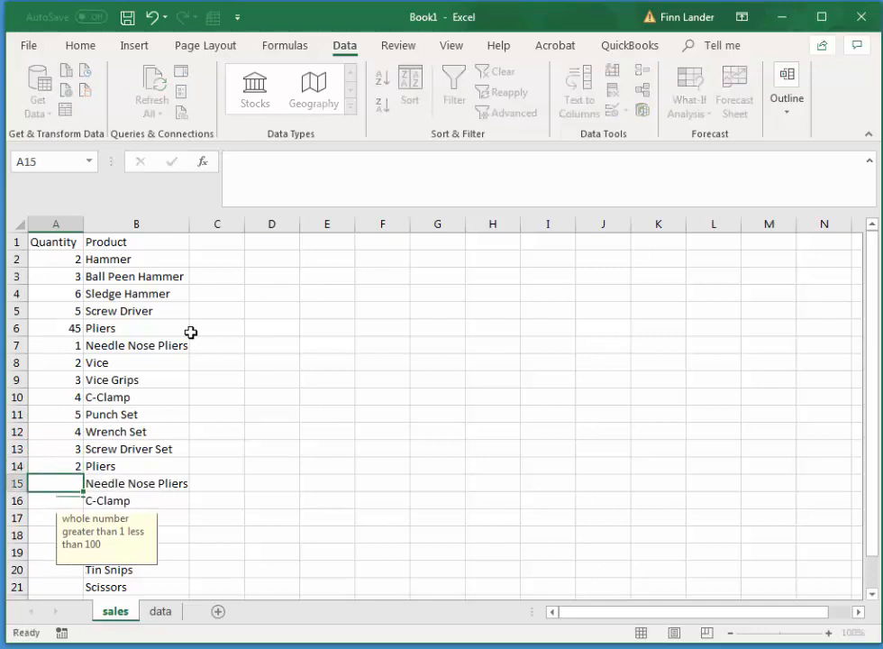
pyautogui.write('1')
pyautogui.press('Return')
pyautogui.press('Return')
pyautogui.write('3')
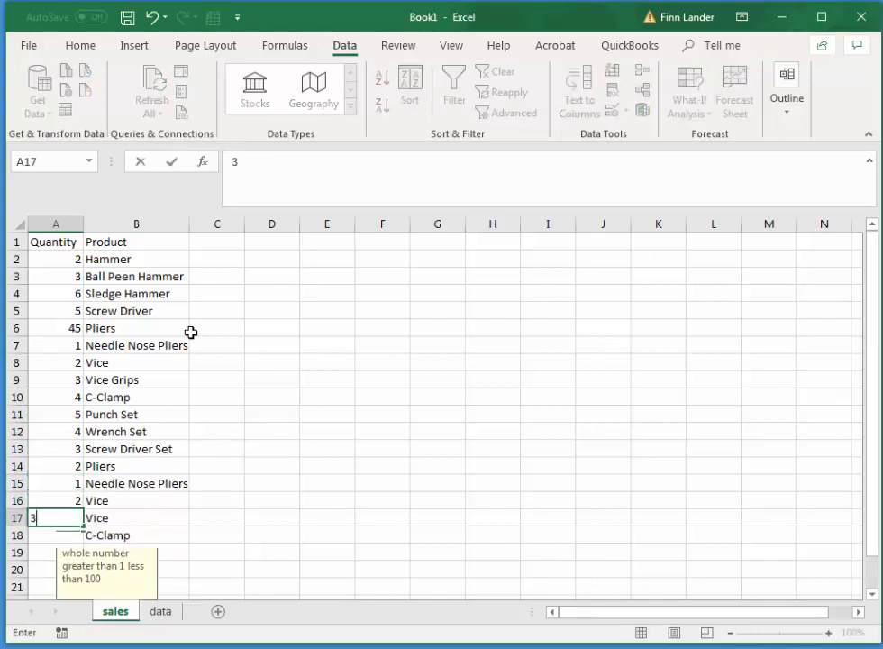
pyautogui.press('Return')
pyautogui.write('4')
pyautogui.press('Return')
pyautogui.write('5')
pyautogui.press('Return')
pyautogui.write('6')
pyautogui.press('Return')
pyautogui.write('5')
pyautogui.press('Return')
pyautogui.write('3')
pyautogui.press('Return')
pyautogui.write('2')
pyautogui.press('Return')
pyautogui.write('4')
pyautogui.press('Return')
pyautogui.write('3')
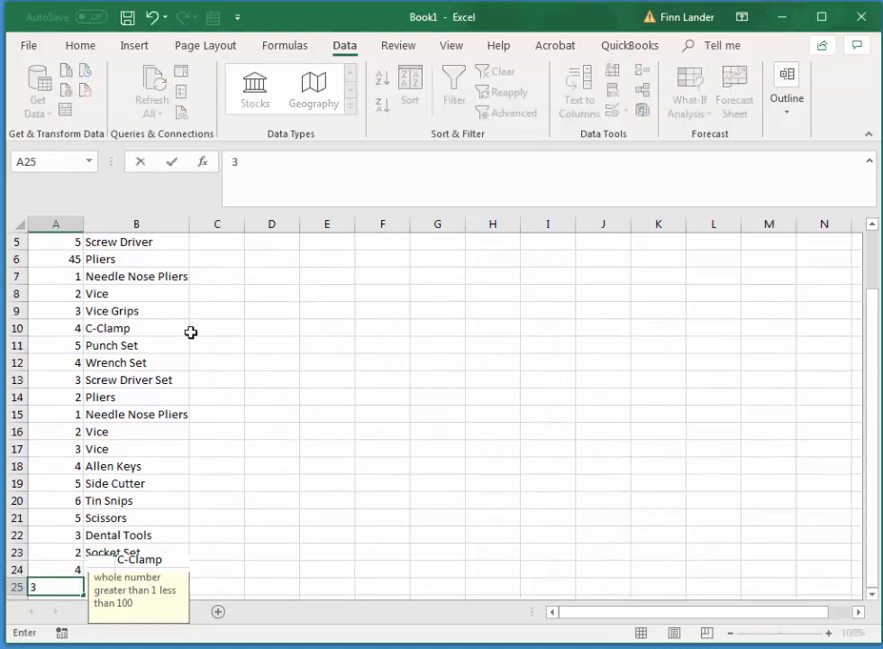
pyautogui.click(268, 553)
pyautogui.moveTo(61, 570); pyautogui.dragTo(54, 586)
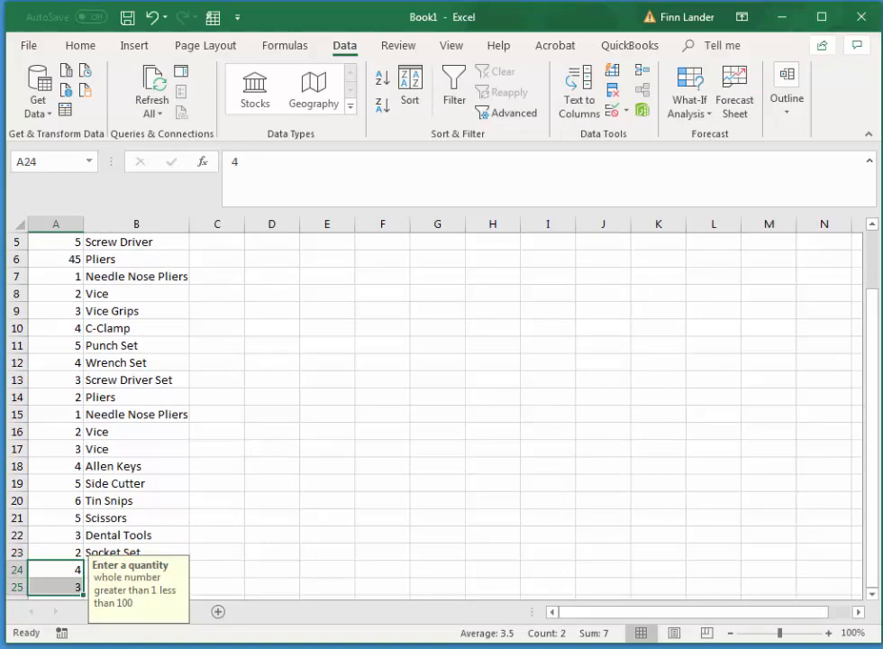
pyautogui.press('Delete')
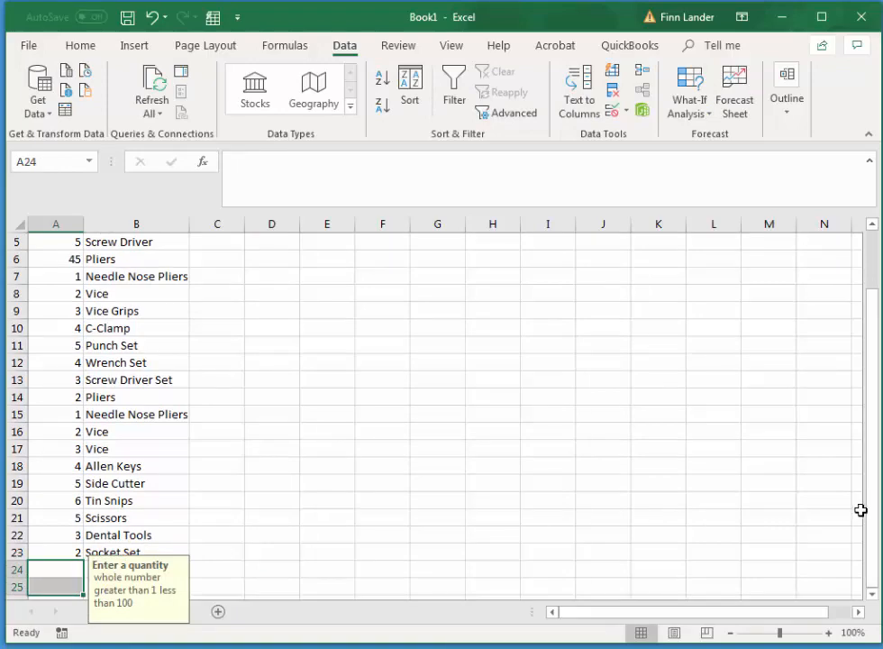
# Add the column heading Price in C1 of the sales sheet.
pyautogui.moveTo(871, 505); pyautogui.dragTo(871, 414)
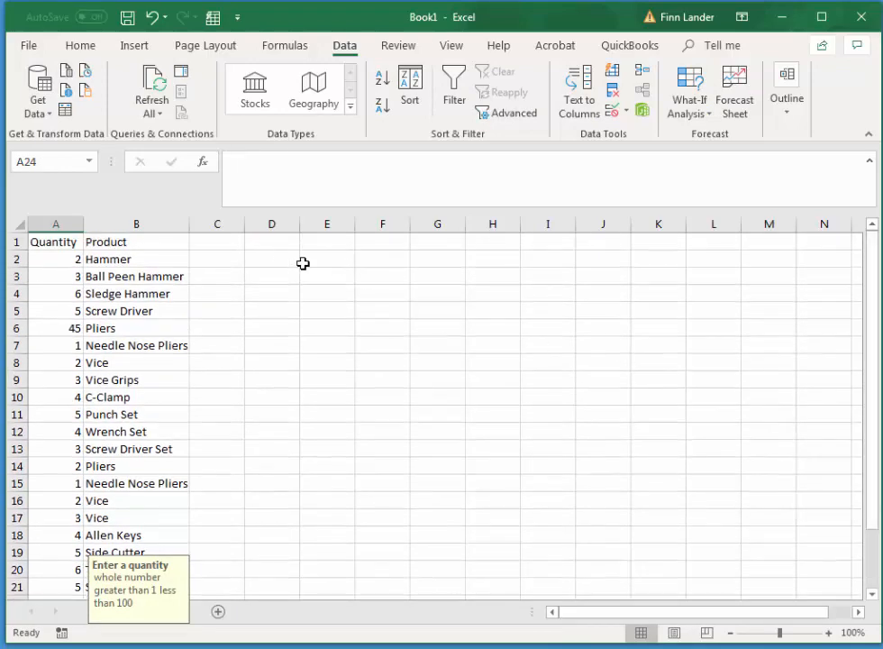
pyautogui.click(202, 241)
pyautogui.write('Price')
pyautogui.press('Return')
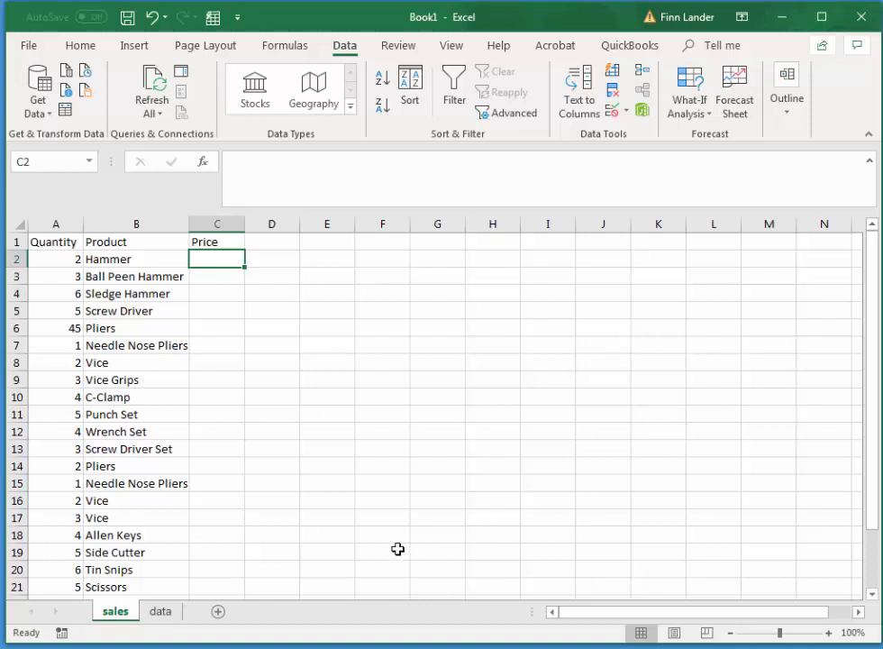
# Enter data sheet prices in B2:B19: 4, 5, 10, 3, 4, 2, 20, 12, 2, 10, 15, 25, 15, 11, 7, 3.95, 2.5, 26.95.
pyautogui.click(164, 612)
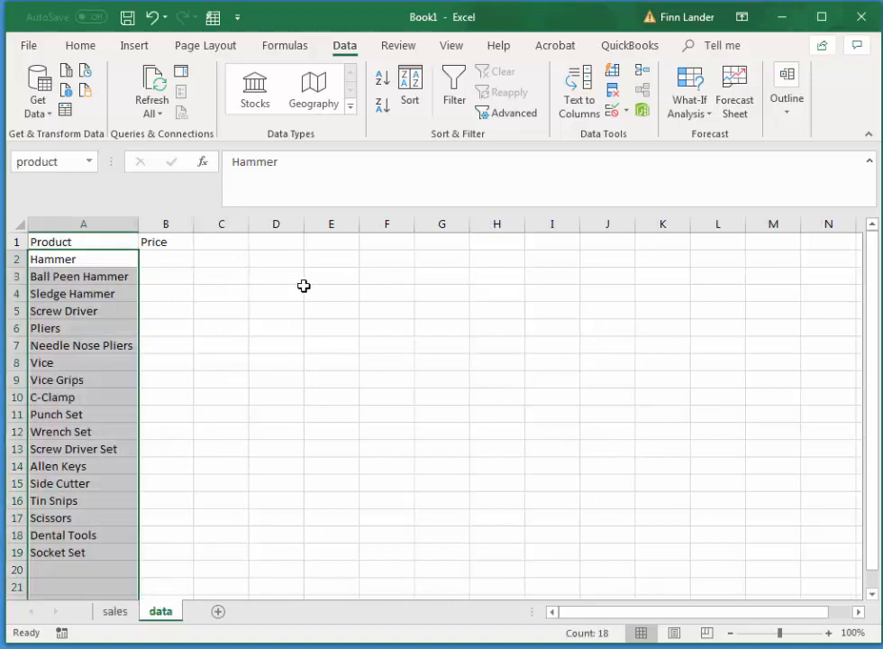
pyautogui.click(179, 262)
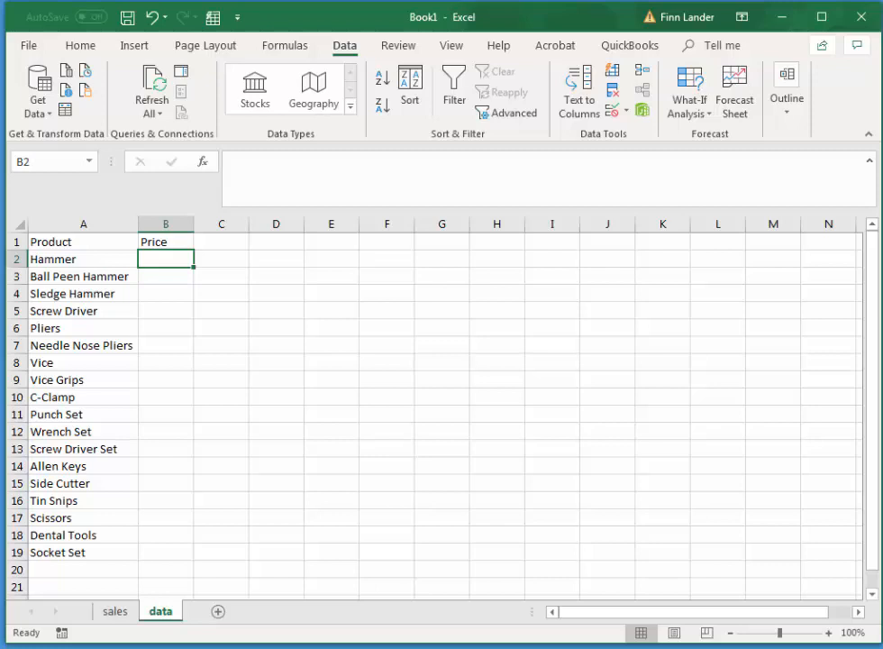
pyautogui.write('4')
pyautogui.press('Return')
pyautogui.write('5')
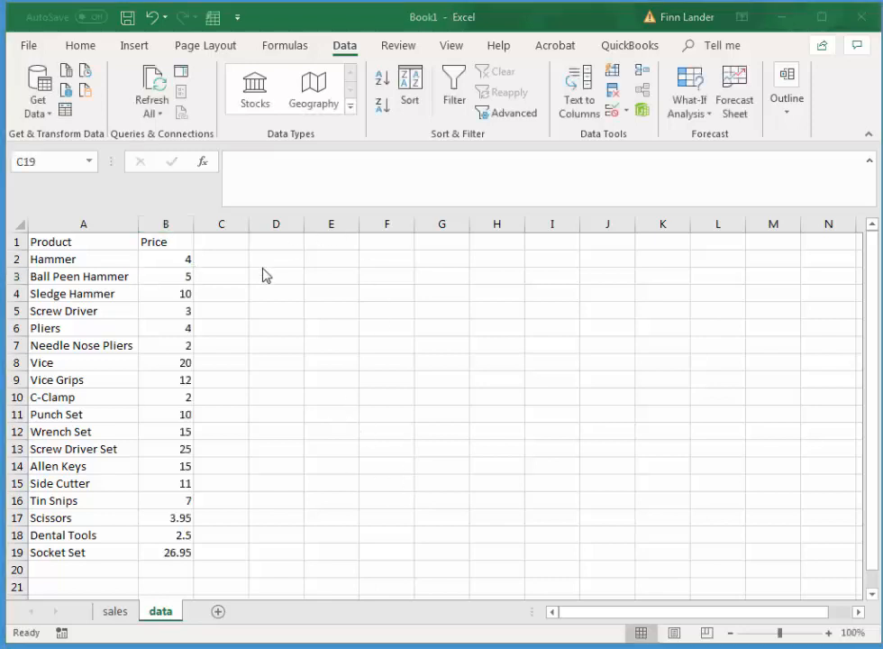
# Format the prices in B2 to B19 of the data sheet as Currency.
pyautogui.click(169, 259)
pyautogui.moveTo(175, 259); pyautogui.dragTo(164, 551)
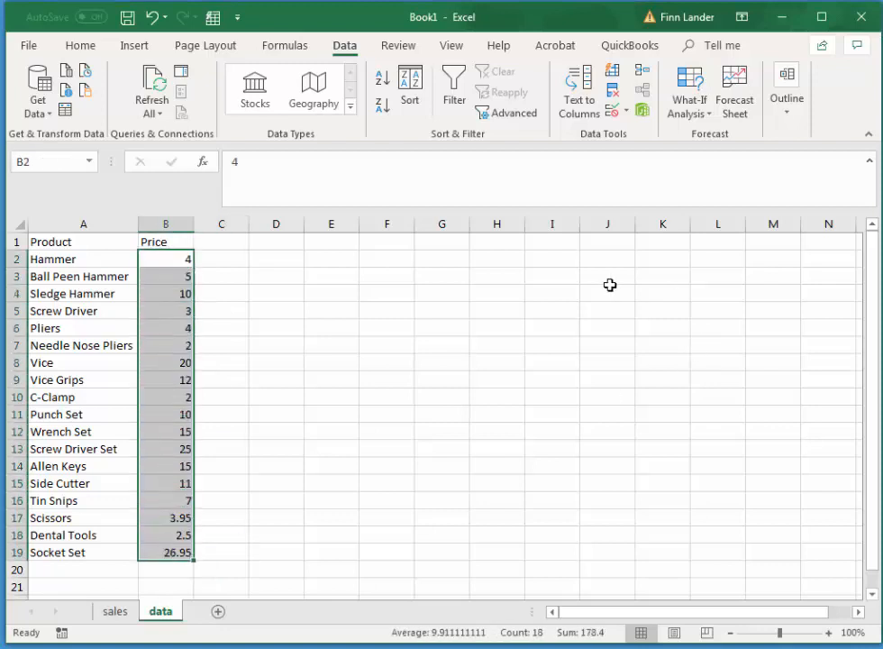
pyautogui.click(79, 45)
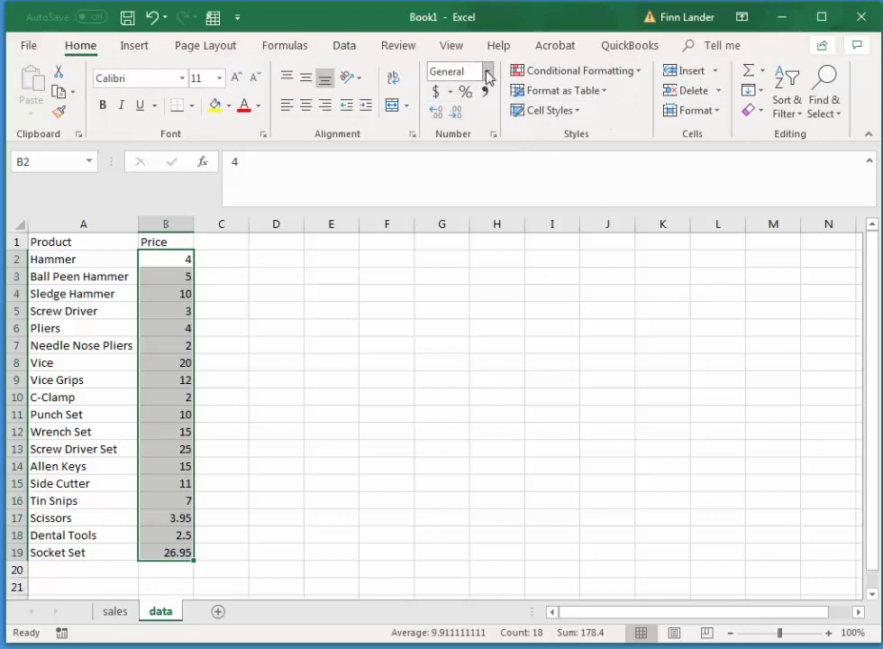
pyautogui.click(488, 72)
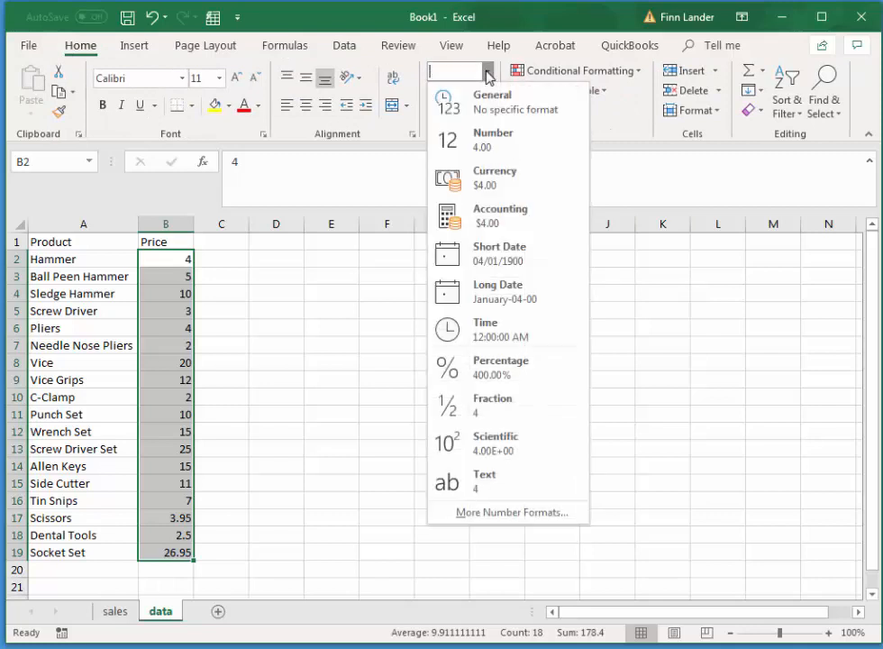
pyautogui.click(492, 180)
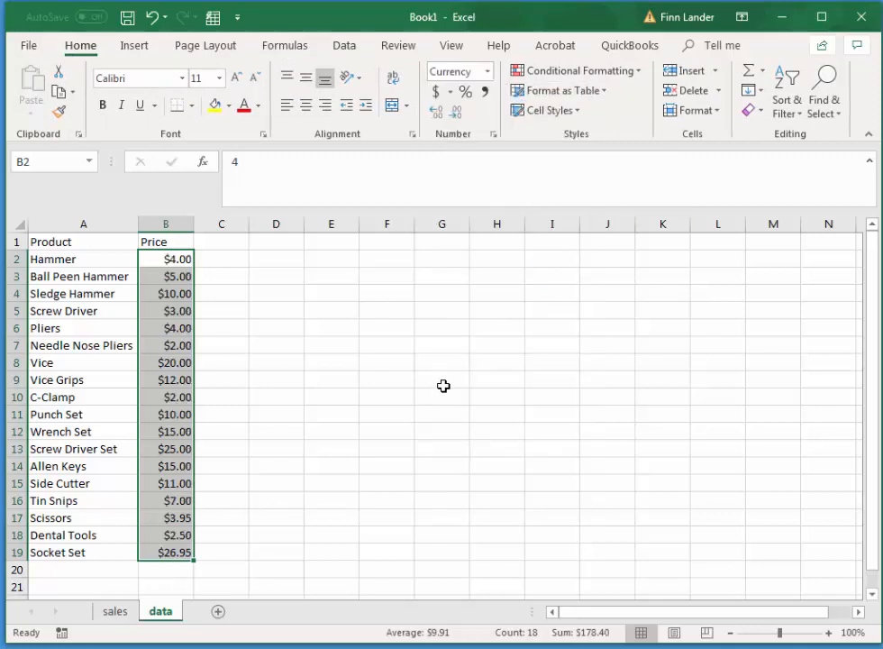
pyautogui.click(343, 328)
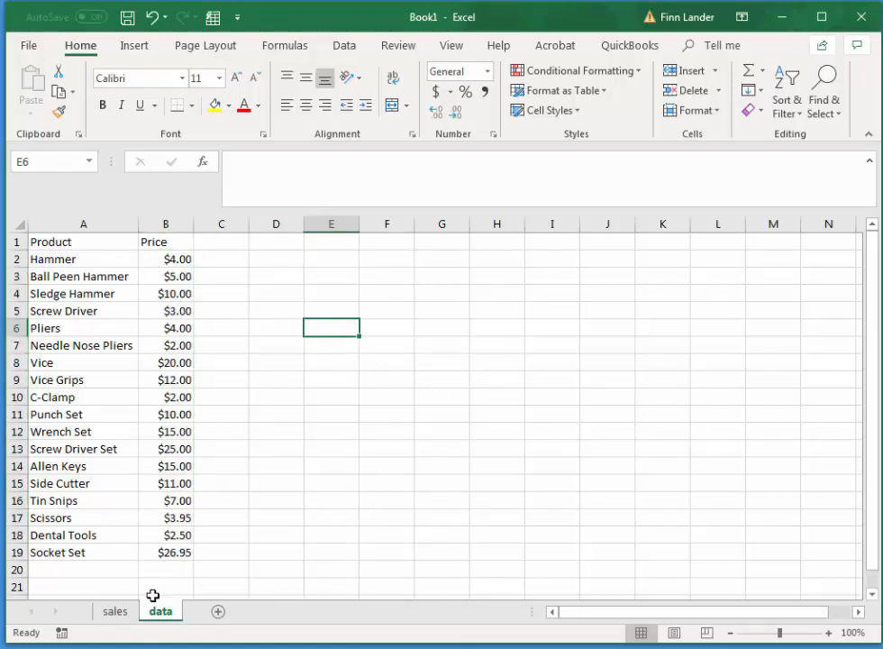
# Look up the Hammer price on the data sheet and enter 4 in C2 of the sales sheet.
pyautogui.click(116, 611)
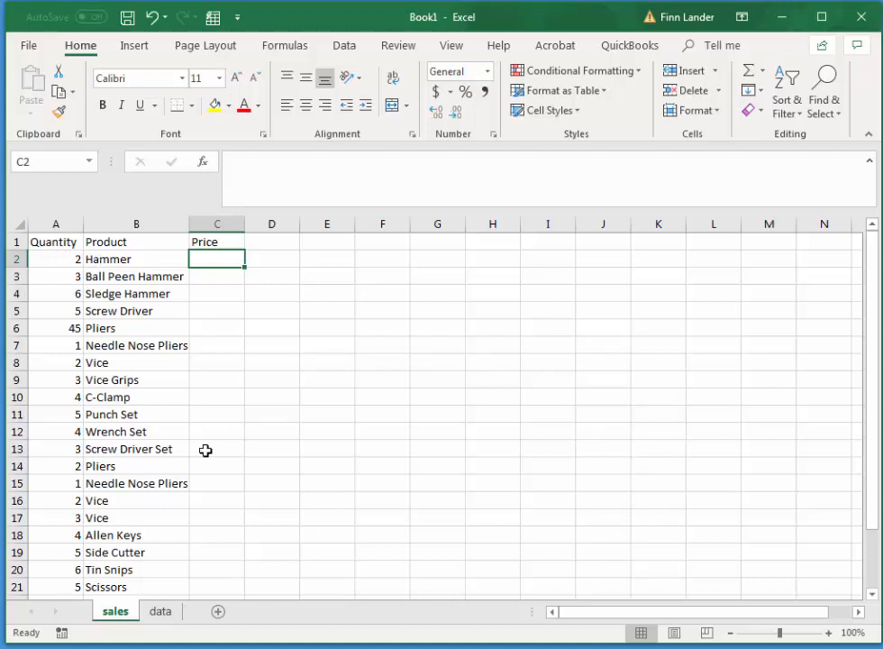
pyautogui.click(164, 614)
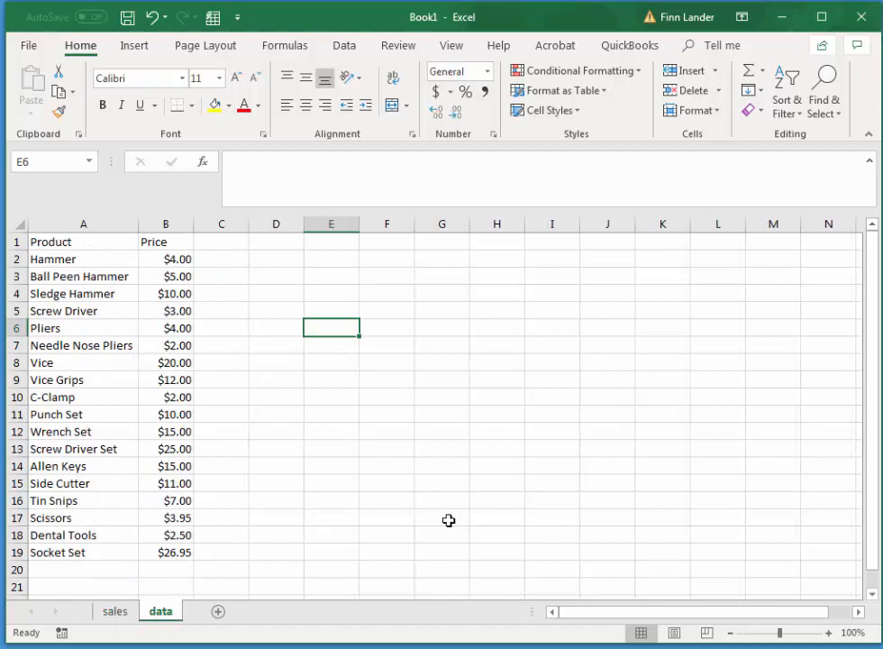
pyautogui.click(115, 612)
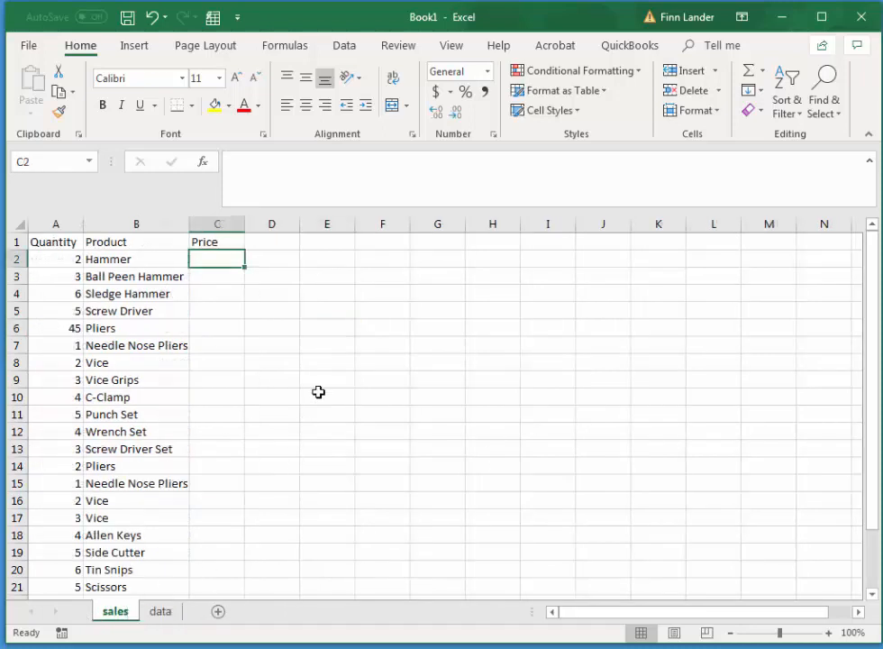
pyautogui.write('4')
pyautogui.press('Tab')
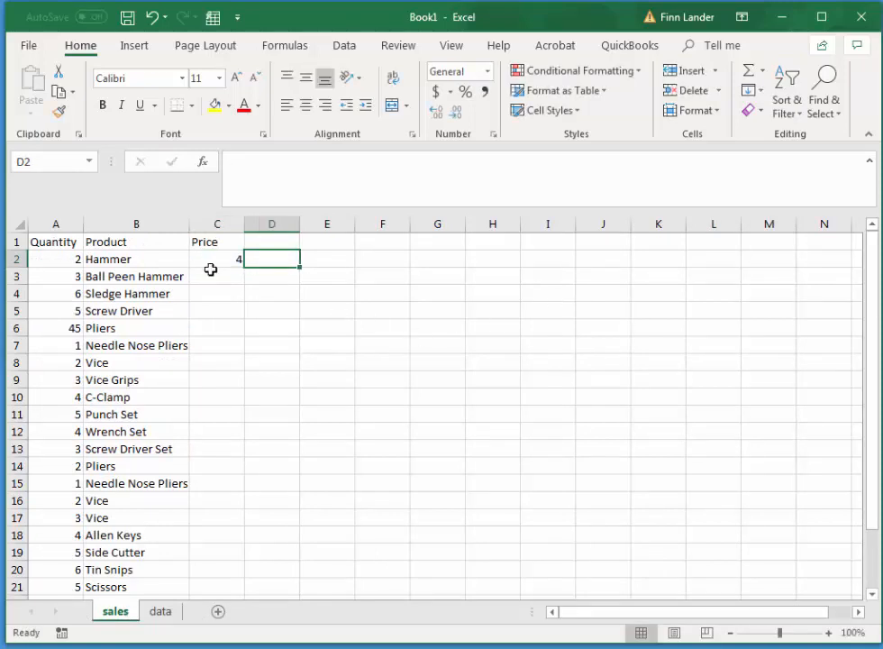
# Compare the sales sheet's Price column with the product and price pairs for Hammer and Ball Peen Hammer on the data sheet.
pyautogui.click(161, 612)
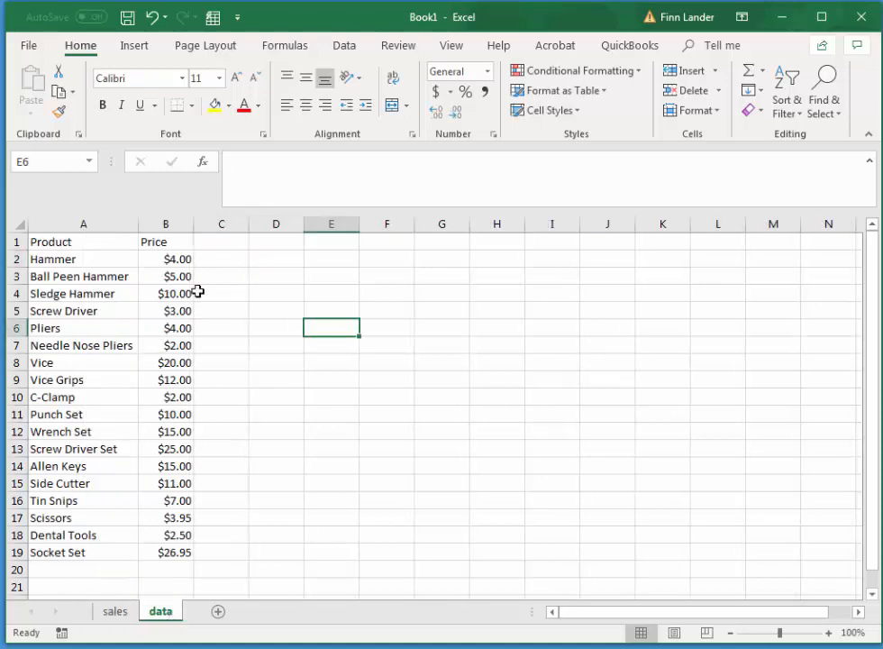
pyautogui.click(116, 612)
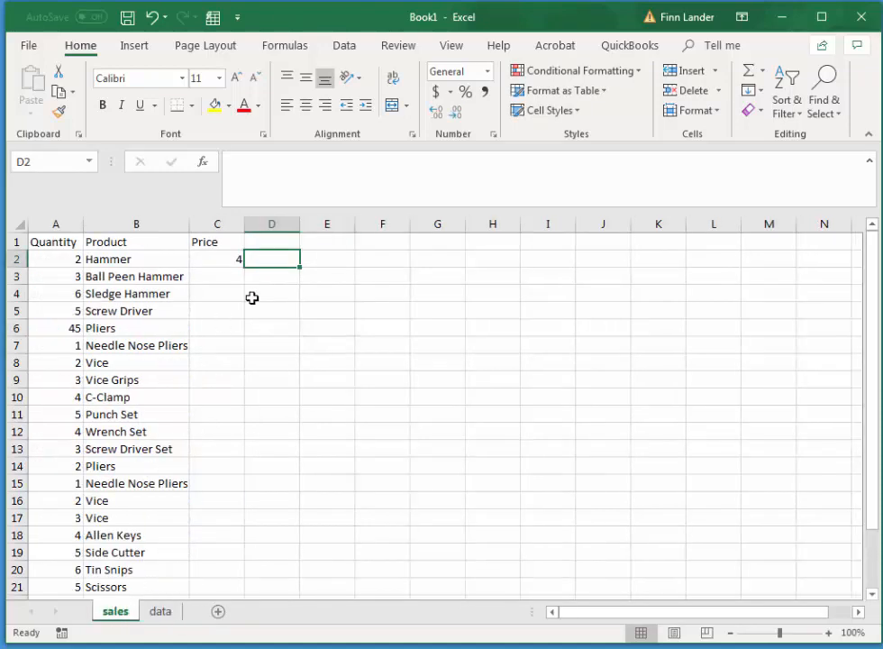
pyautogui.click(231, 257)
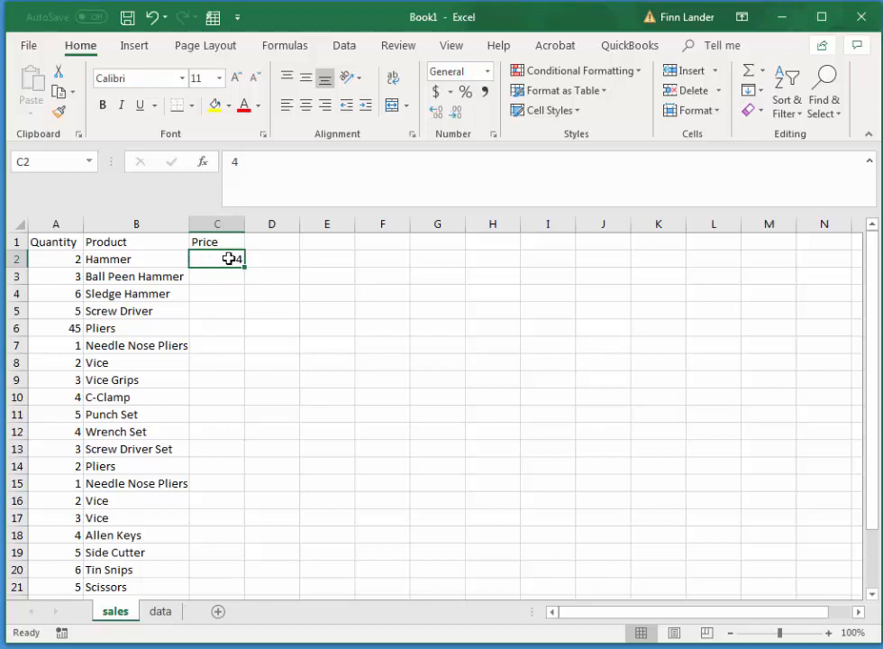
pyautogui.click(161, 611)
pyautogui.moveTo(60, 255); pyautogui.dragTo(167, 259)
pyautogui.moveTo(67, 274); pyautogui.dragTo(167, 275)
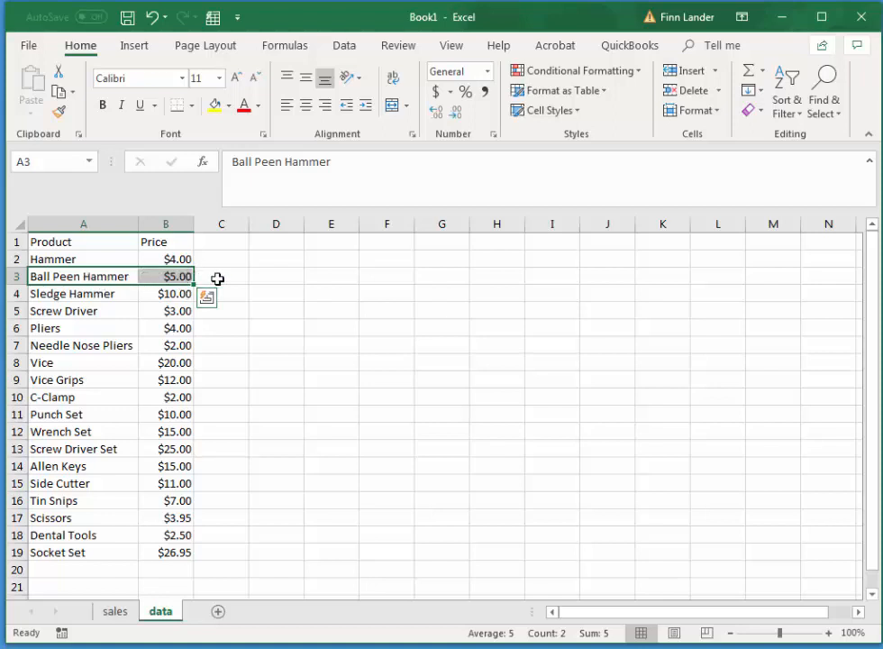
pyautogui.click(116, 612)
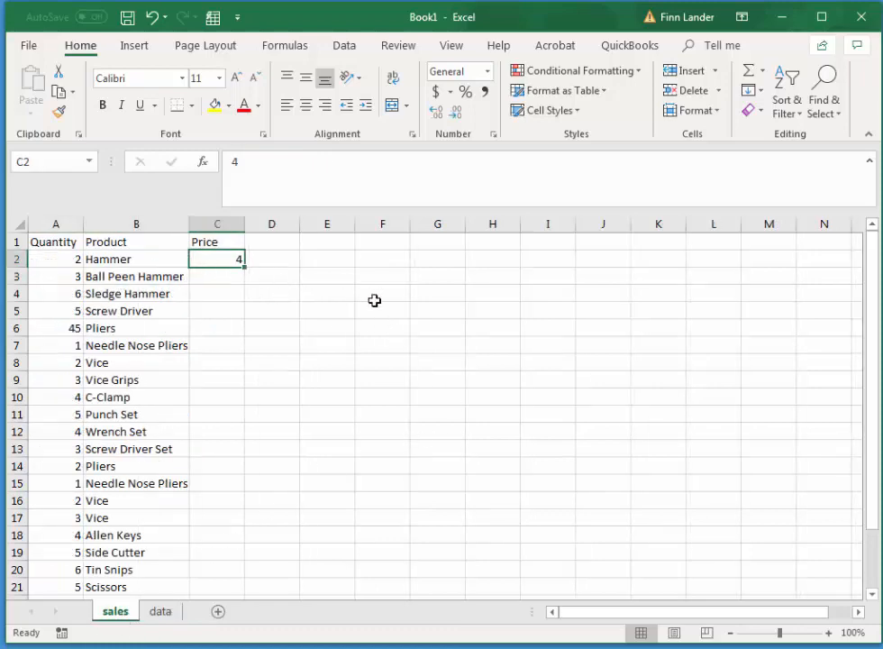
pyautogui.click(161, 612)
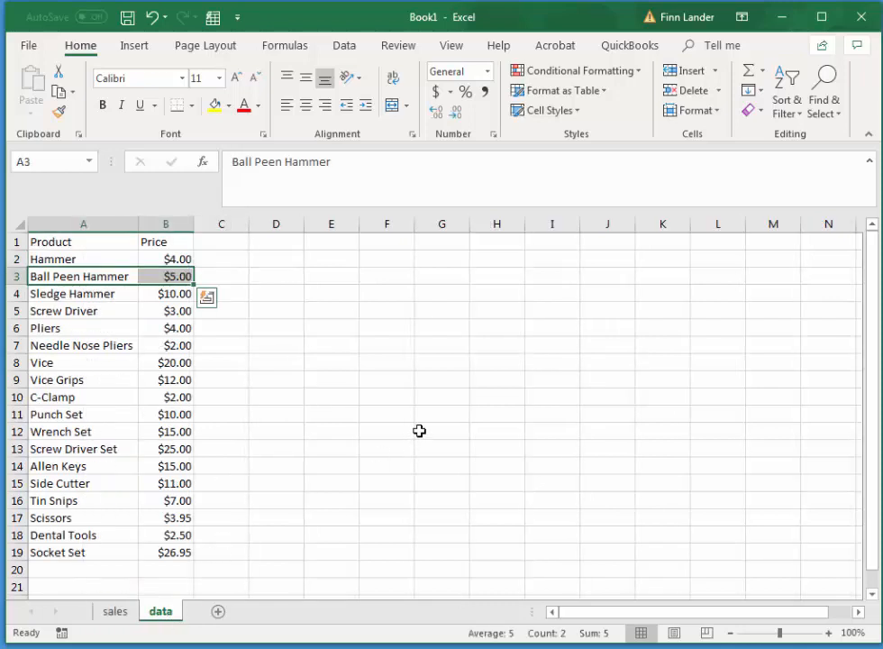
# Name the data sheet's Product and Price columns from row 2 to the last sheet row productsAndPrices.
pyautogui.click(56, 259)
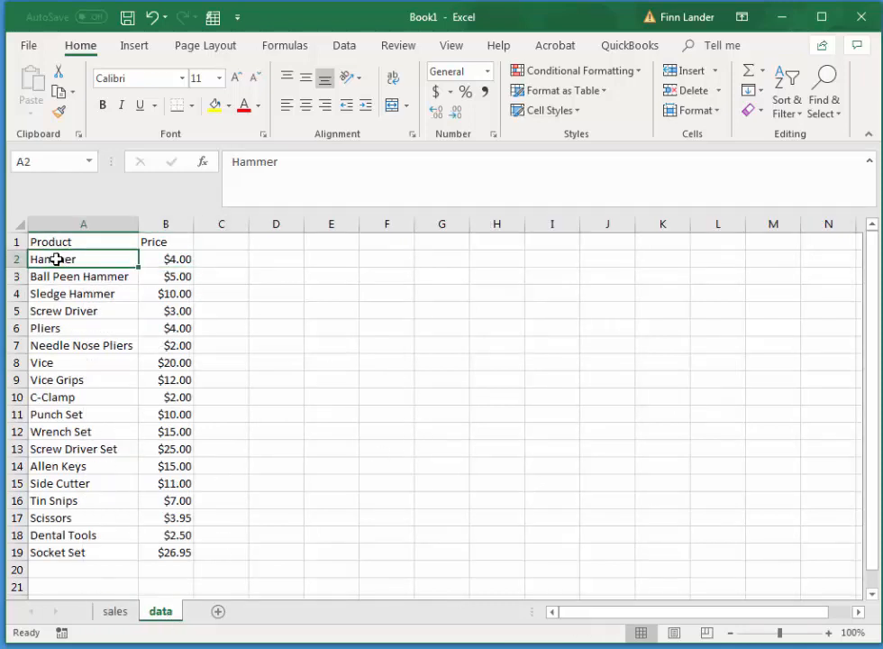
pyautogui.moveTo(56, 258); pyautogui.dragTo(58, 383)
pyautogui.click(79, 258)
pyautogui.moveTo(66, 258); pyautogui.dragTo(163, 546)
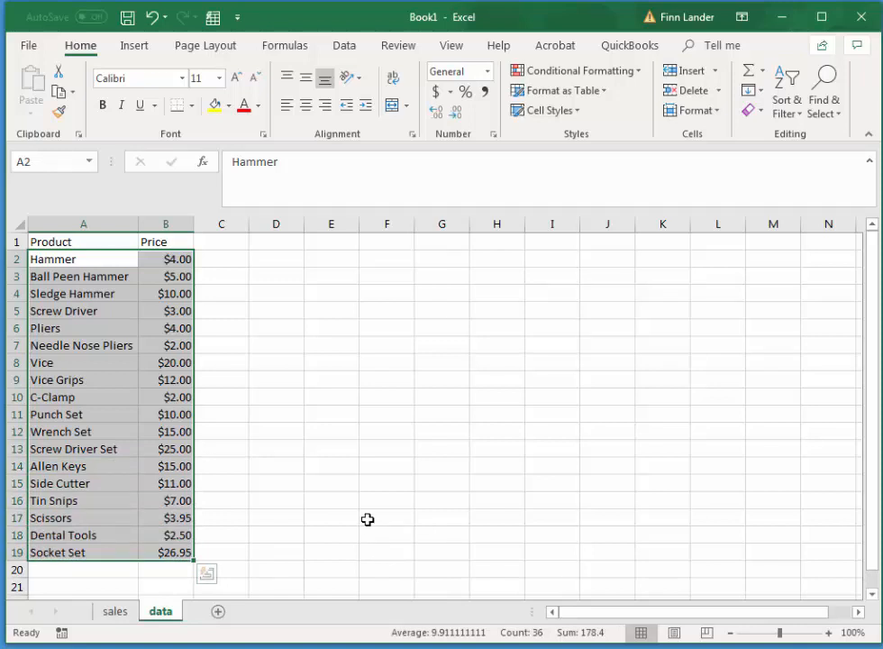
pyautogui.hotkey('ctrl', 'shift', 'Down')
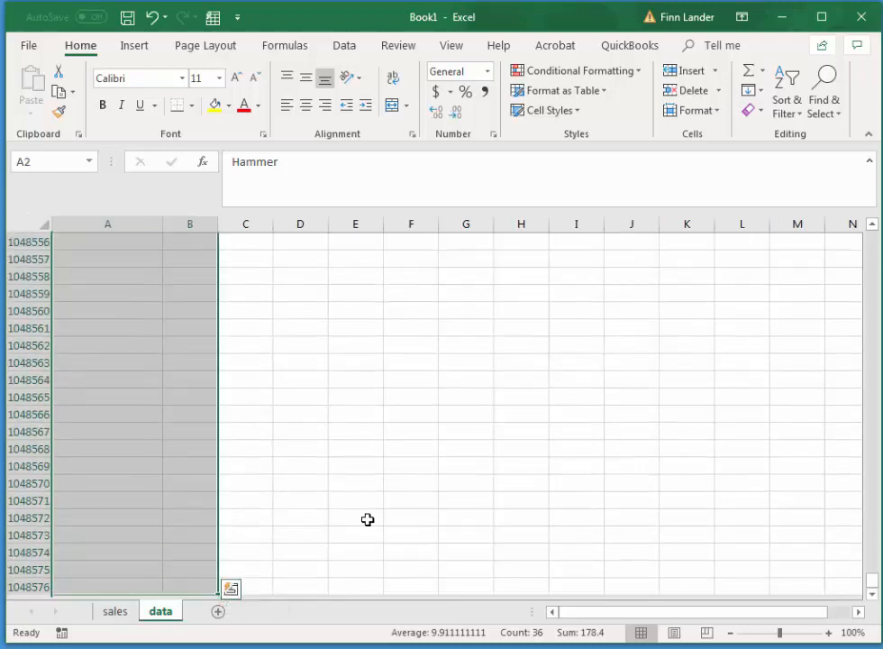
pyautogui.moveTo(879, 584); pyautogui.dragTo(873, 236)
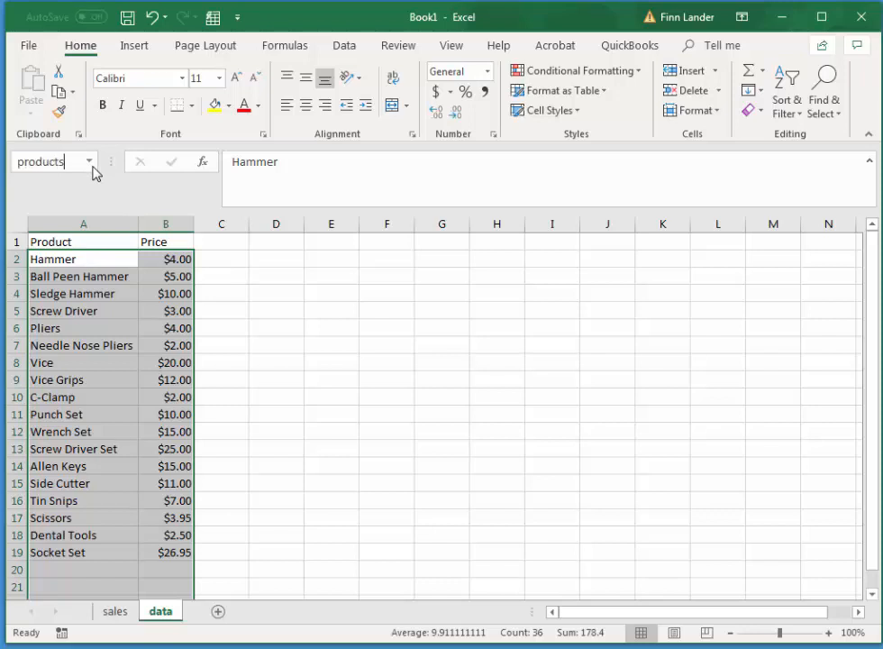
pyautogui.write('AndPrices')
pyautogui.press('Return')
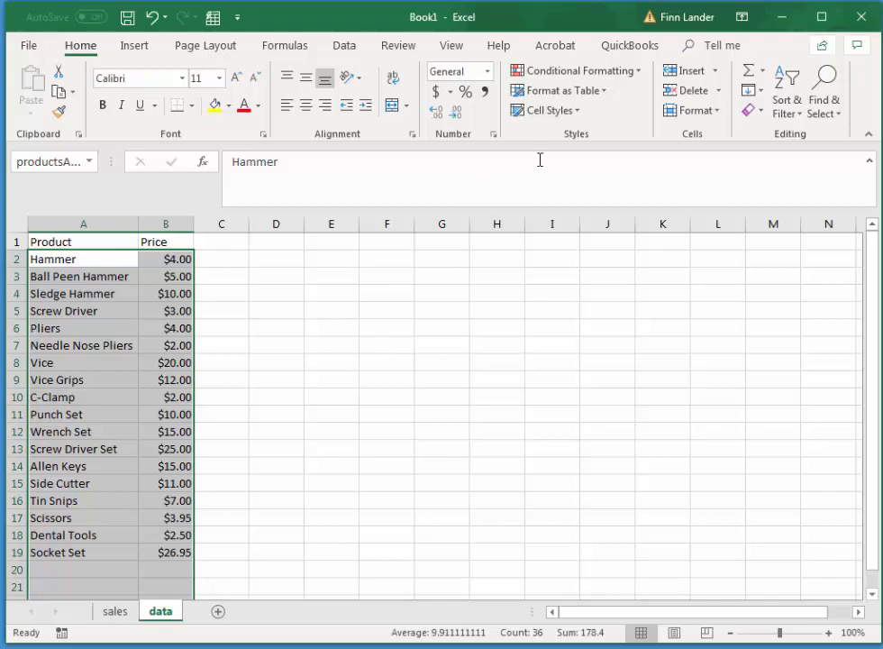
# Review the workbook's defined names and their ranges in the Name Manager.
pyautogui.click(285, 45)
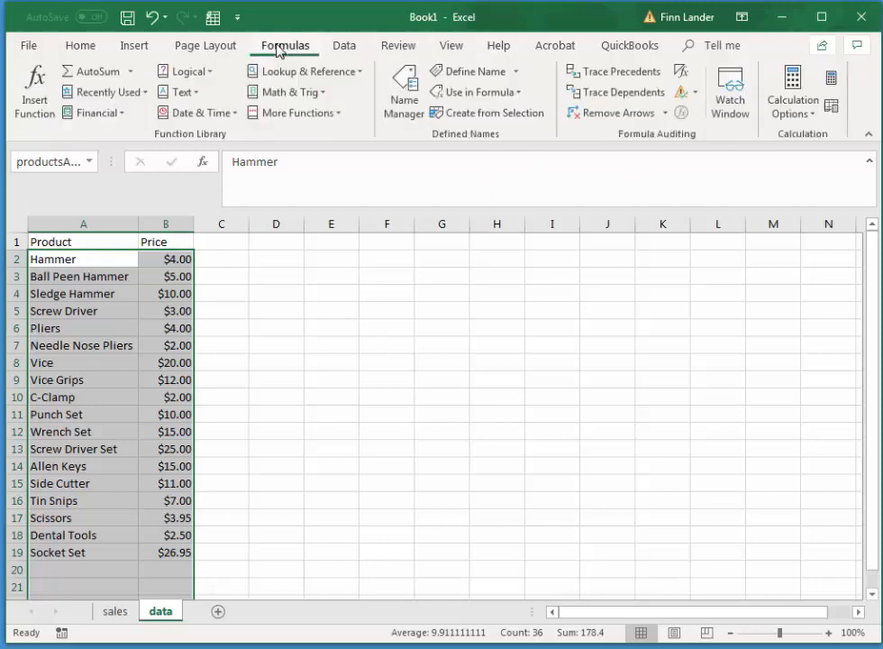
pyautogui.click(403, 92)
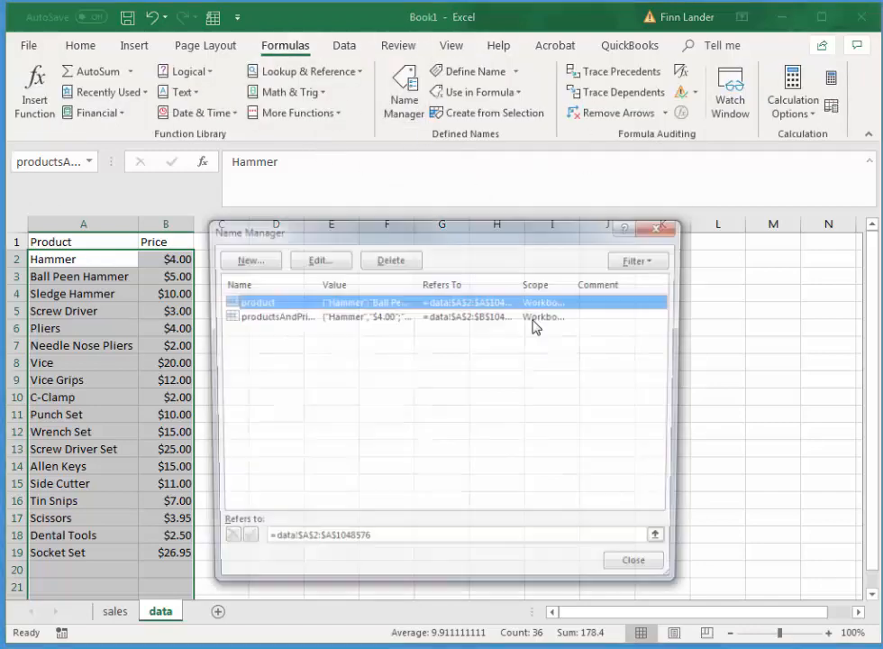
pyautogui.click(662, 225)
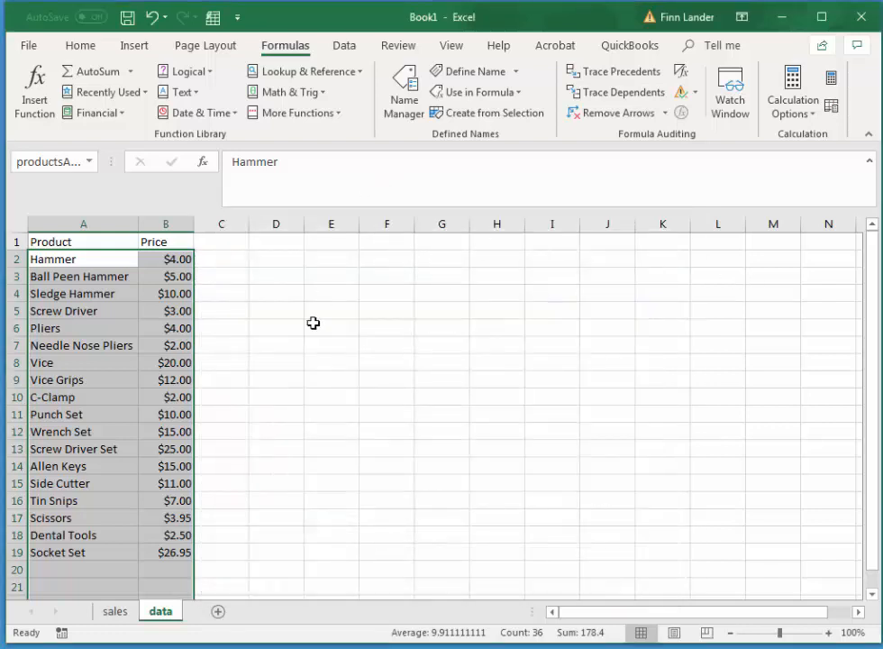
# Replace the value in C2 of the sales sheet with the start of a VLOOKUP formula.
pyautogui.click(115, 612)
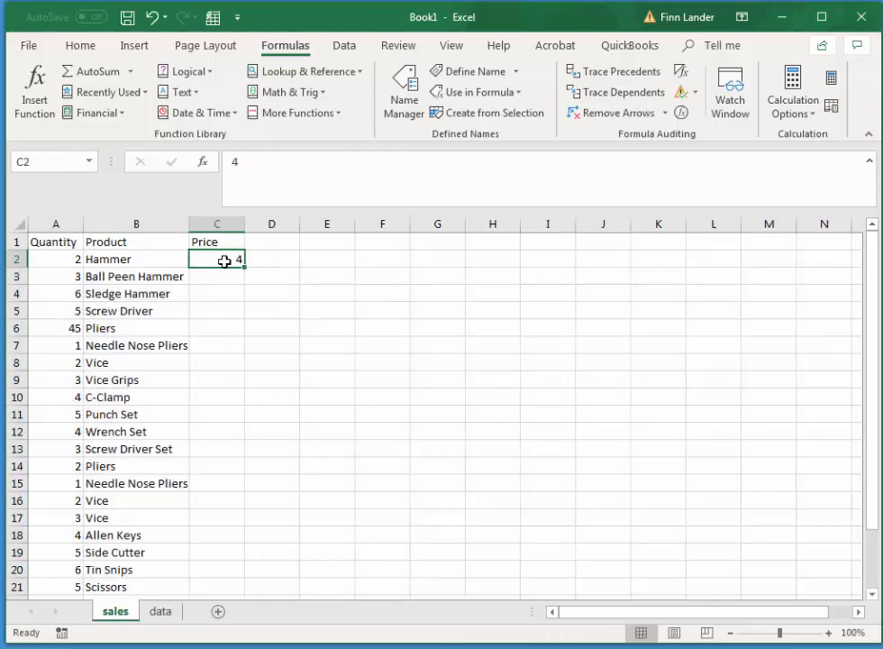
pyautogui.write('-')
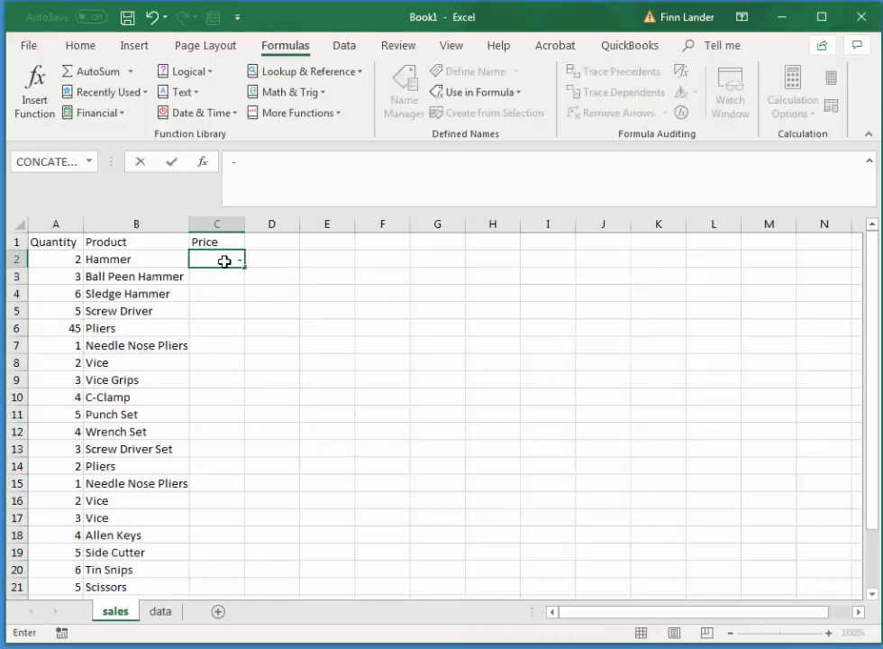
pyautogui.press('BackSpace')
pyautogui.write('=v')
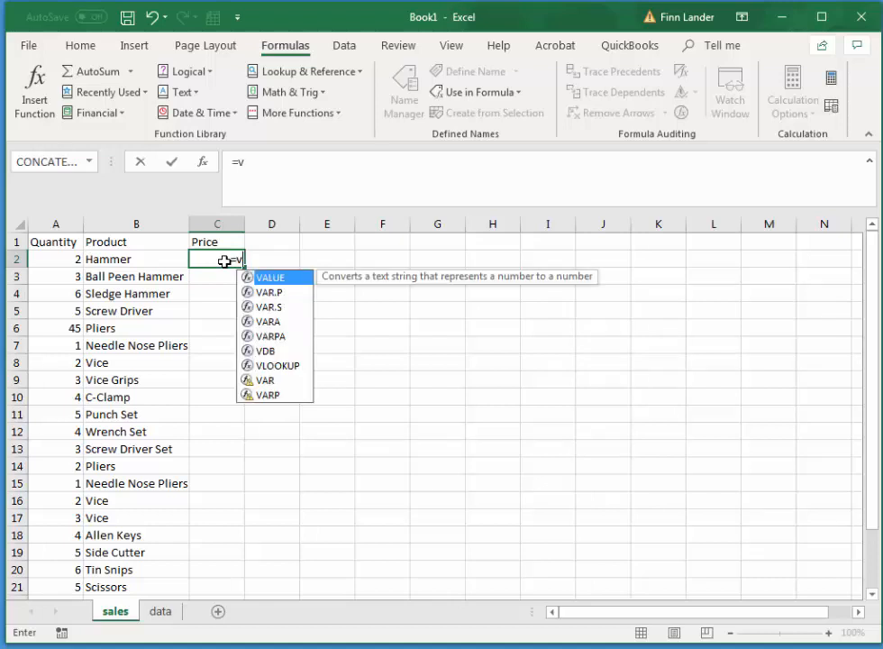
pyautogui.press('Down')
pyautogui.press('Down')
pyautogui.press('Down')
pyautogui.press('Down')
pyautogui.press('Down')
pyautogui.press('Down')
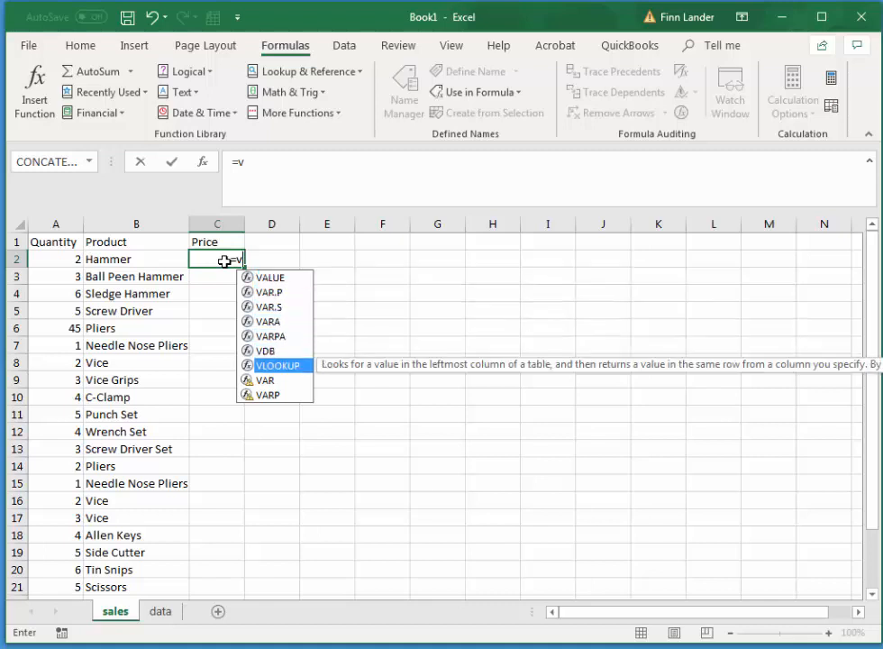
pyautogui.press('Tab')
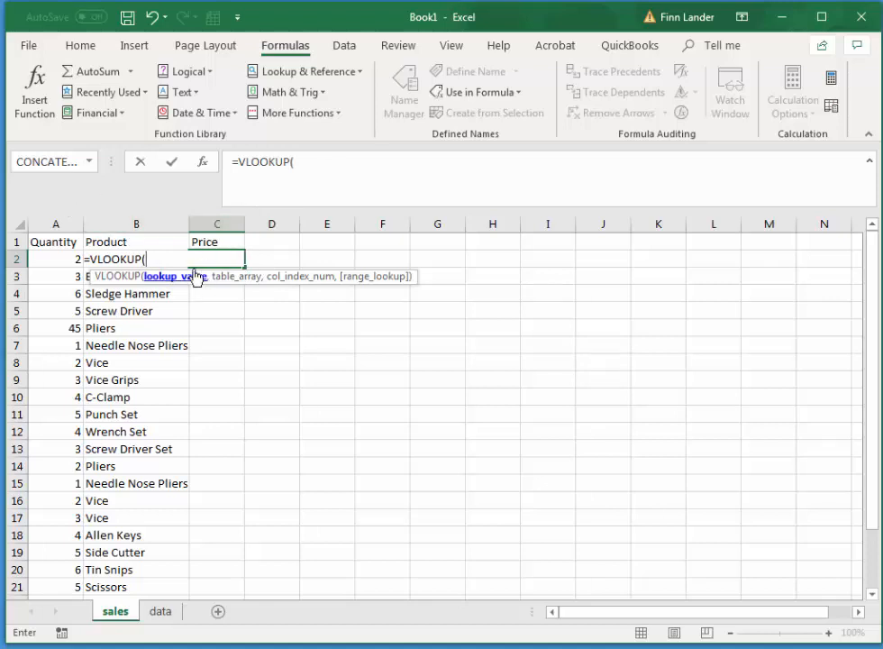
# Give the VLOOKUP in C2 the lookup value B2 and the named range productsAndPrices as its table array.
pyautogui.write('b2')
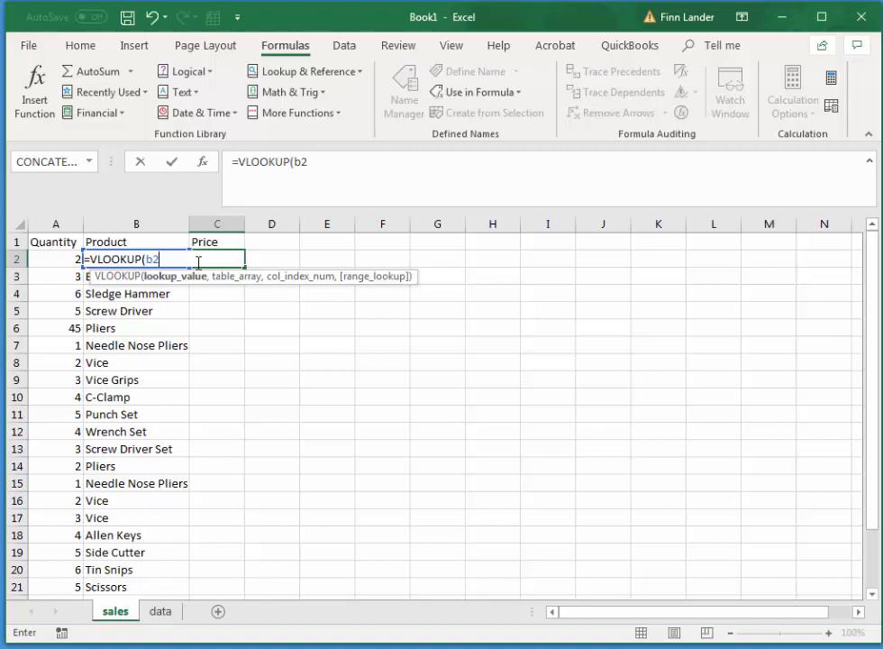
pyautogui.write(',')
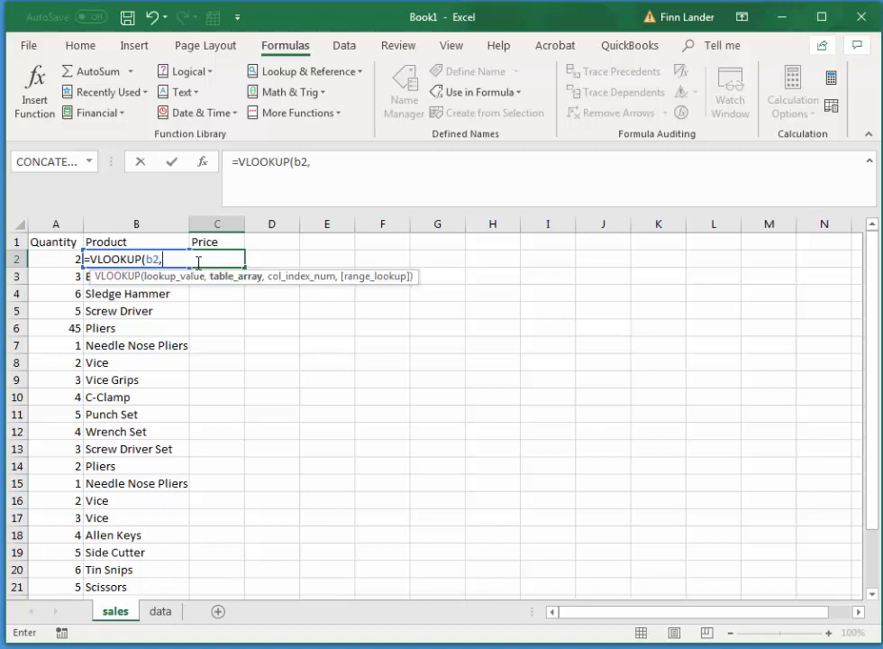
pyautogui.write('p')
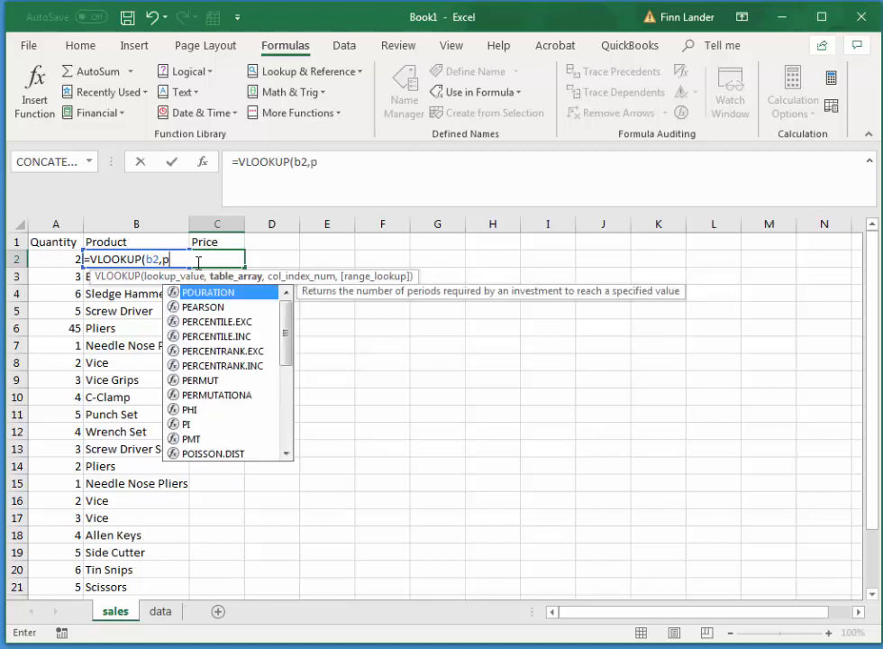
pyautogui.write('r')
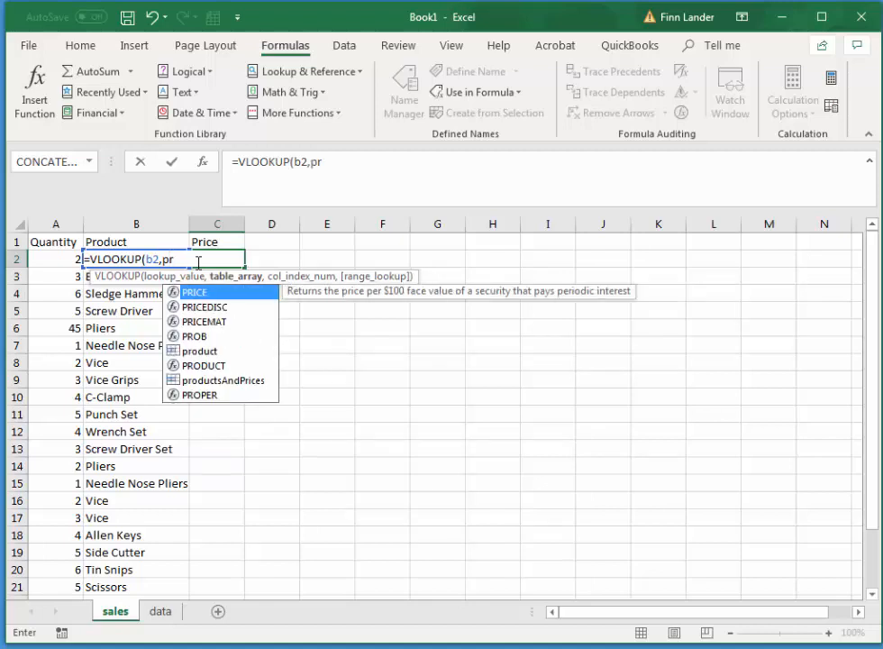
pyautogui.click(237, 381)
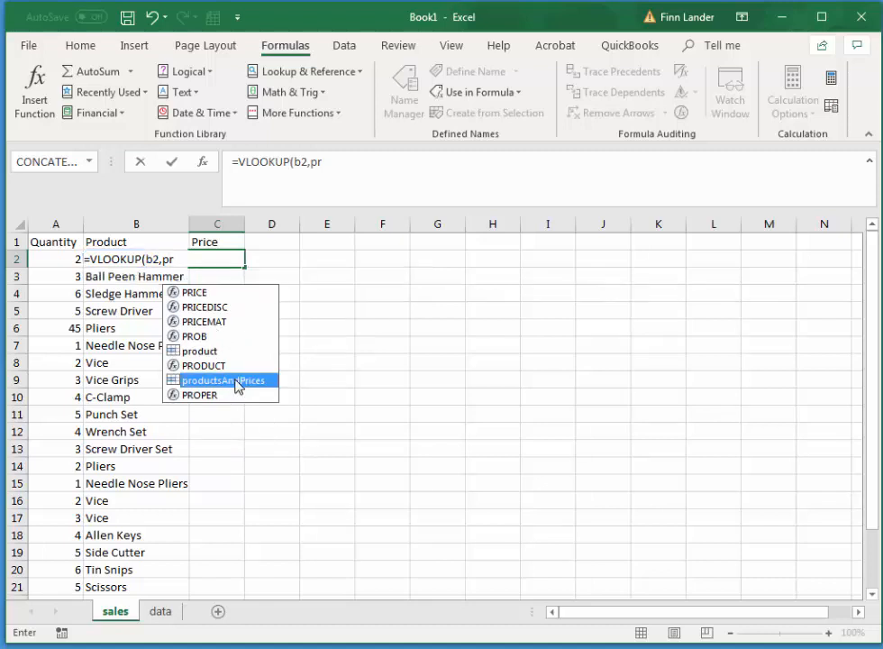
pyautogui.doubleClick(237, 381)
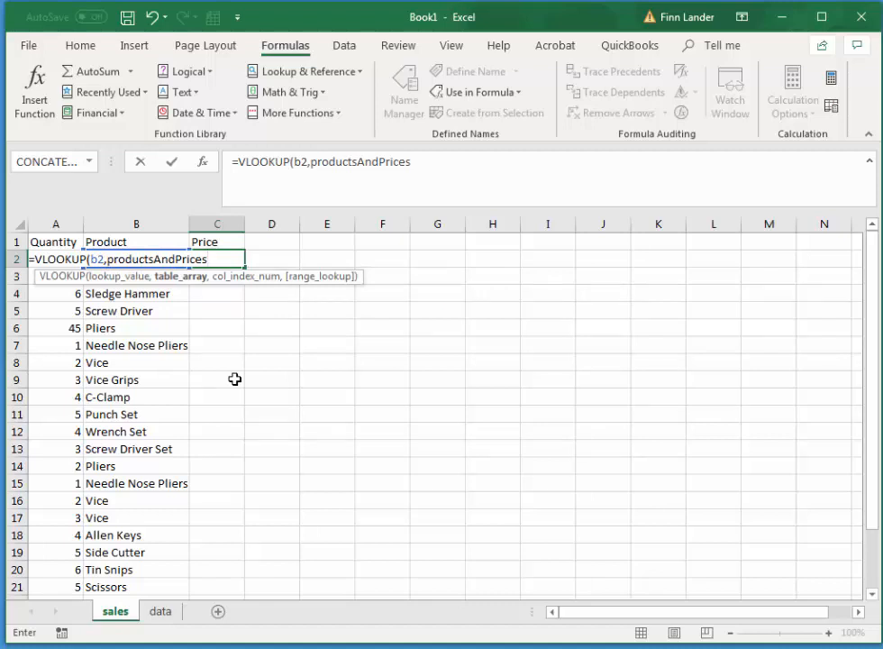
# Complete the VLOOKUP in C2 with column index 2 and FALSE for an exact match.
pyautogui.write(',')
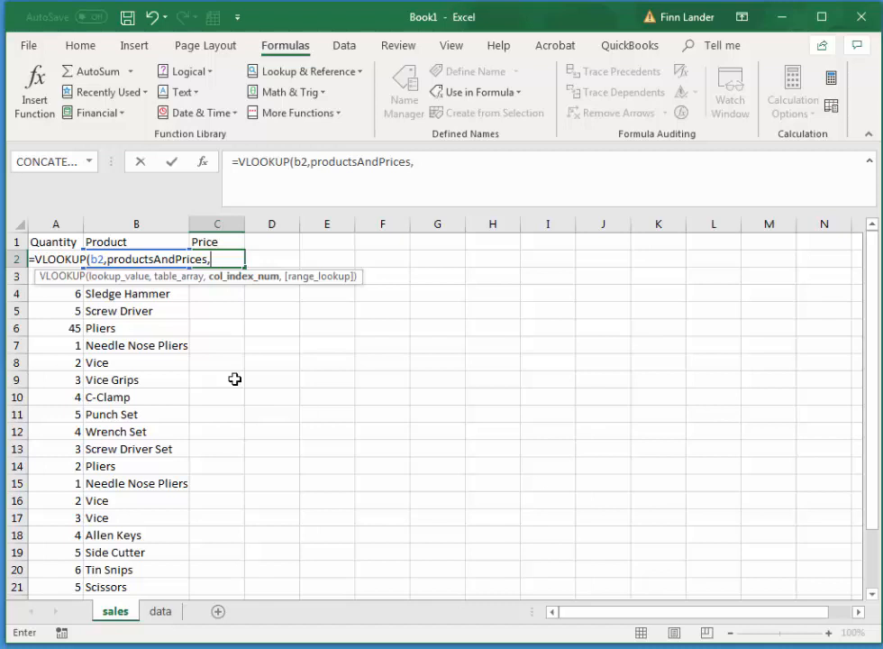
pyautogui.write('2,')
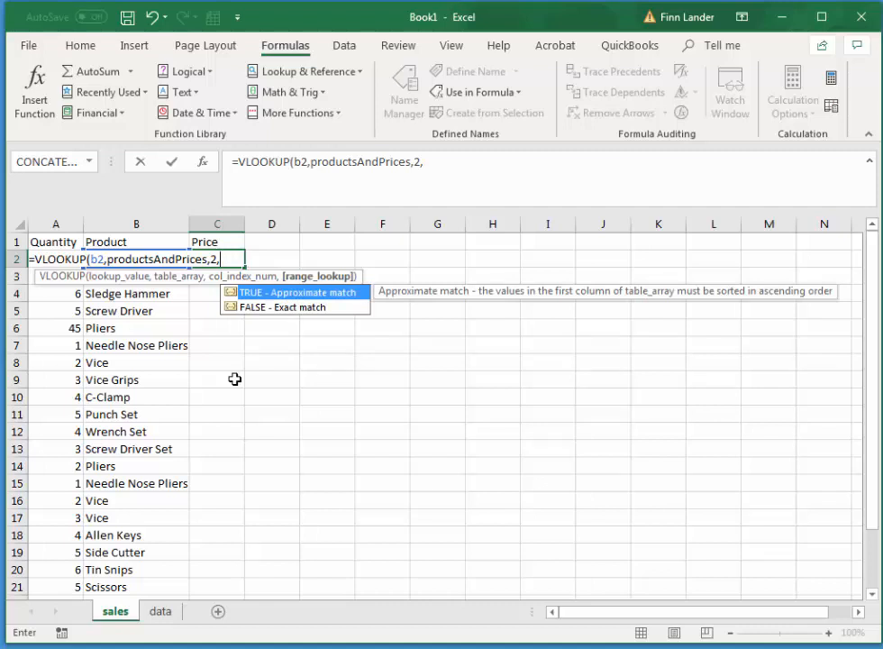
pyautogui.click(295, 311)
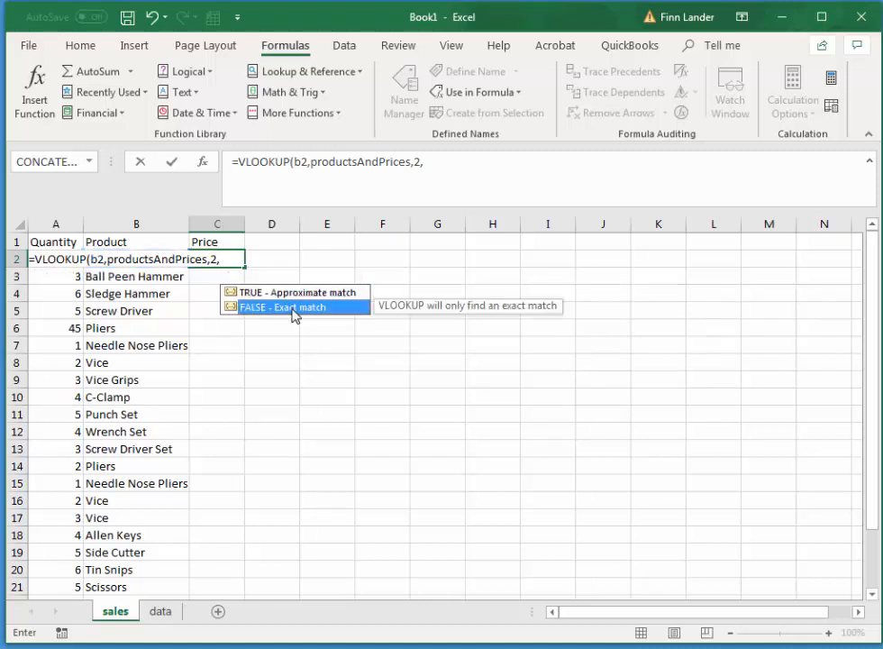
pyautogui.doubleClick(294, 308)
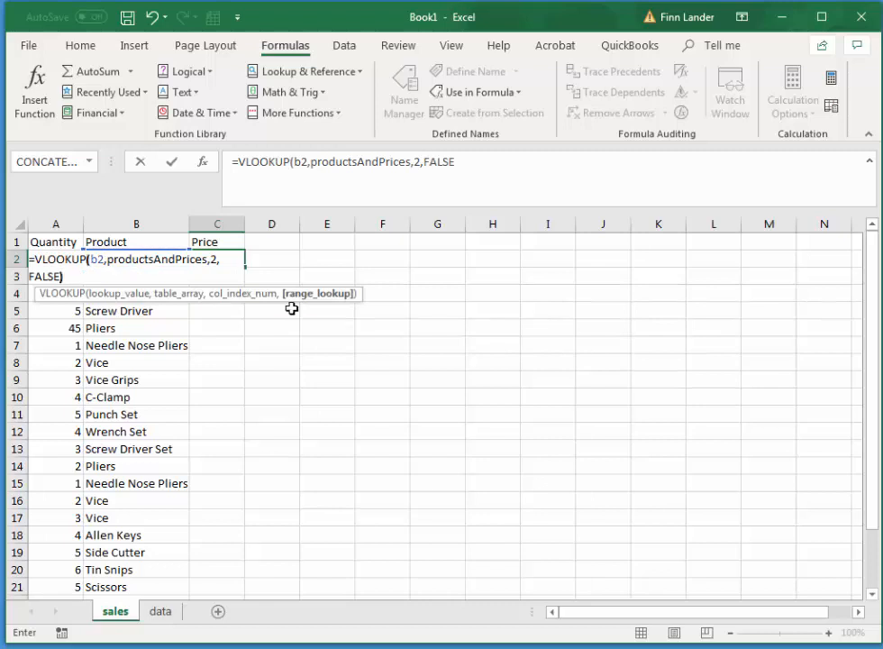
pyautogui.write(')')
pyautogui.press('Return')
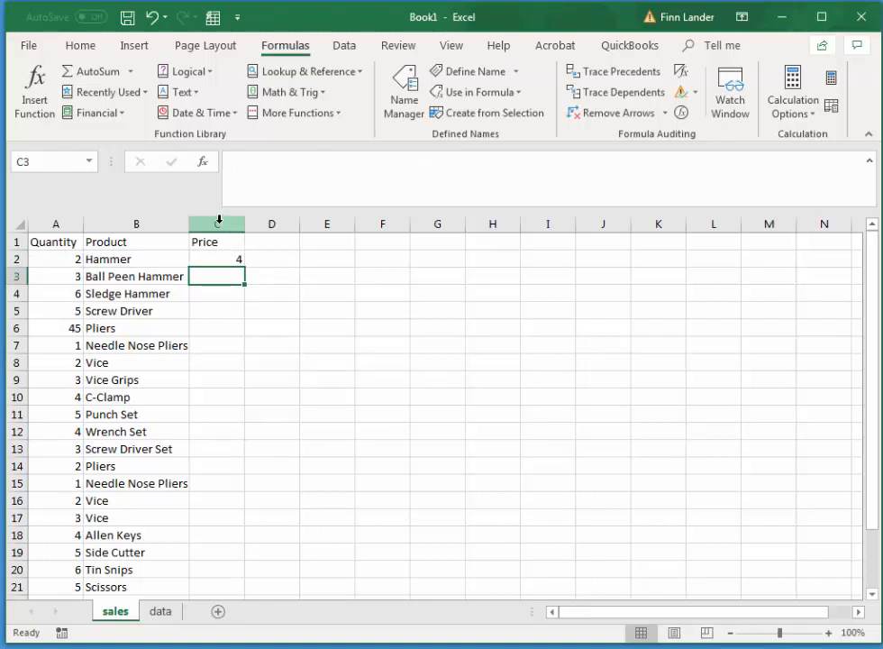
# Format the whole Price column of the sales sheet as Currency.
pyautogui.click(218, 220)
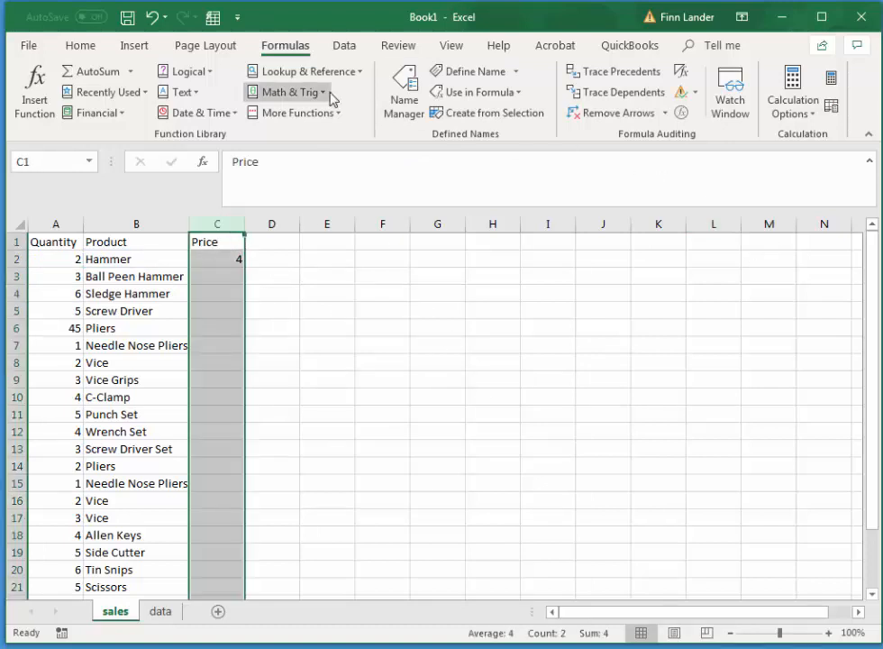
pyautogui.click(71, 45)
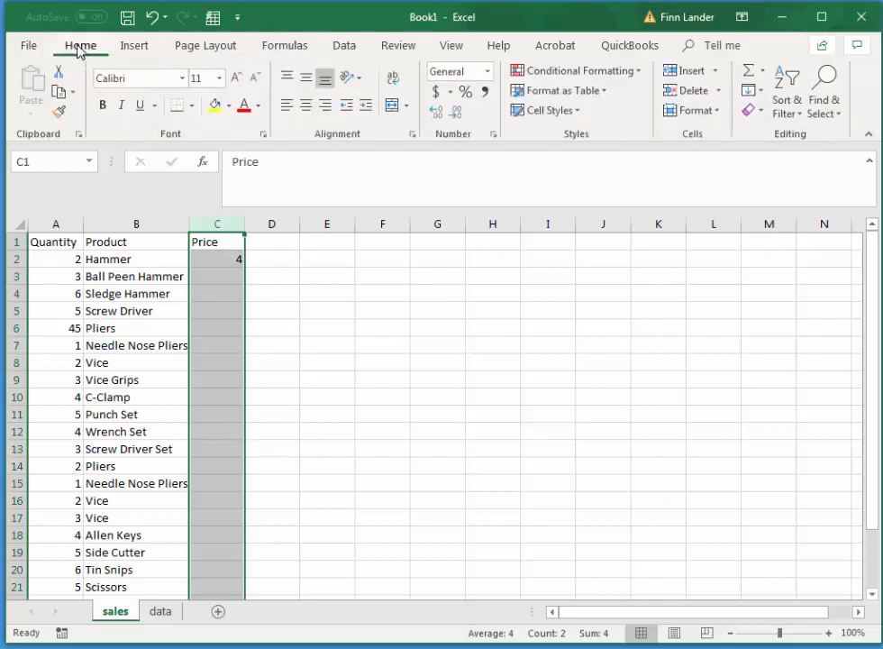
pyautogui.click(488, 72)
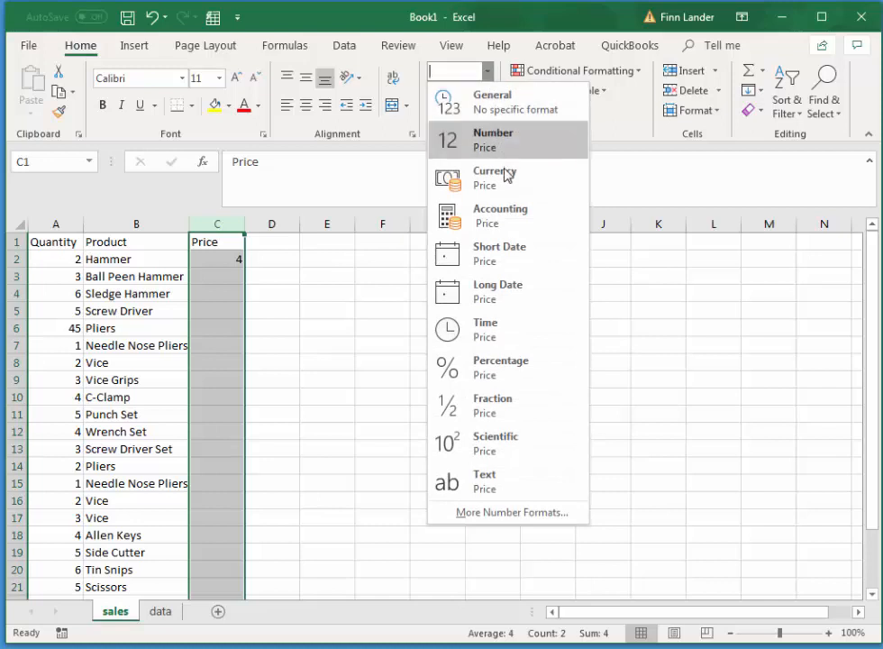
pyautogui.click(516, 176)
pyautogui.click(308, 287)
# Fill the VLOOKUP formula from C2 down the Price column to row 3495.
pyautogui.click(214, 259)
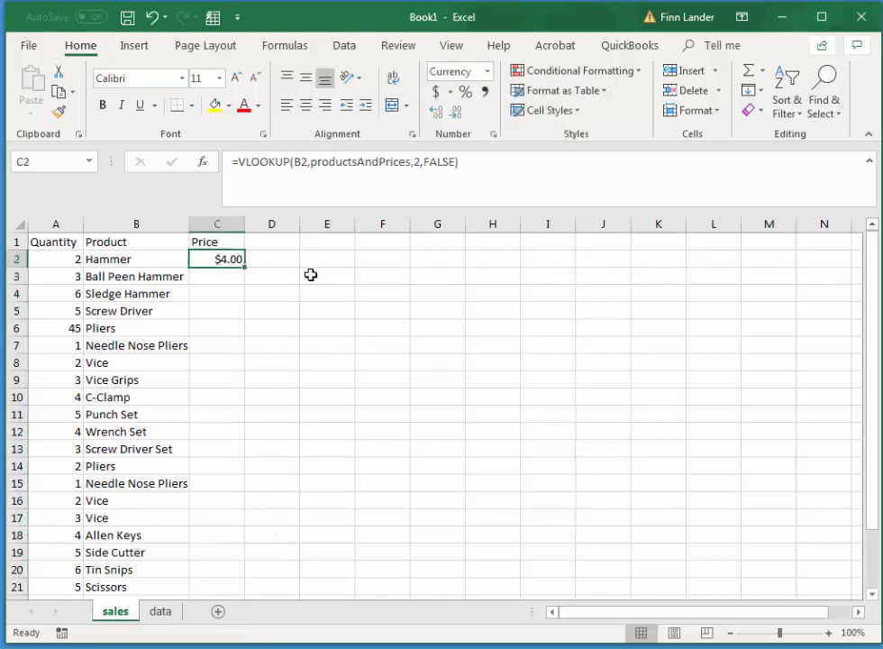
pyautogui.moveTo(245, 264); pyautogui.dragTo(219, 352)
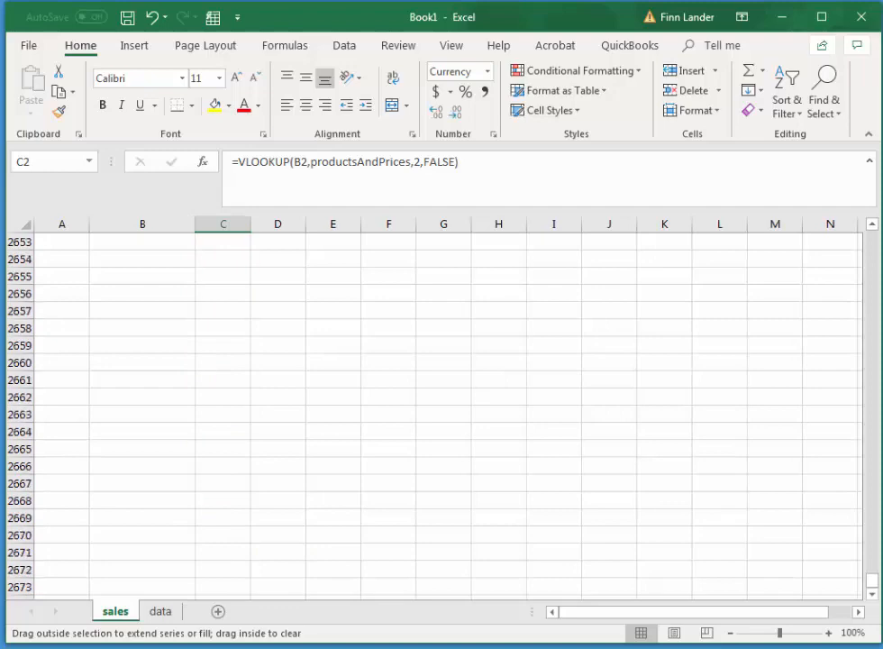
pyautogui.moveTo(202, 638); pyautogui.dragTo(204, 646)
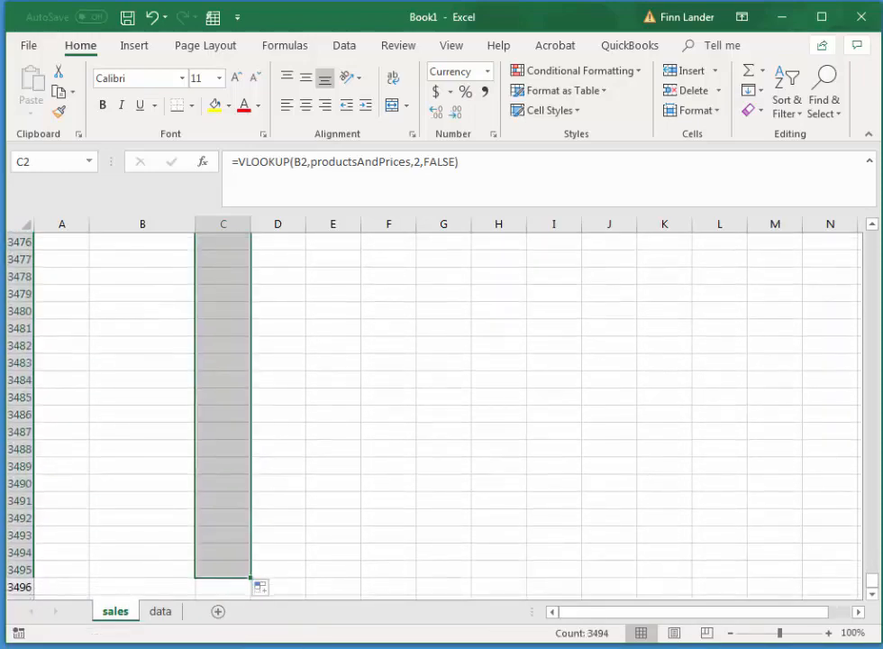
pyautogui.moveTo(869, 586); pyautogui.dragTo(870, 236)
pyautogui.click(621, 290)
# Pick Ball Peen Hammer from the product list in B24, the first empty Product cell.
pyautogui.scroll(-4, 379, 368)
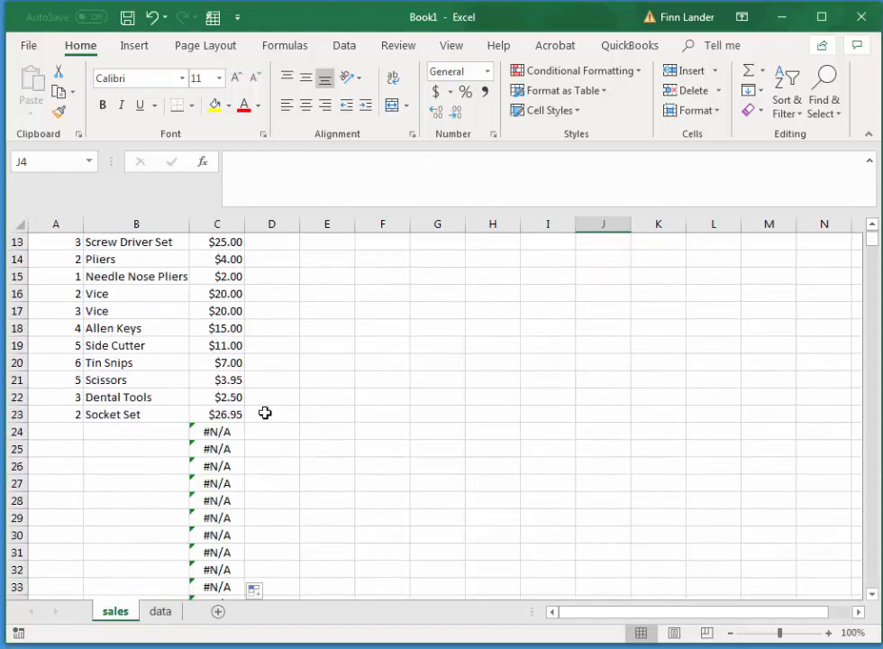
pyautogui.click(120, 431)
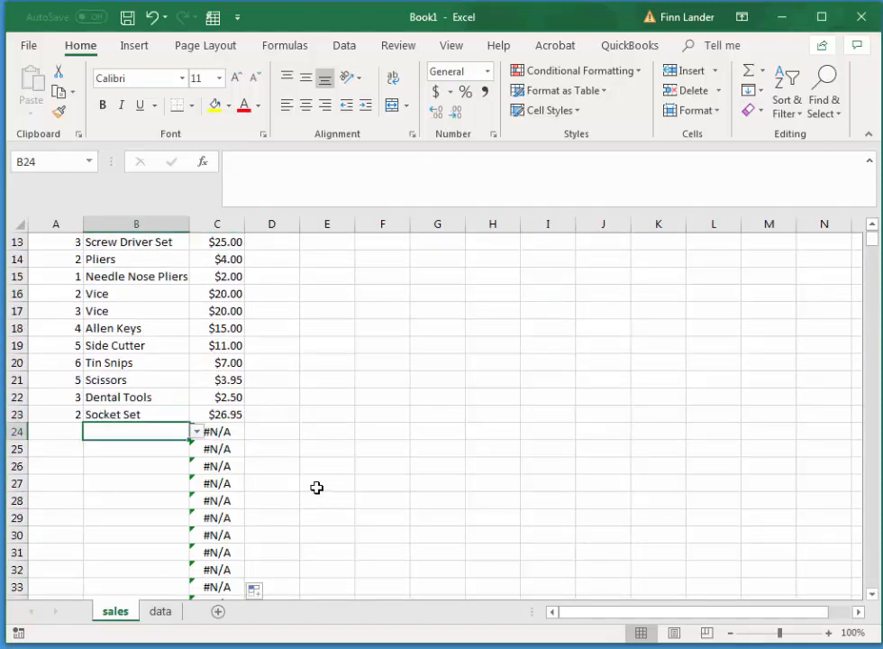
pyautogui.click(197, 432)
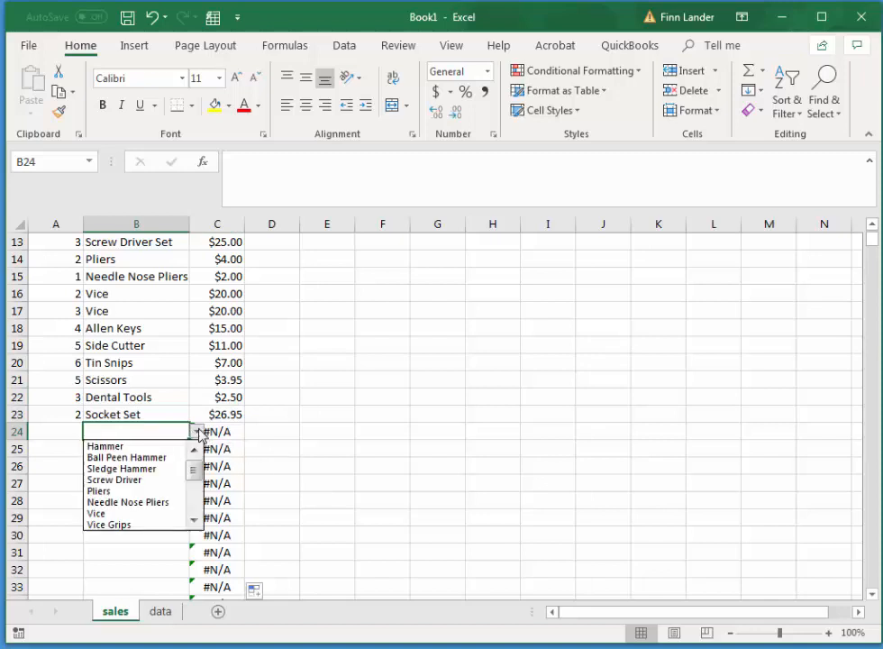
pyautogui.click(135, 457)
pyautogui.click(382, 466)
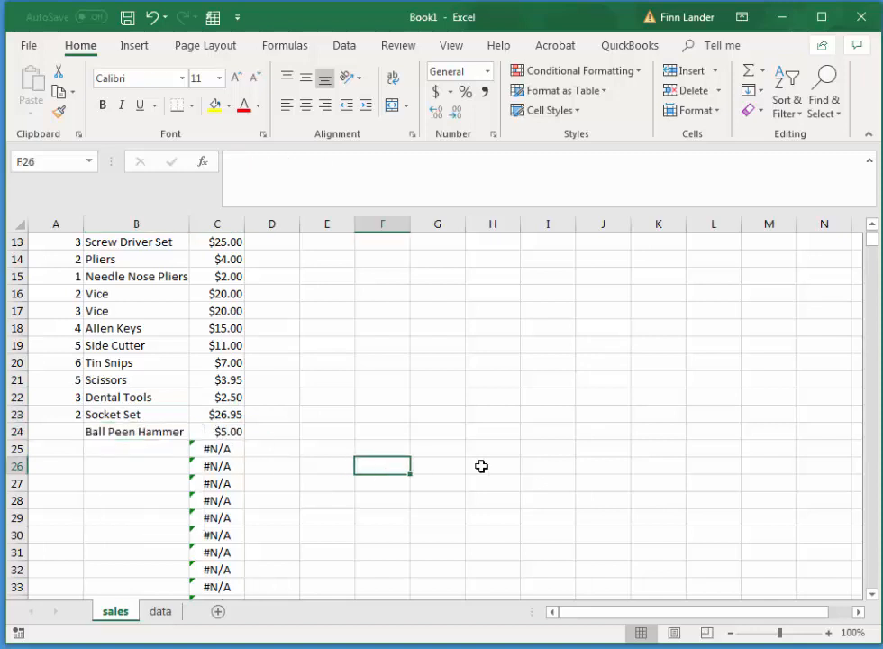
# Add the column heading Subtotal in D1 of the sales sheet.
pyautogui.scroll(4, 493, 476)
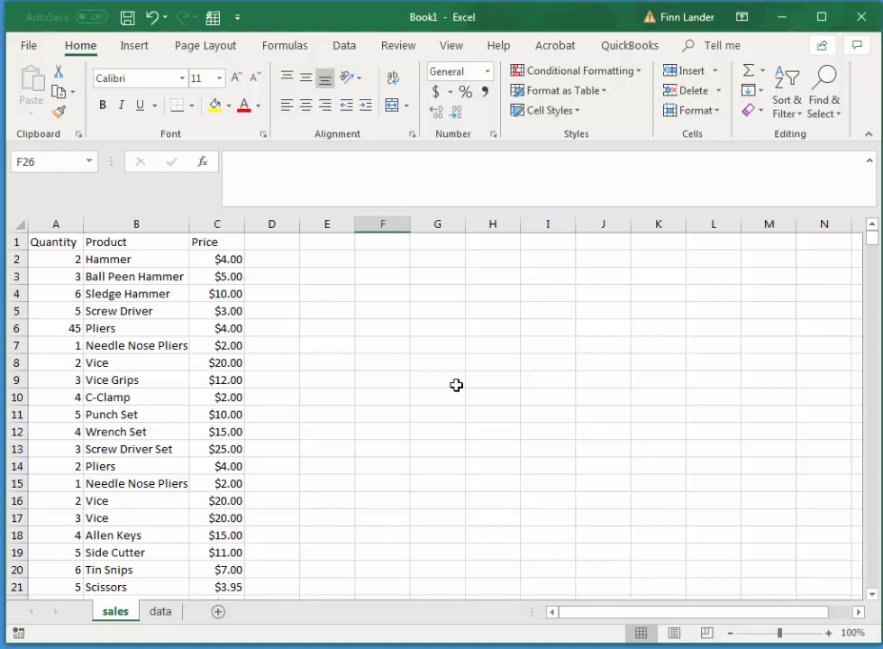
pyautogui.click(285, 243)
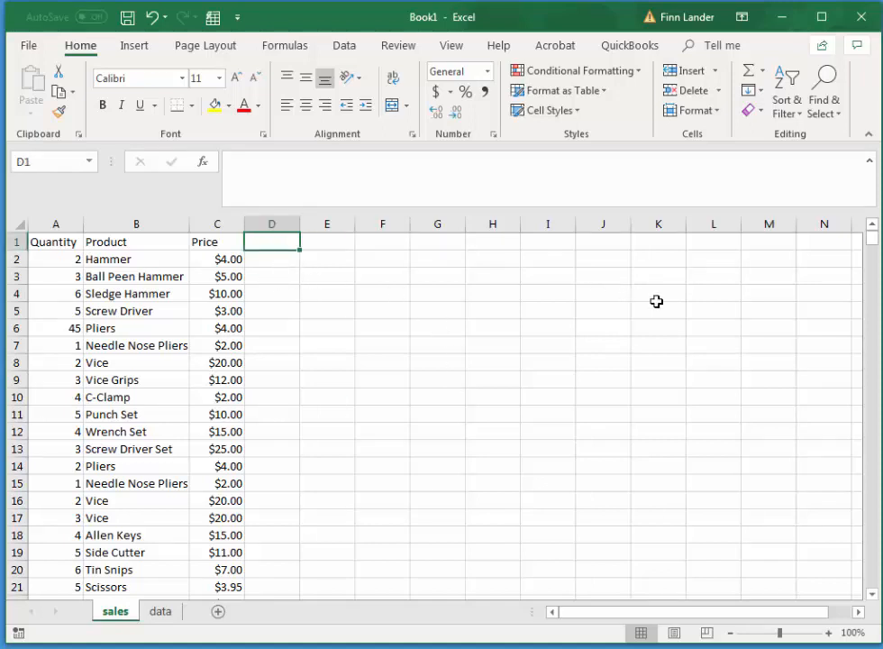
pyautogui.write('Subto')
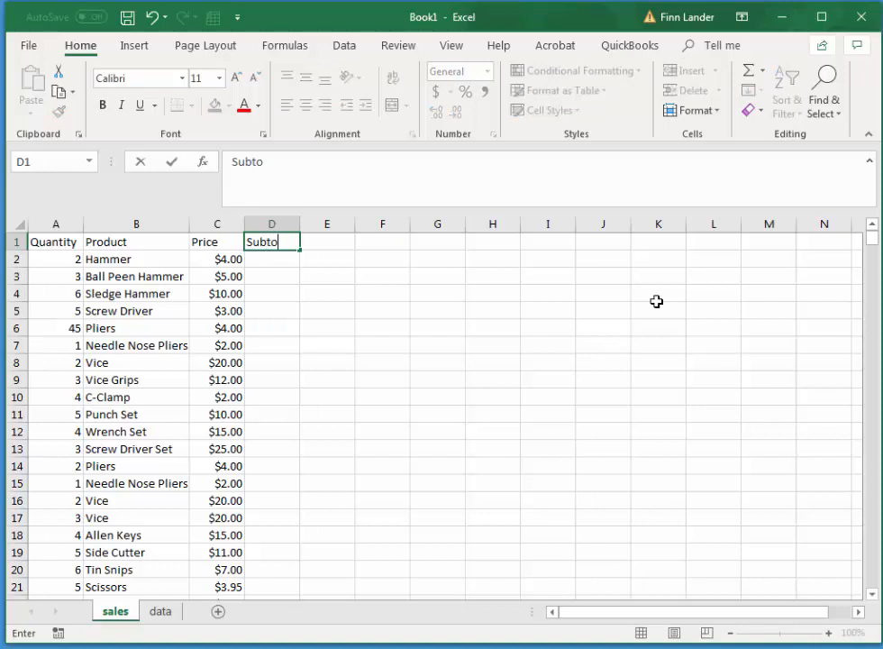
pyautogui.write('tal')
pyautogui.press('Return')
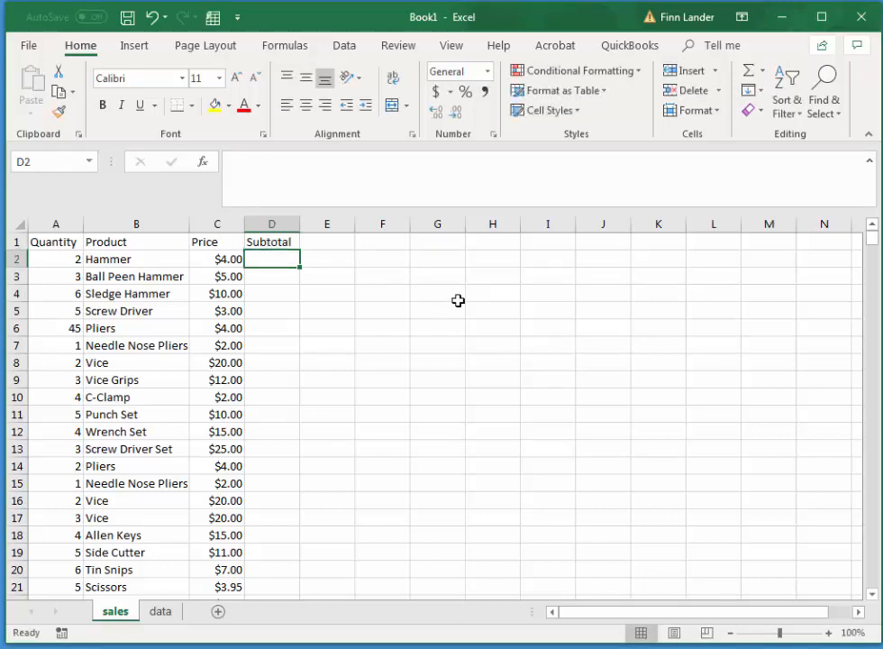
# Enter the formula =A2*C2 in D2 to multiply the Quantity by the Price.
pyautogui.write('=')
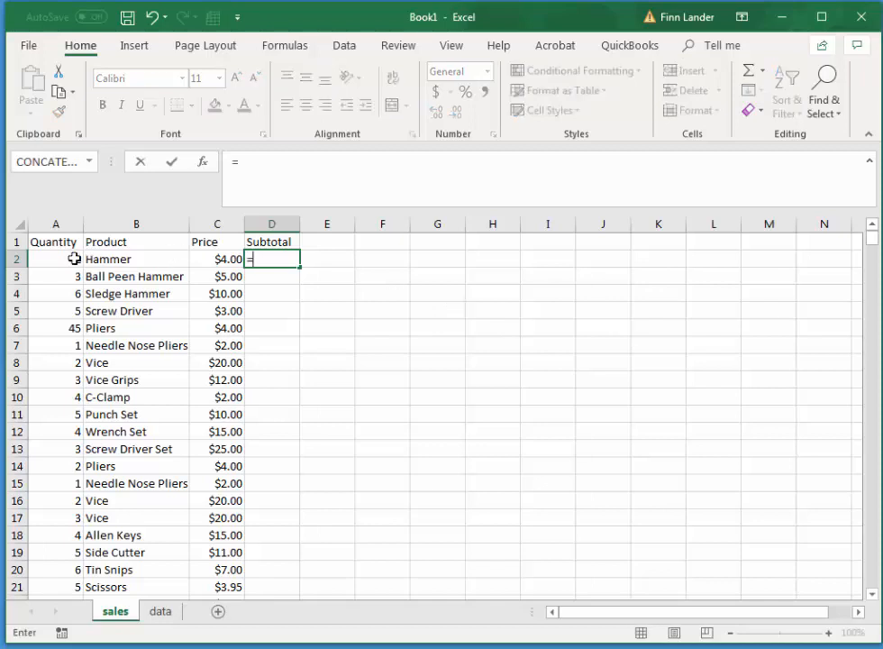
pyautogui.click(66, 259)
pyautogui.write('*')
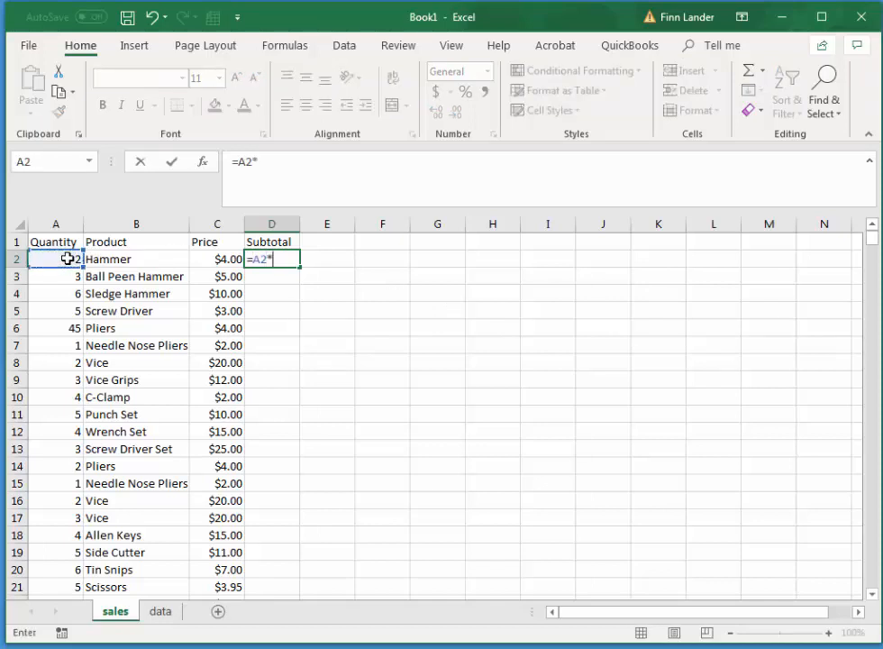
pyautogui.click(219, 259)
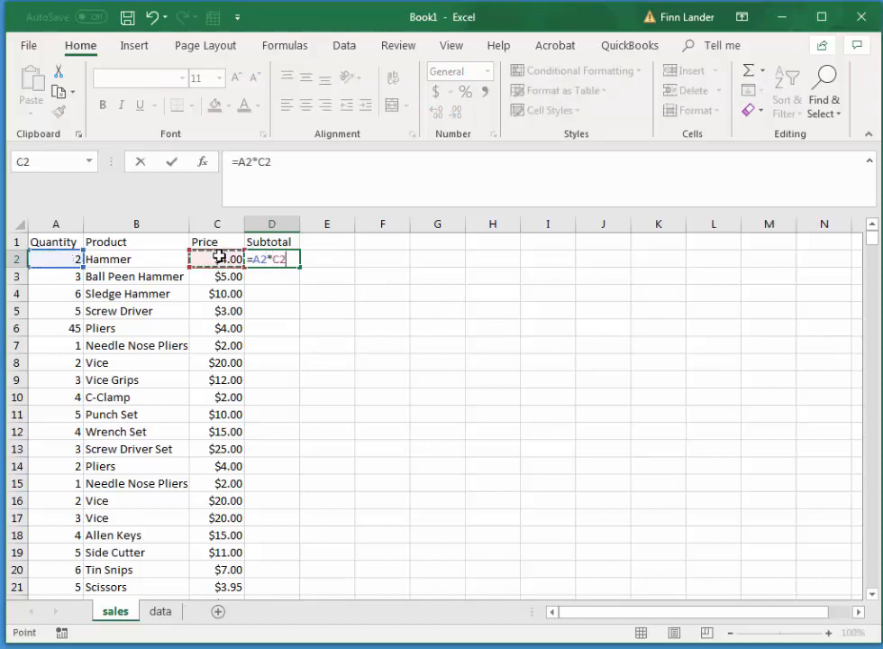
pyautogui.press('Return')
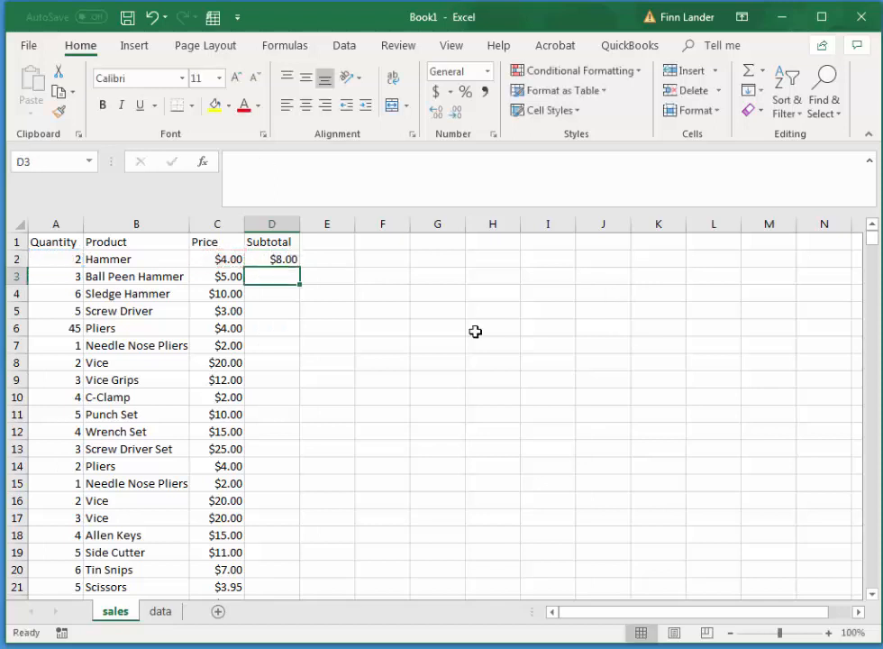
# Fill the subtotal formula from D2 down the Subtotal column to about row 1058.
pyautogui.click(268, 256)
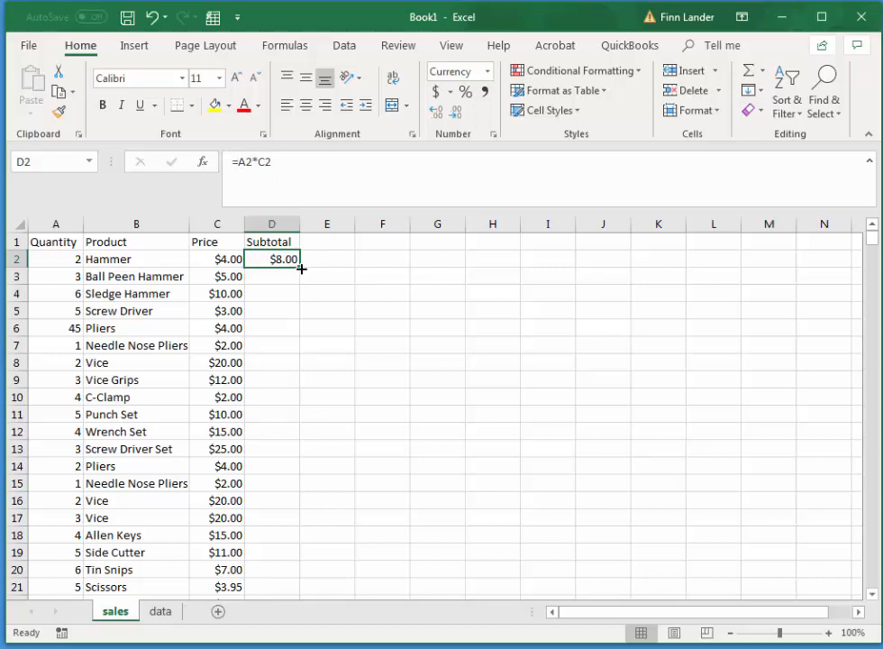
pyautogui.moveTo(301, 269); pyautogui.dragTo(302, 285)
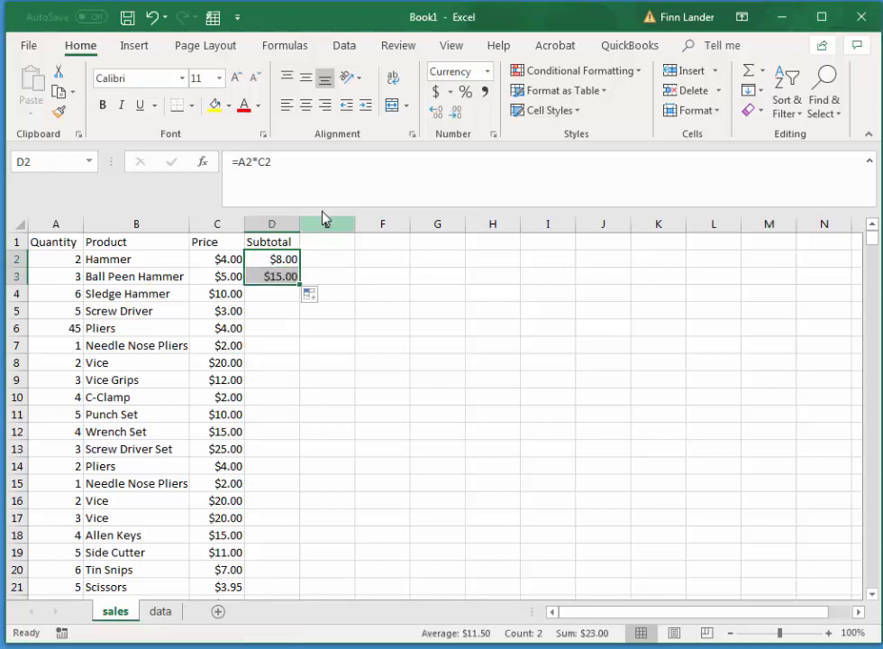
pyautogui.click(288, 275)
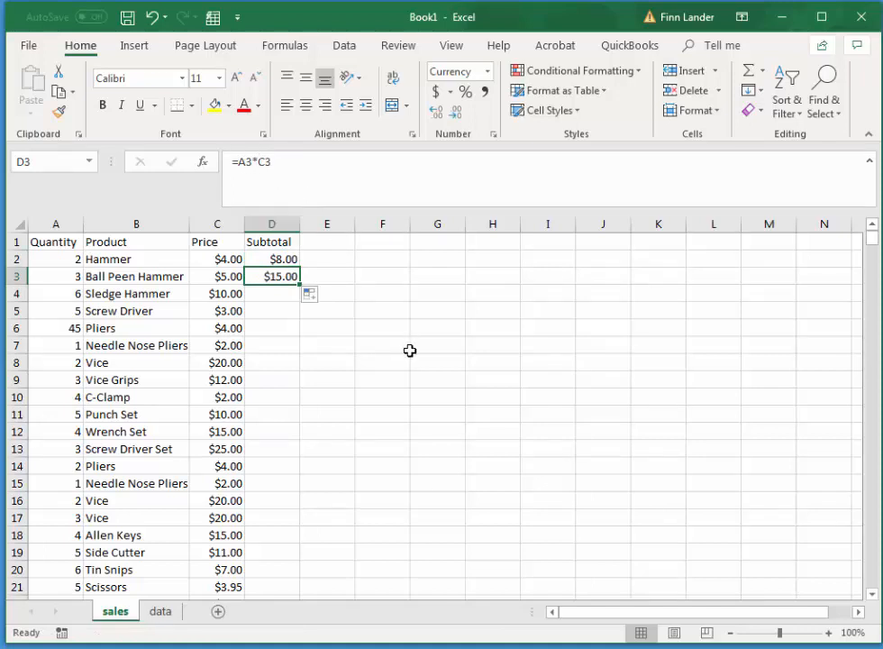
pyautogui.moveTo(269, 259); pyautogui.dragTo(271, 278)
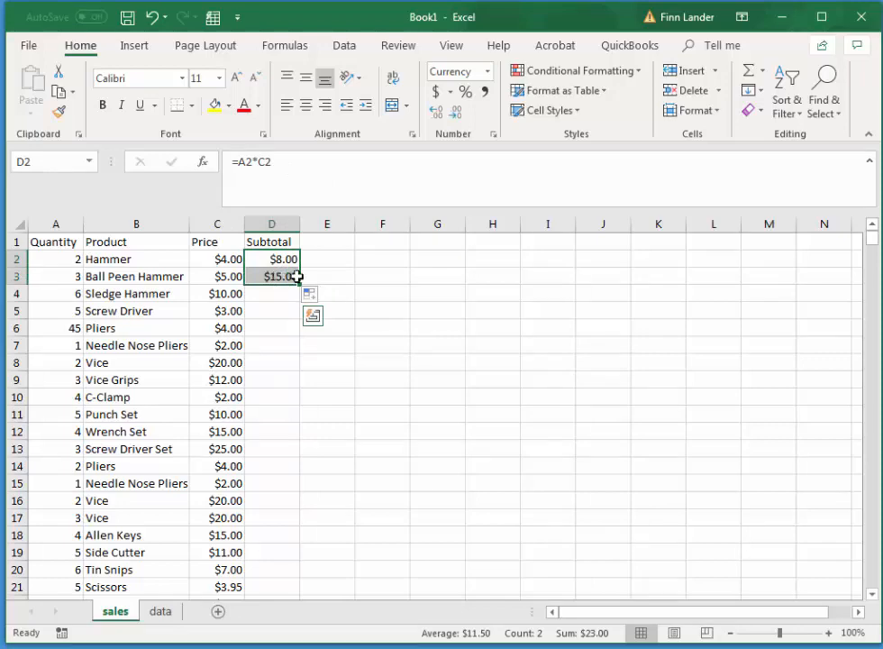
pyautogui.moveTo(300, 284); pyautogui.dragTo(300, 599)
pyautogui.moveTo(873, 344); pyautogui.dragTo(873, 225)
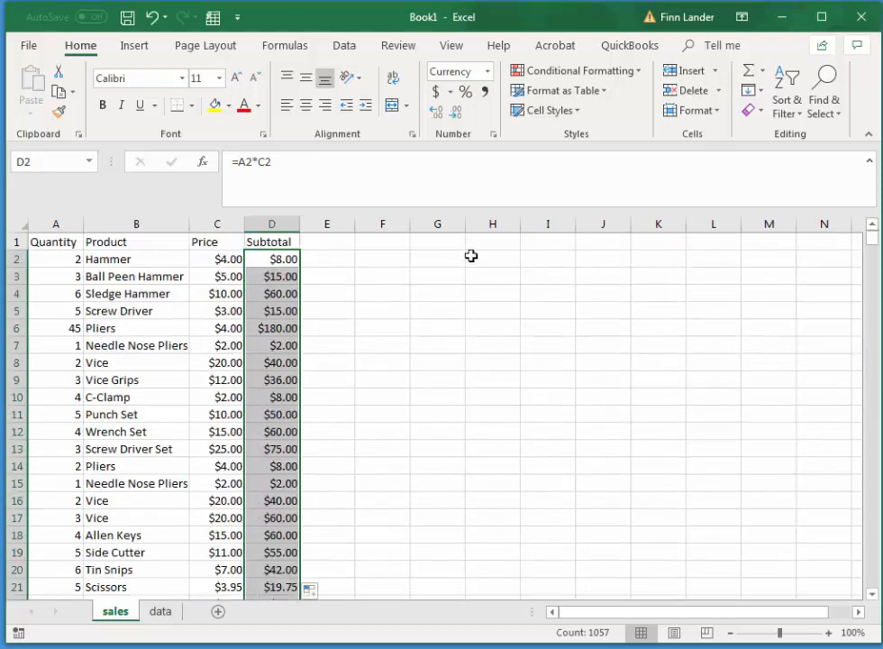
# Add the column heading Tax in E1 and enter the tax rate .12 in F1.
pyautogui.click(341, 241)
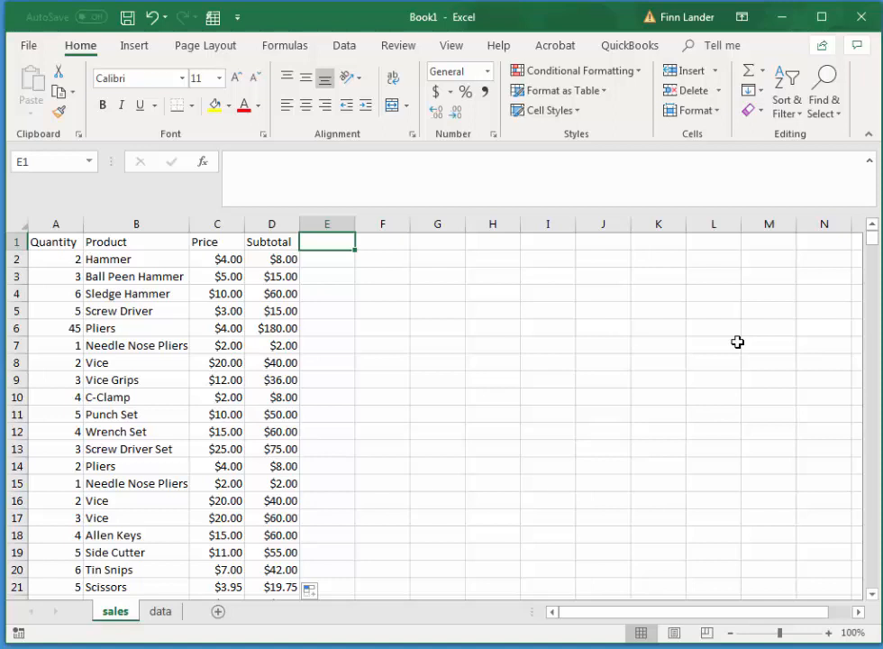
pyautogui.write('Tax')
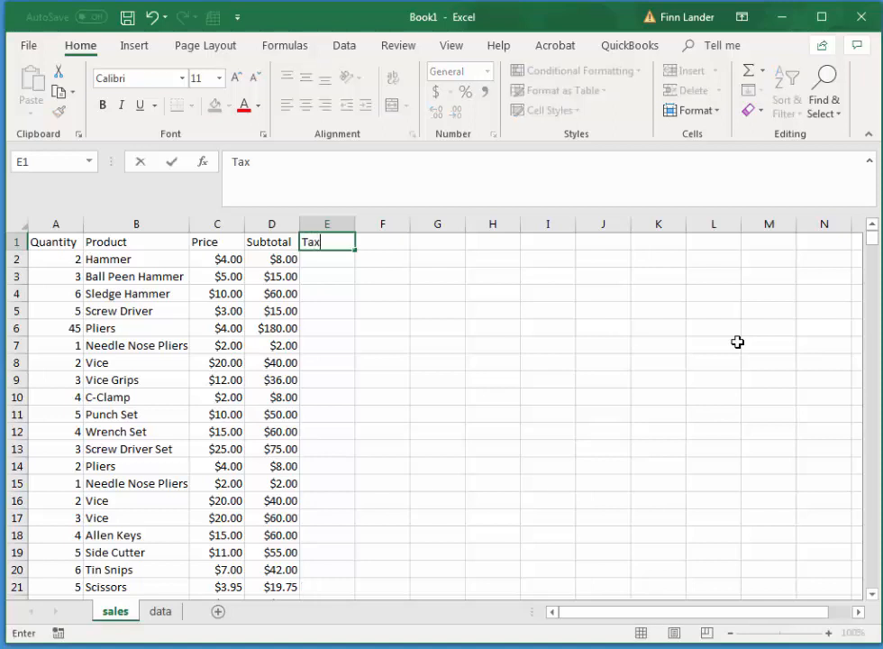
pyautogui.press('Tab')
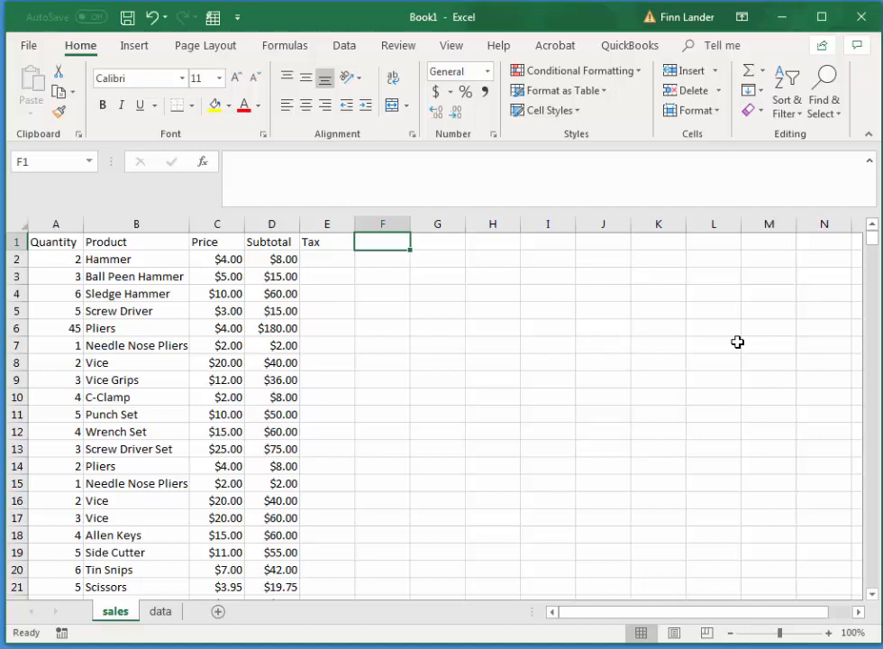
pyautogui.write('.12')
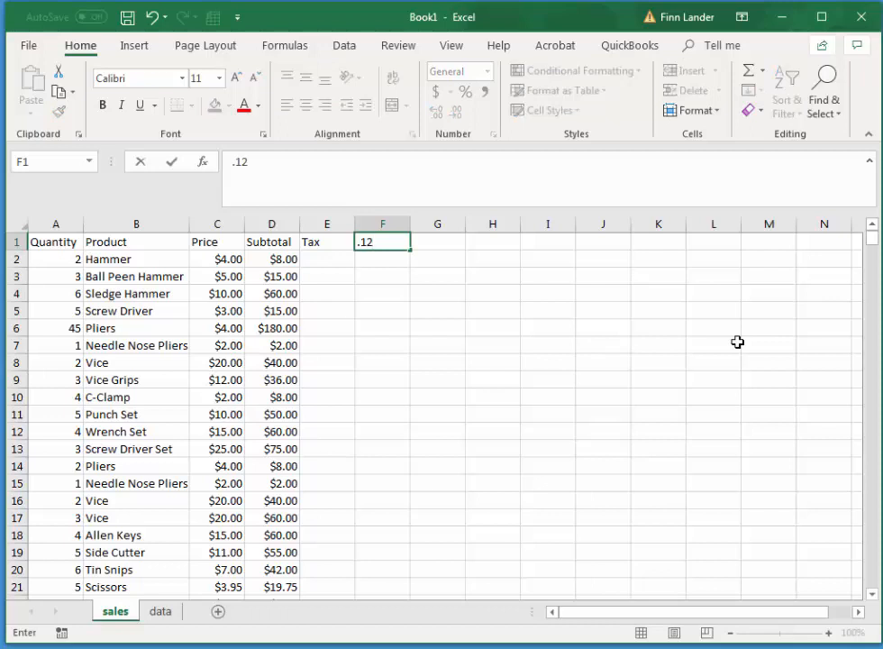
pyautogui.press('Return')
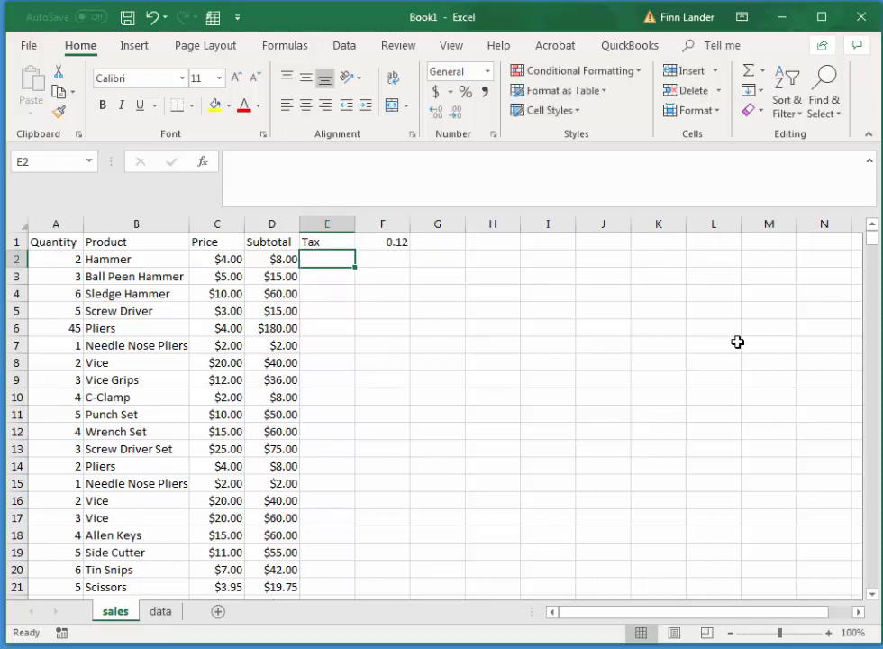
# Enter the formula =D2*F1 in E2 to multiply the Subtotal by the tax rate.
pyautogui.write('=')
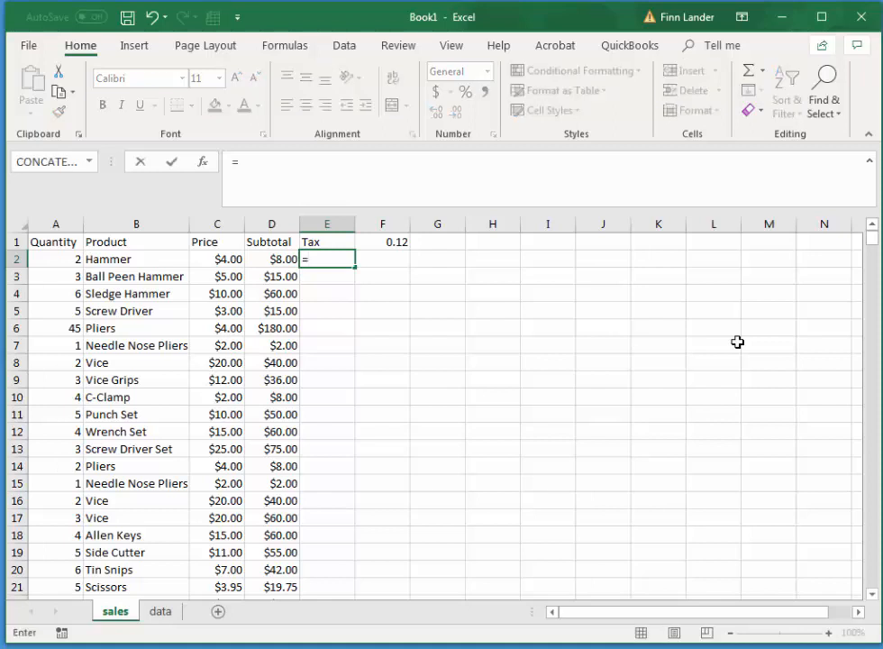
pyautogui.click(278, 261)
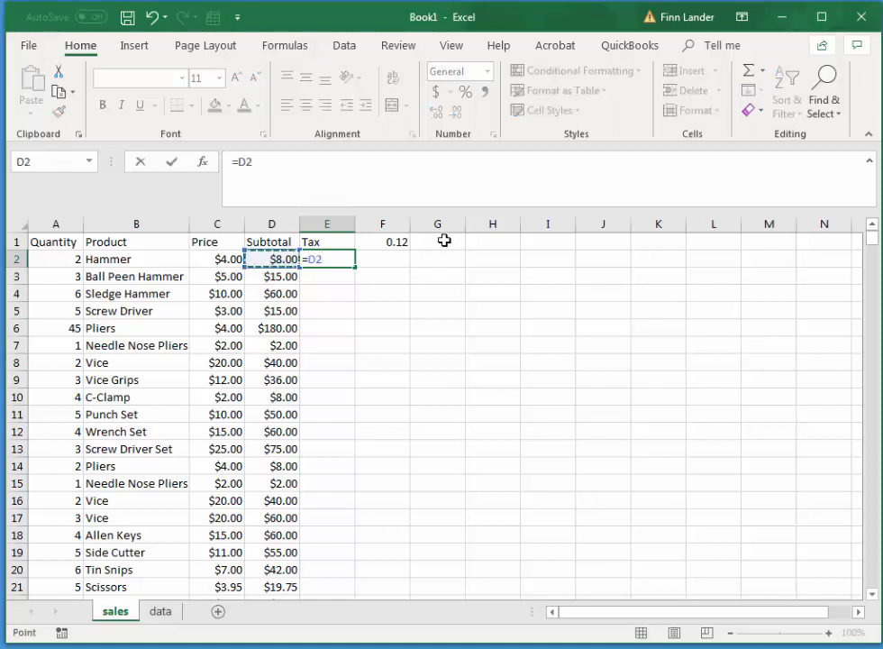
pyautogui.click(394, 241)
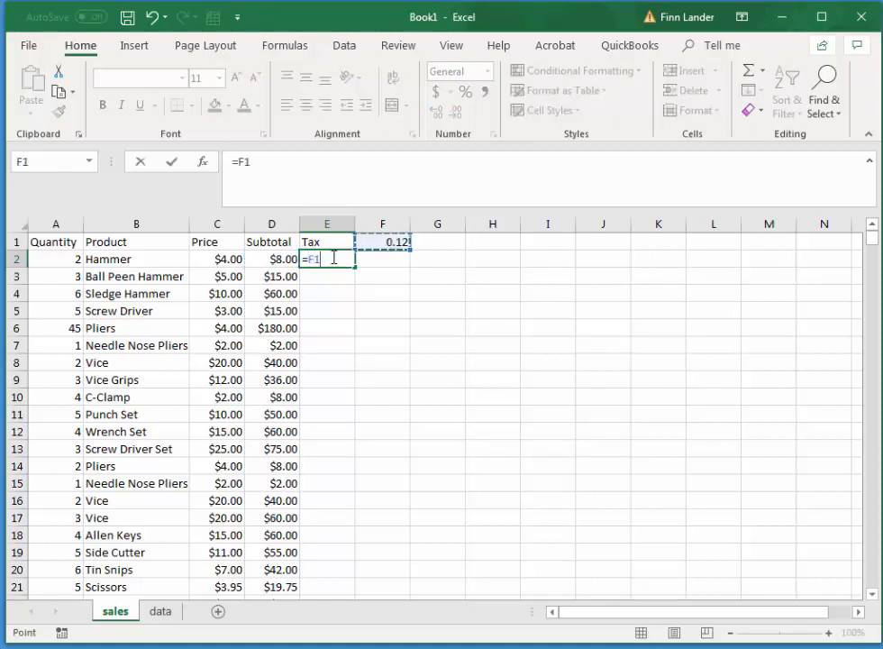
pyautogui.press('BackSpace')
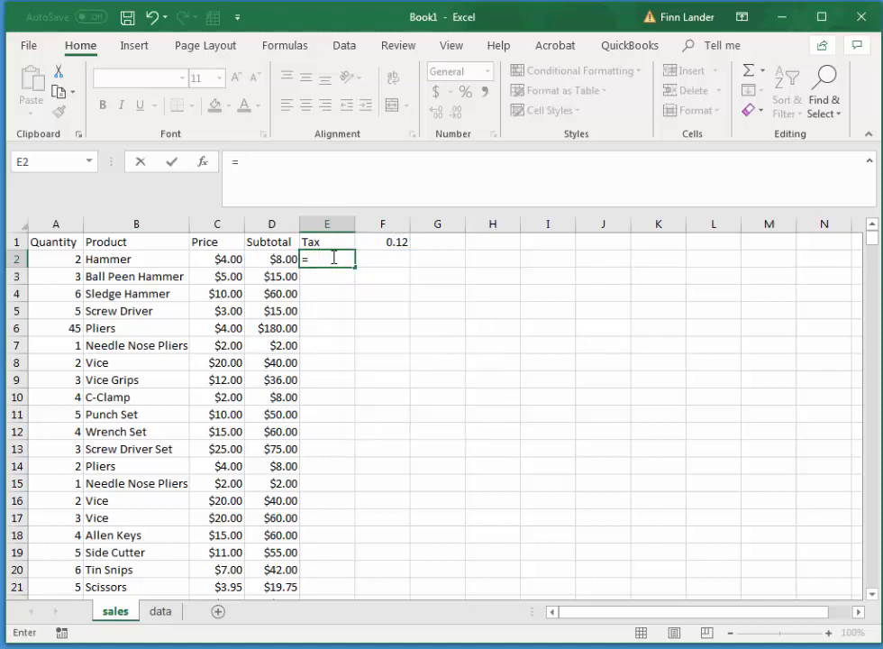
pyautogui.click(272, 260)
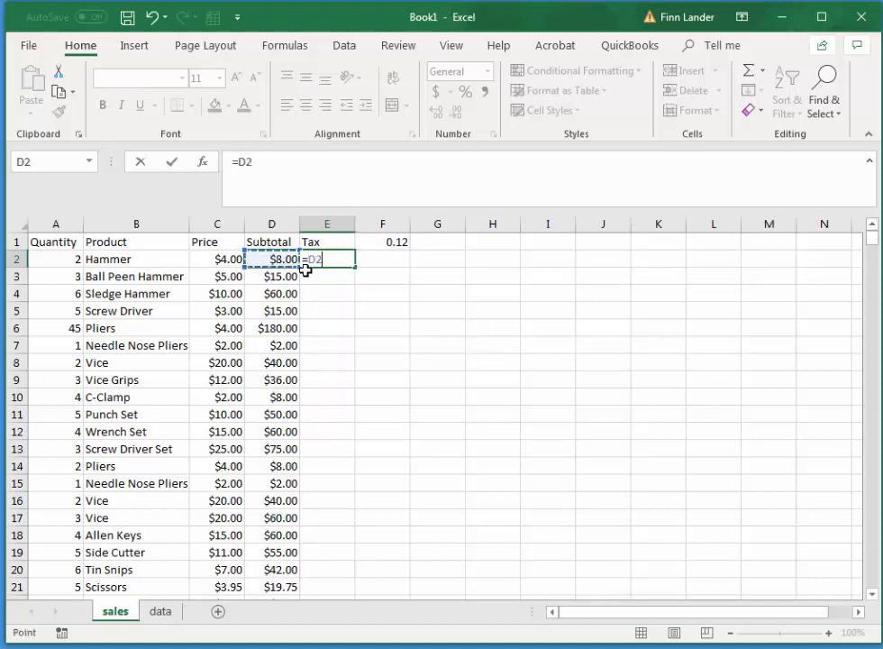
pyautogui.write('*')
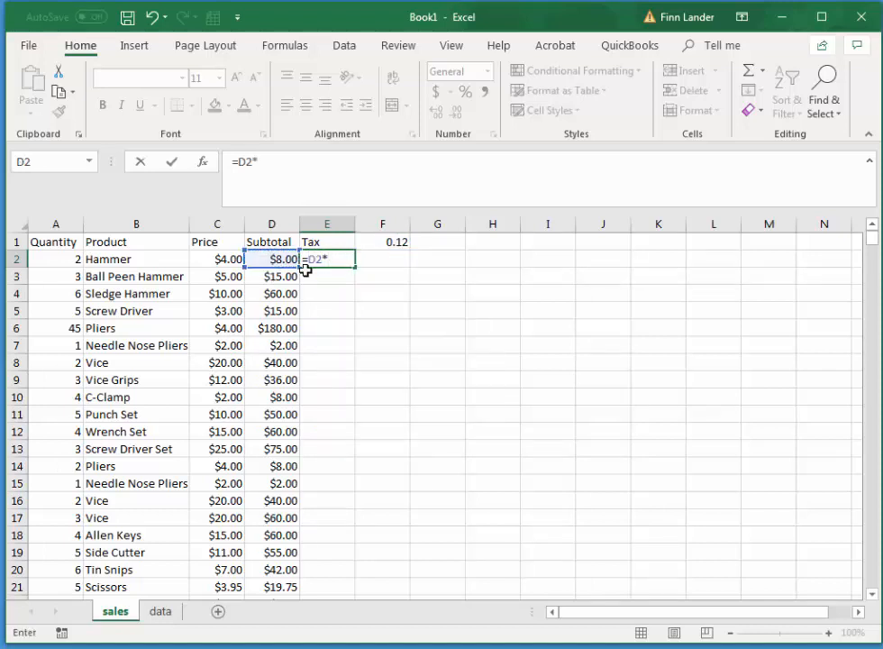
pyautogui.click(379, 241)
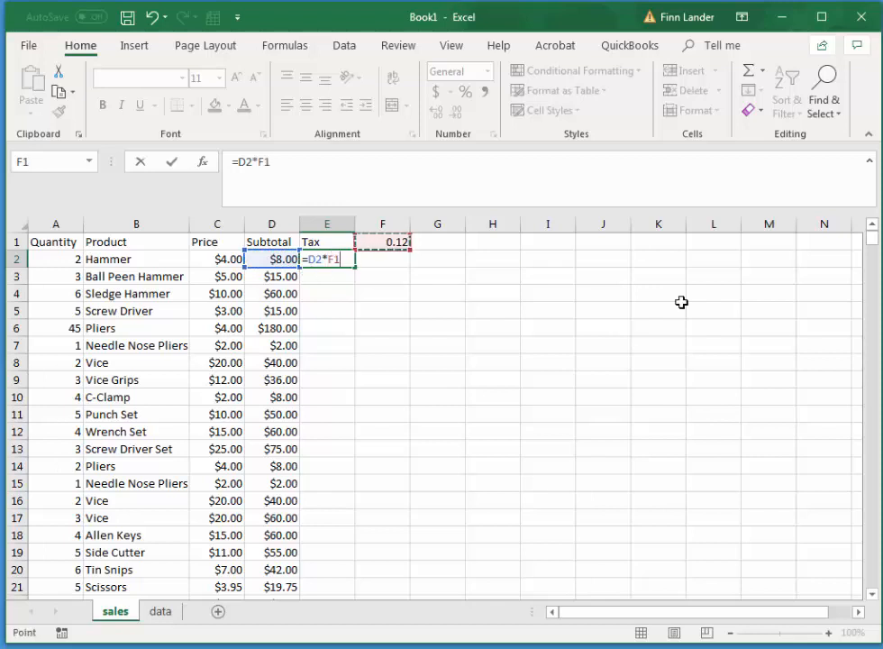
pyautogui.press('Return')
# Make the tax rate reference in E2 absolute so the formula reads =D2*$F$1.
pyautogui.click(352, 258)
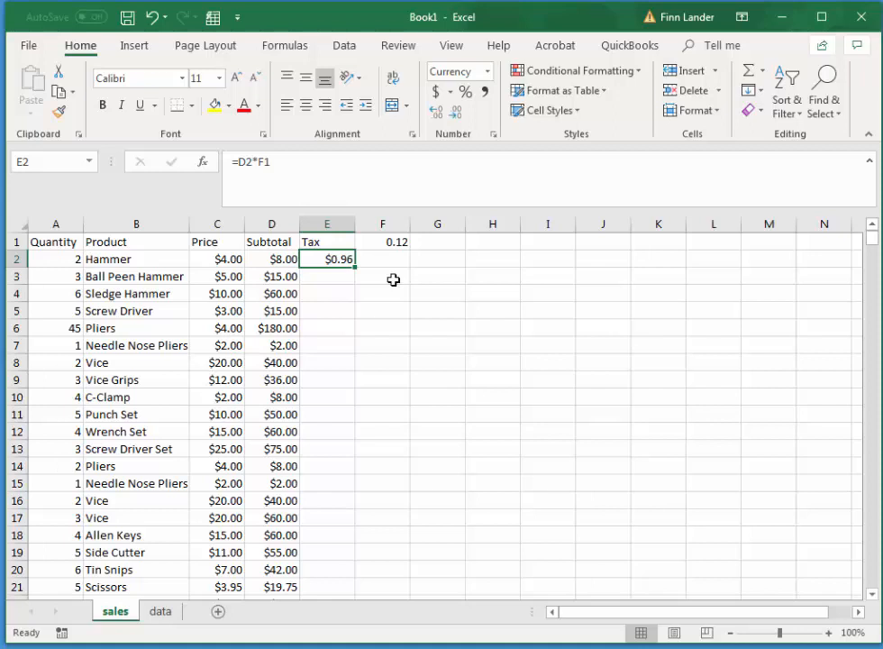
pyautogui.click(273, 163)
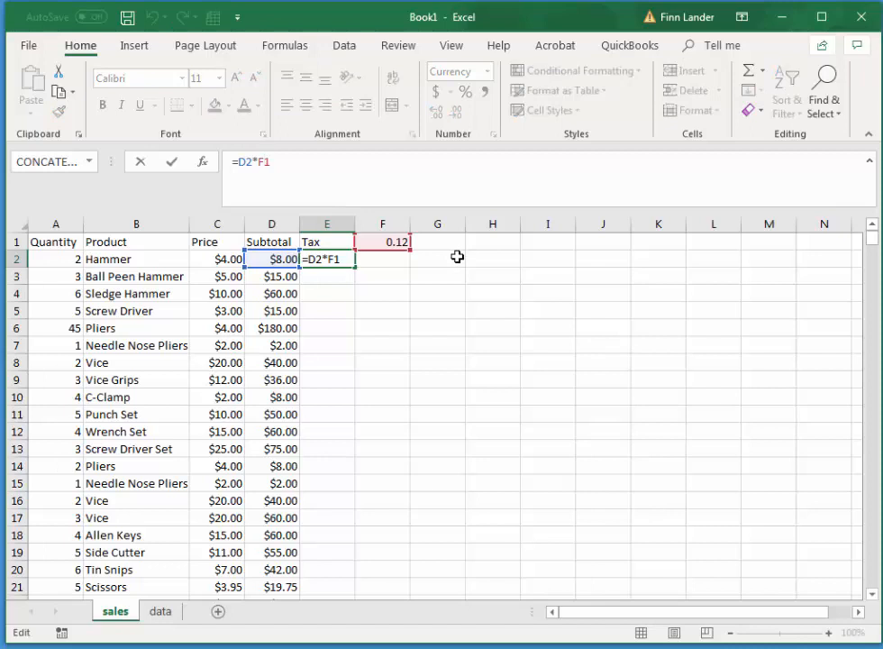
pyautogui.press('F4')
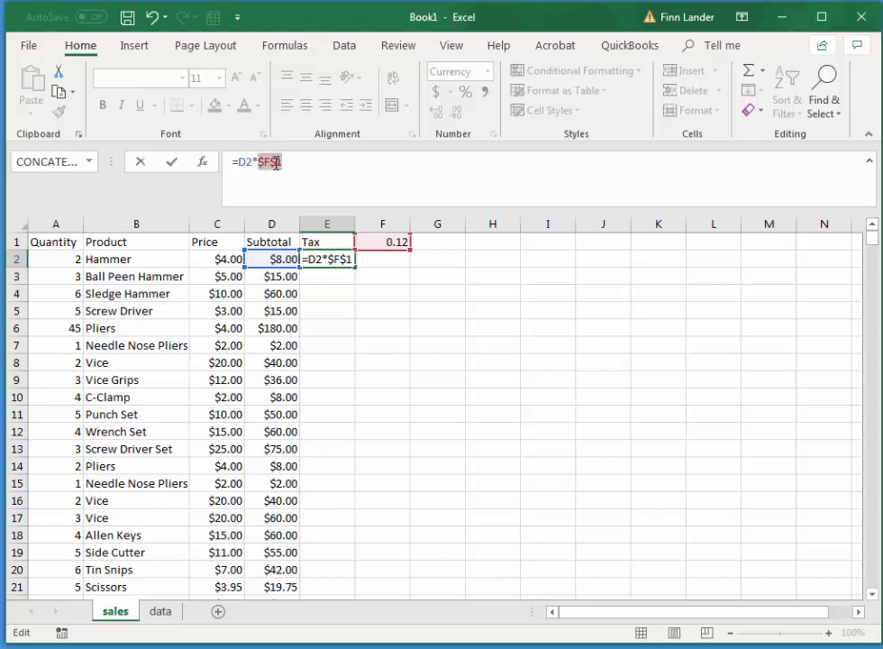
pyautogui.click(341, 161)
pyautogui.press('Return')
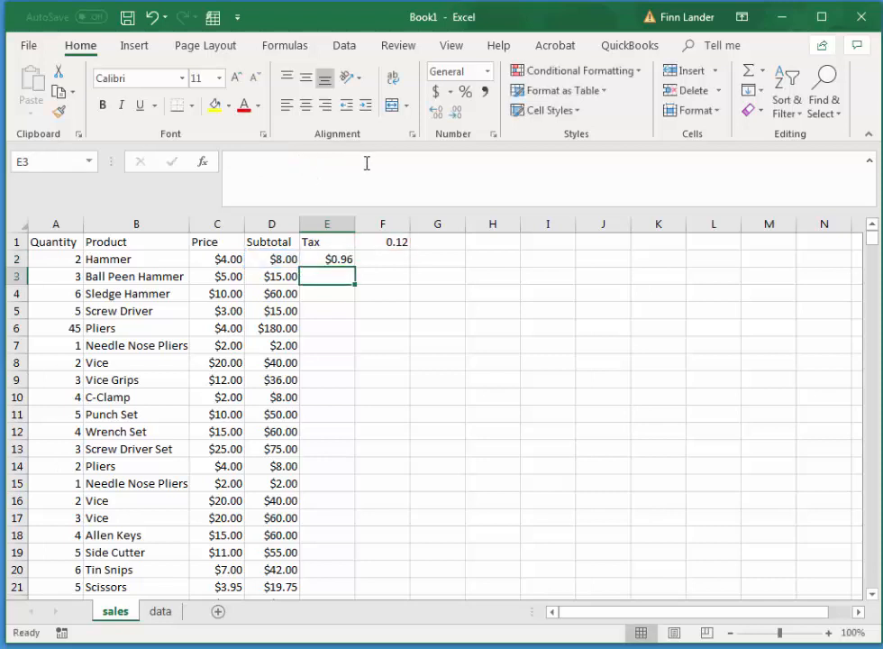
# Fill the tax formula from E2 down the Tax column to row 926.
pyautogui.click(337, 257)
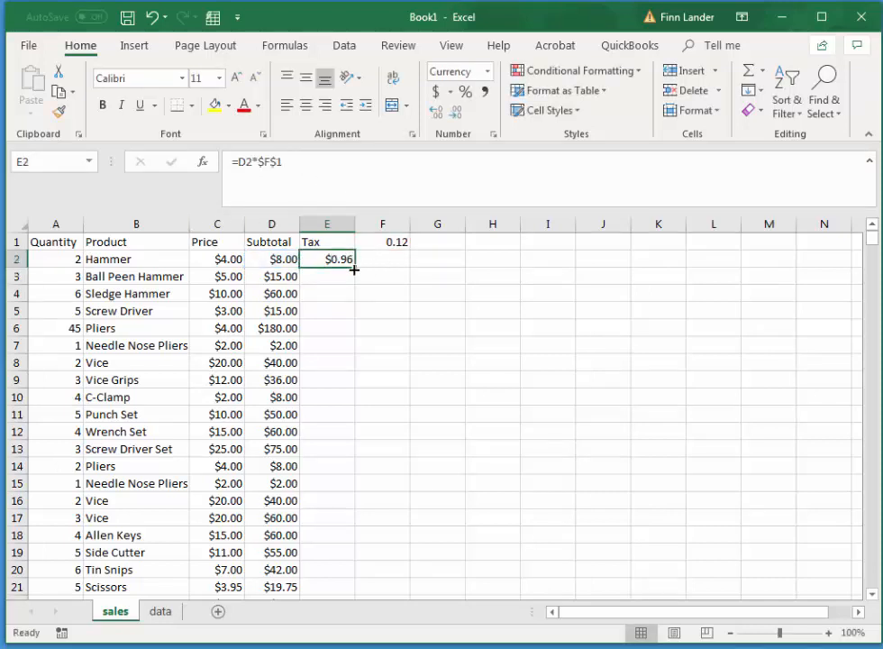
pyautogui.moveTo(354, 269); pyautogui.dragTo(354, 281)
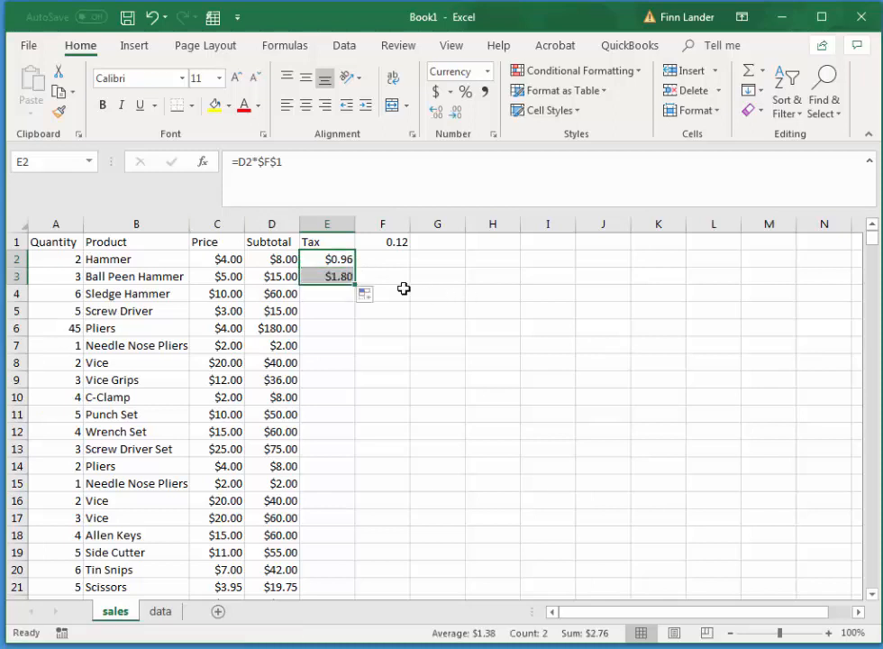
pyautogui.click(347, 275)
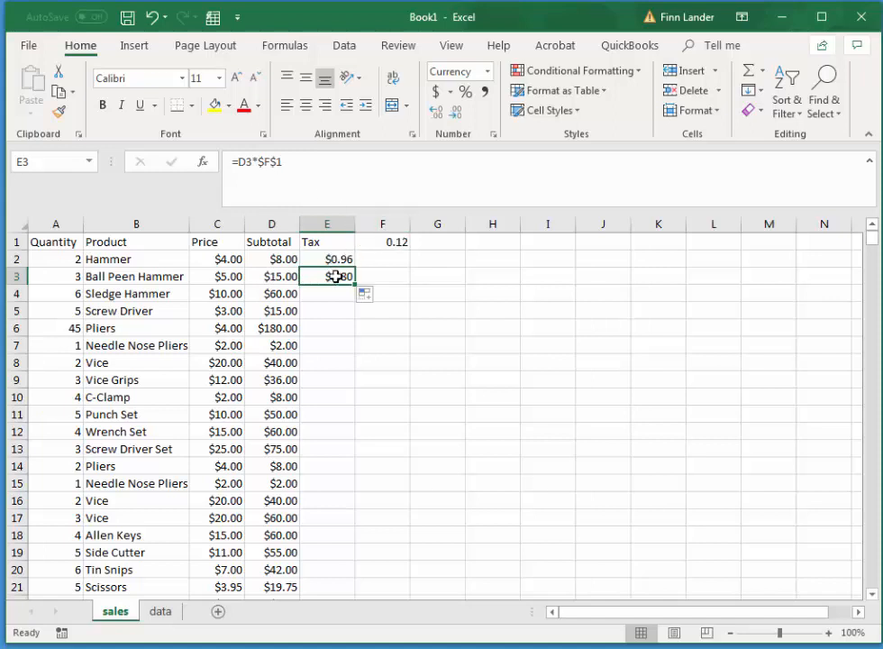
pyautogui.moveTo(355, 285); pyautogui.dragTo(360, 569)
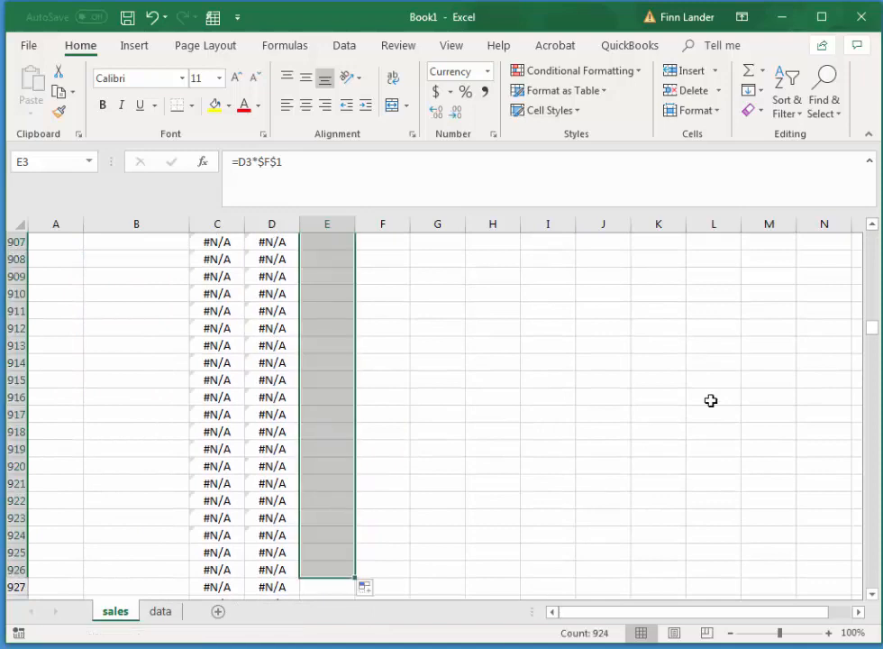
pyautogui.moveTo(872, 335); pyautogui.dragTo(869, 236)
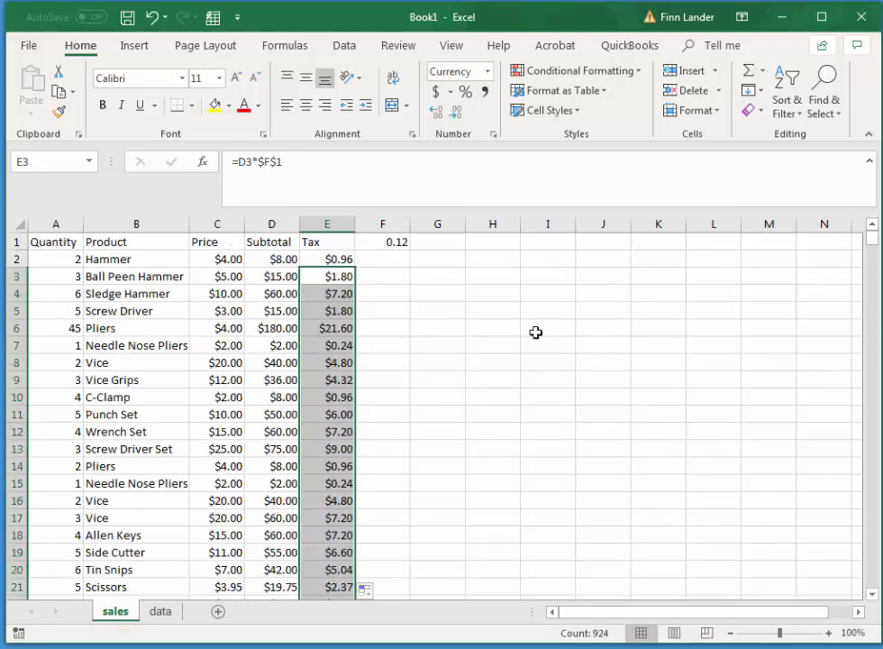
# Add the column heading Grand Total in G1 of the sales sheet.
pyautogui.click(405, 261)
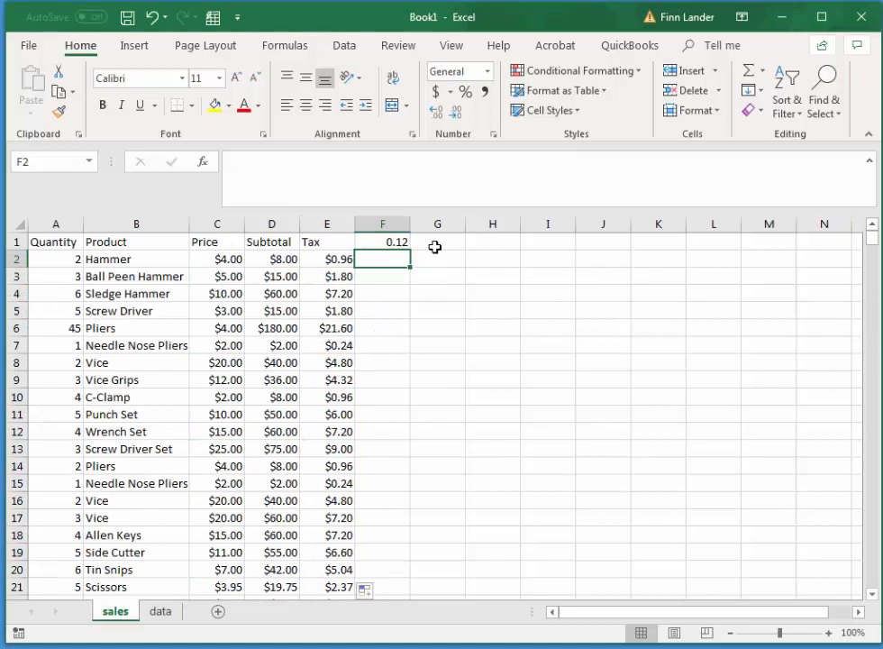
pyautogui.click(438, 244)
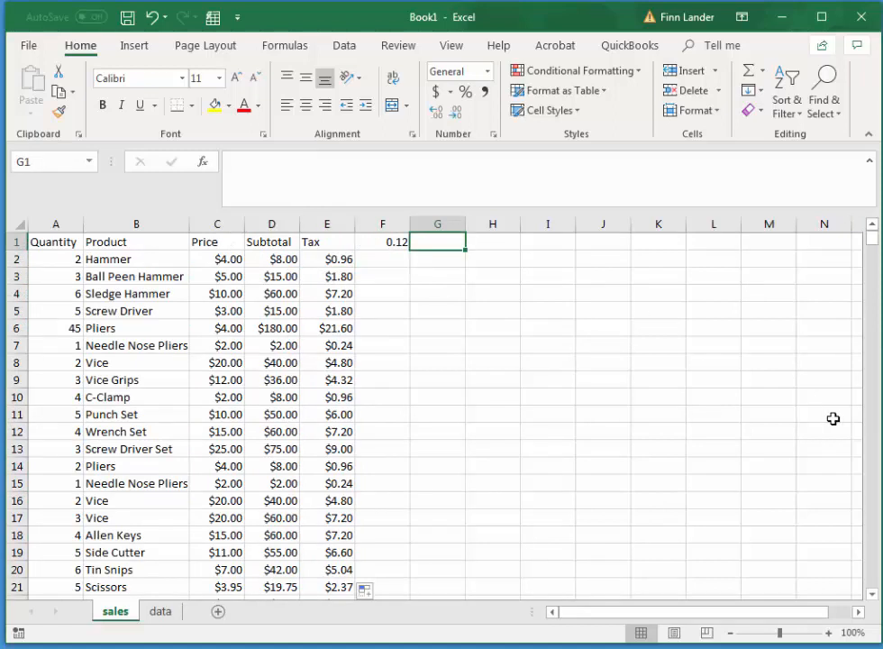
pyautogui.write('Grand Total')
pyautogui.press('Return')
# Enter the formula =D2+E2 in G2 to add the Subtotal and the Tax.
pyautogui.write('=')
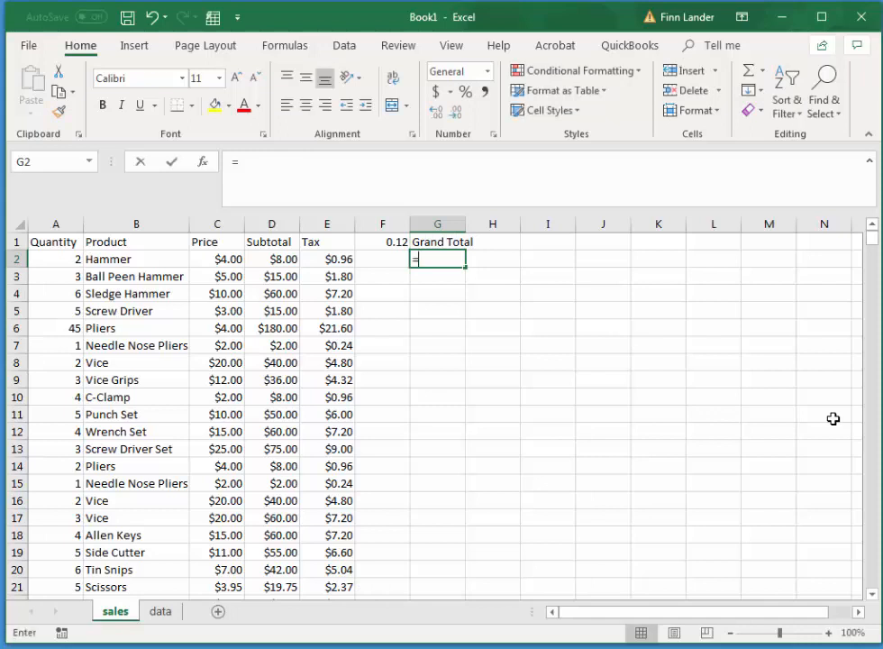
pyautogui.click(261, 257)
pyautogui.write('+')
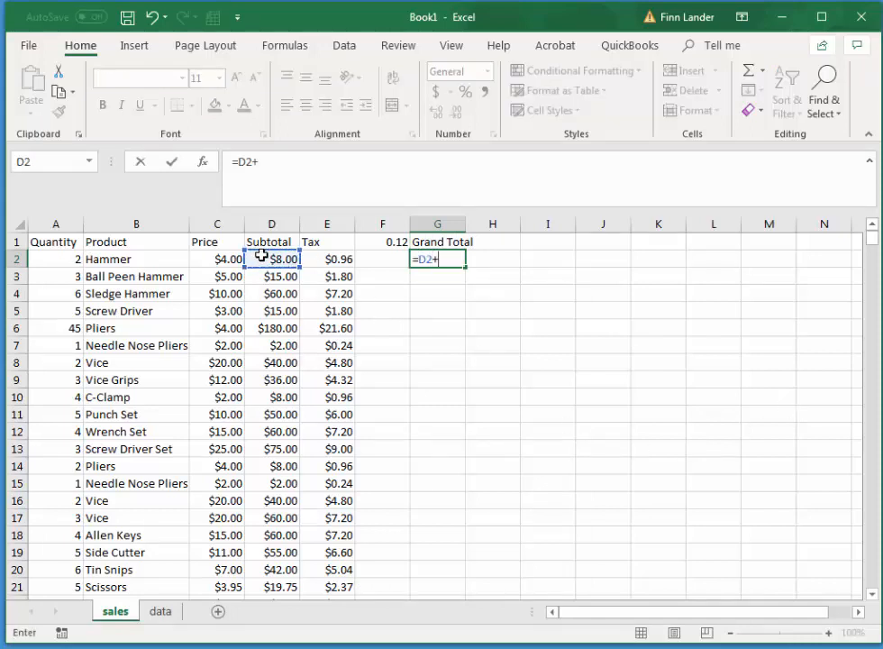
pyautogui.click(340, 263)
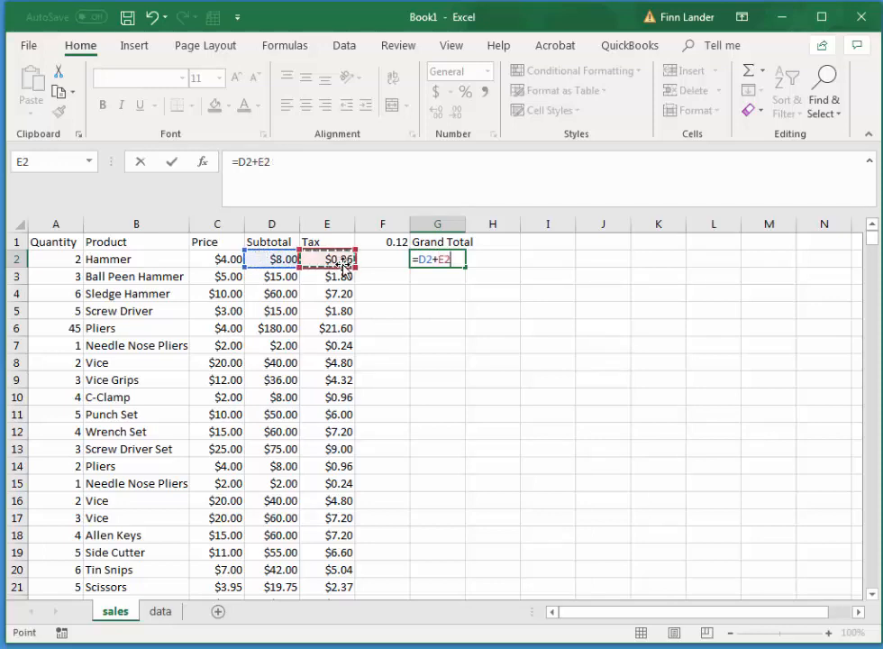
pyautogui.press('Return')
# Fill the grand total formula from G2 down the Grand Total column to about row 231.
pyautogui.click(451, 260)
pyautogui.moveTo(468, 268); pyautogui.dragTo(533, 599)
pyautogui.moveTo(879, 262); pyautogui.dragTo(873, 240)
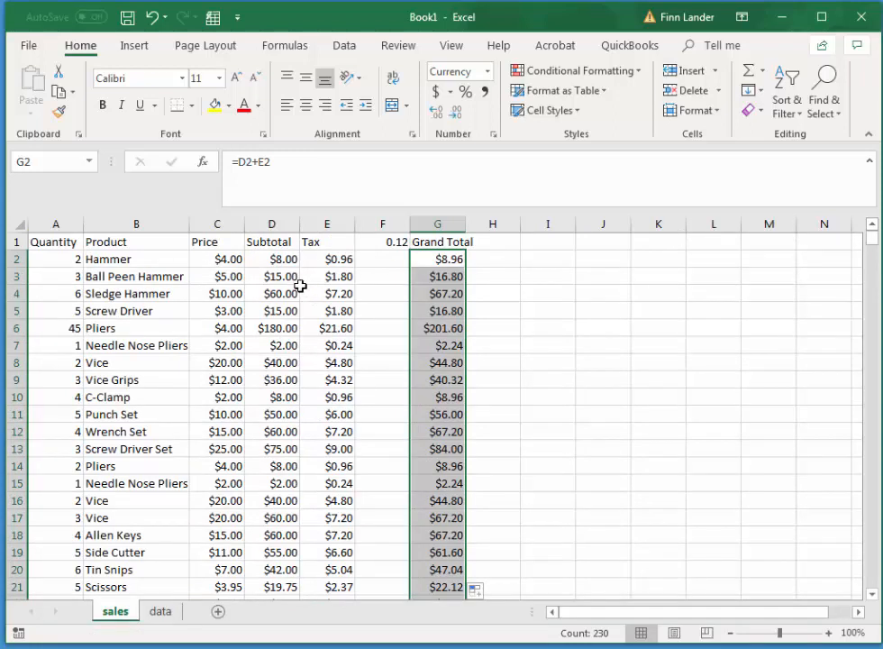